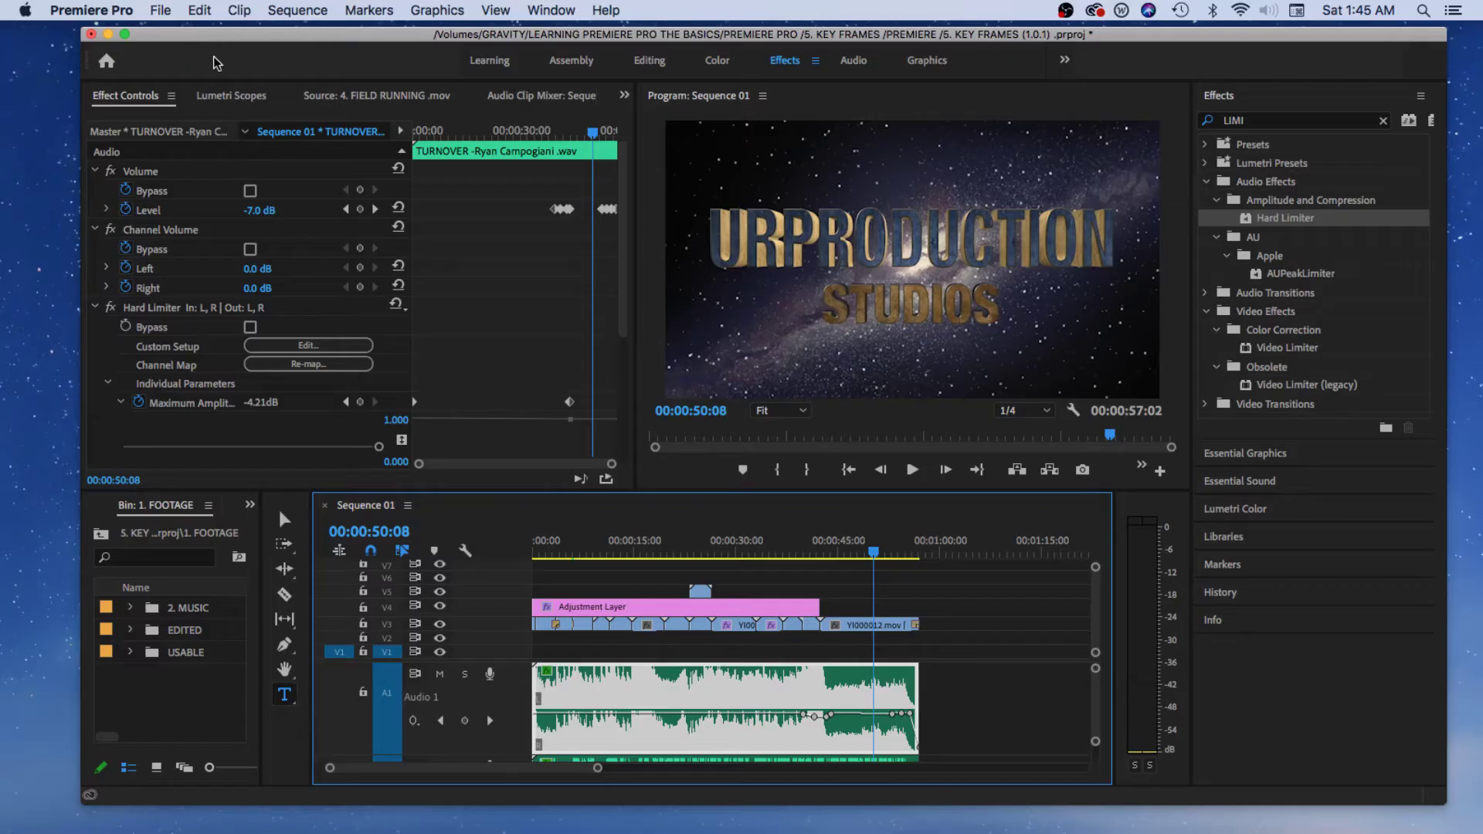
# Step: Open the media export settings for the sequence and choose H.264 as the export format
pyautogui.click(159, 13)
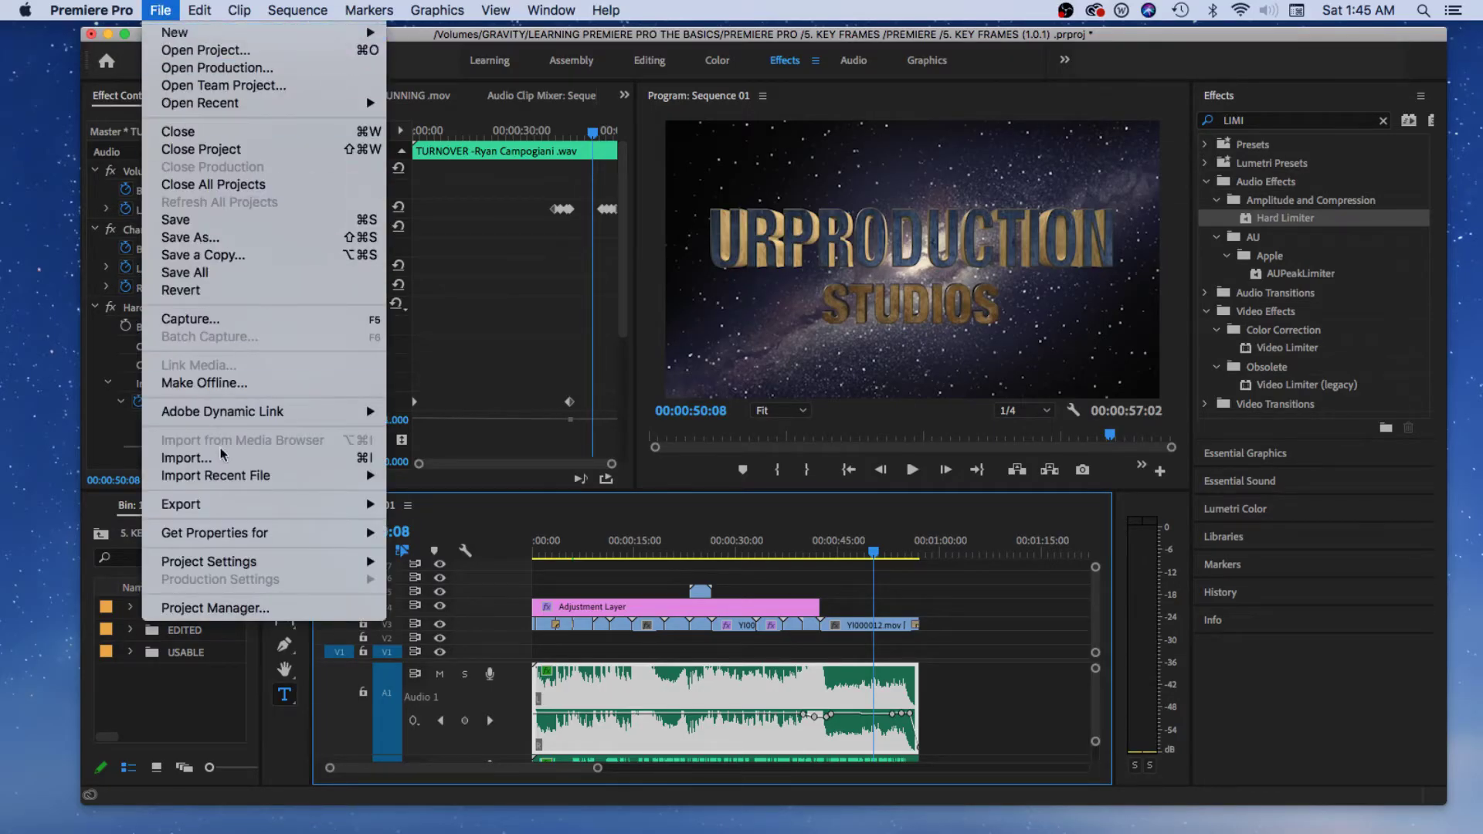
pyautogui.moveTo(271, 506)
pyautogui.click(516, 506)
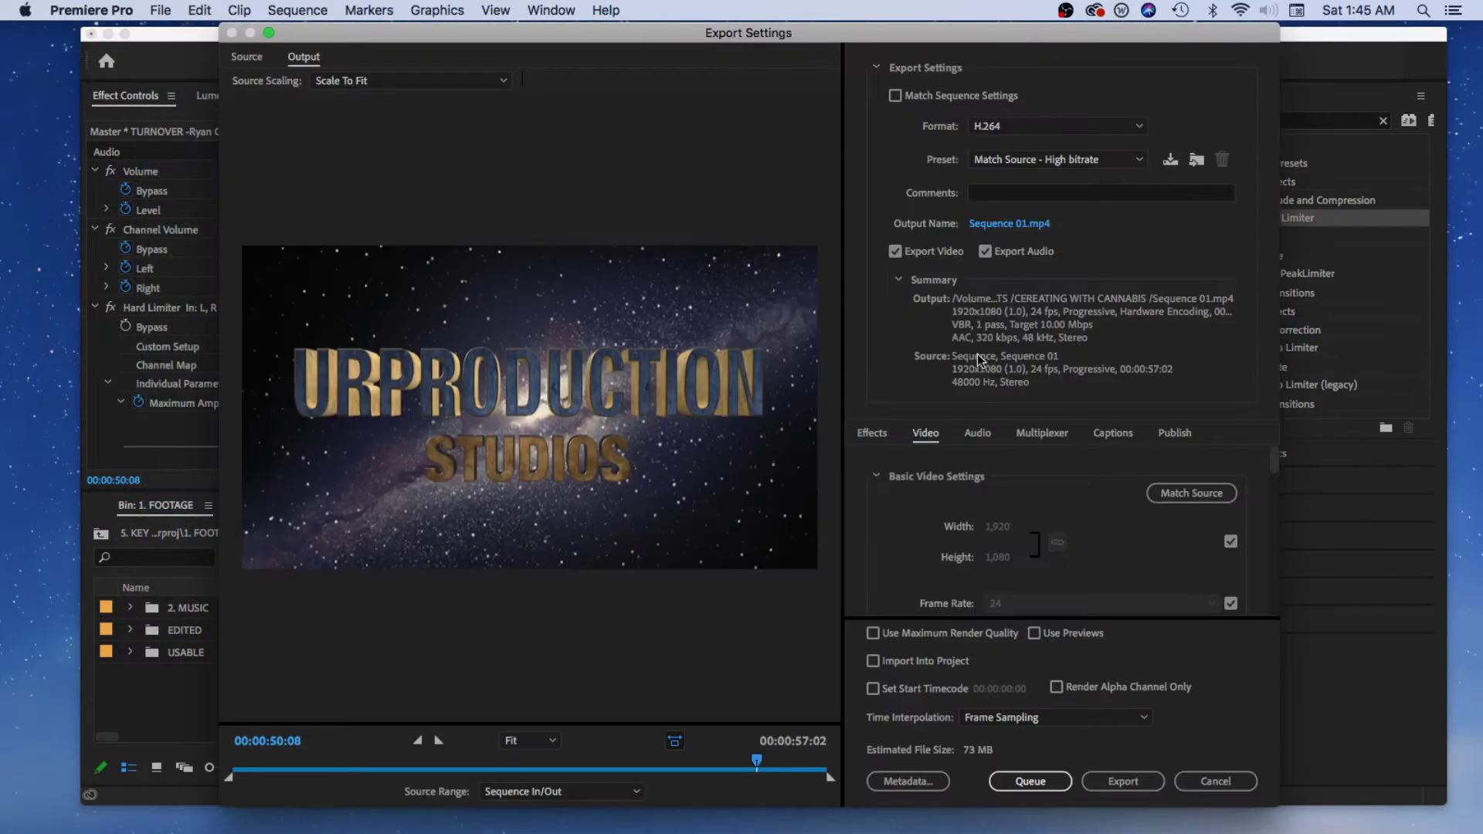
pyautogui.click(1017, 130)
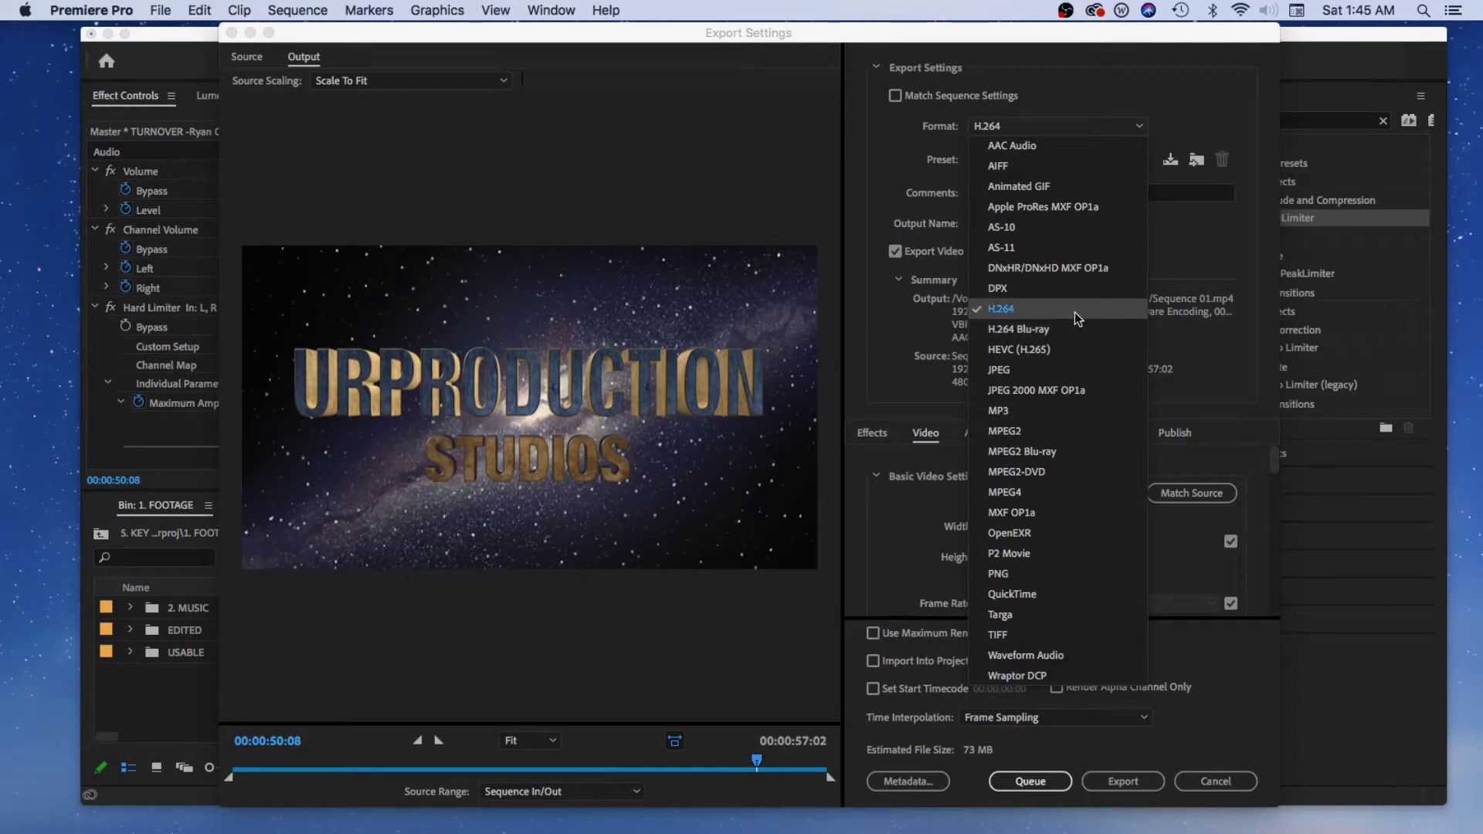
pyautogui.click(1023, 309)
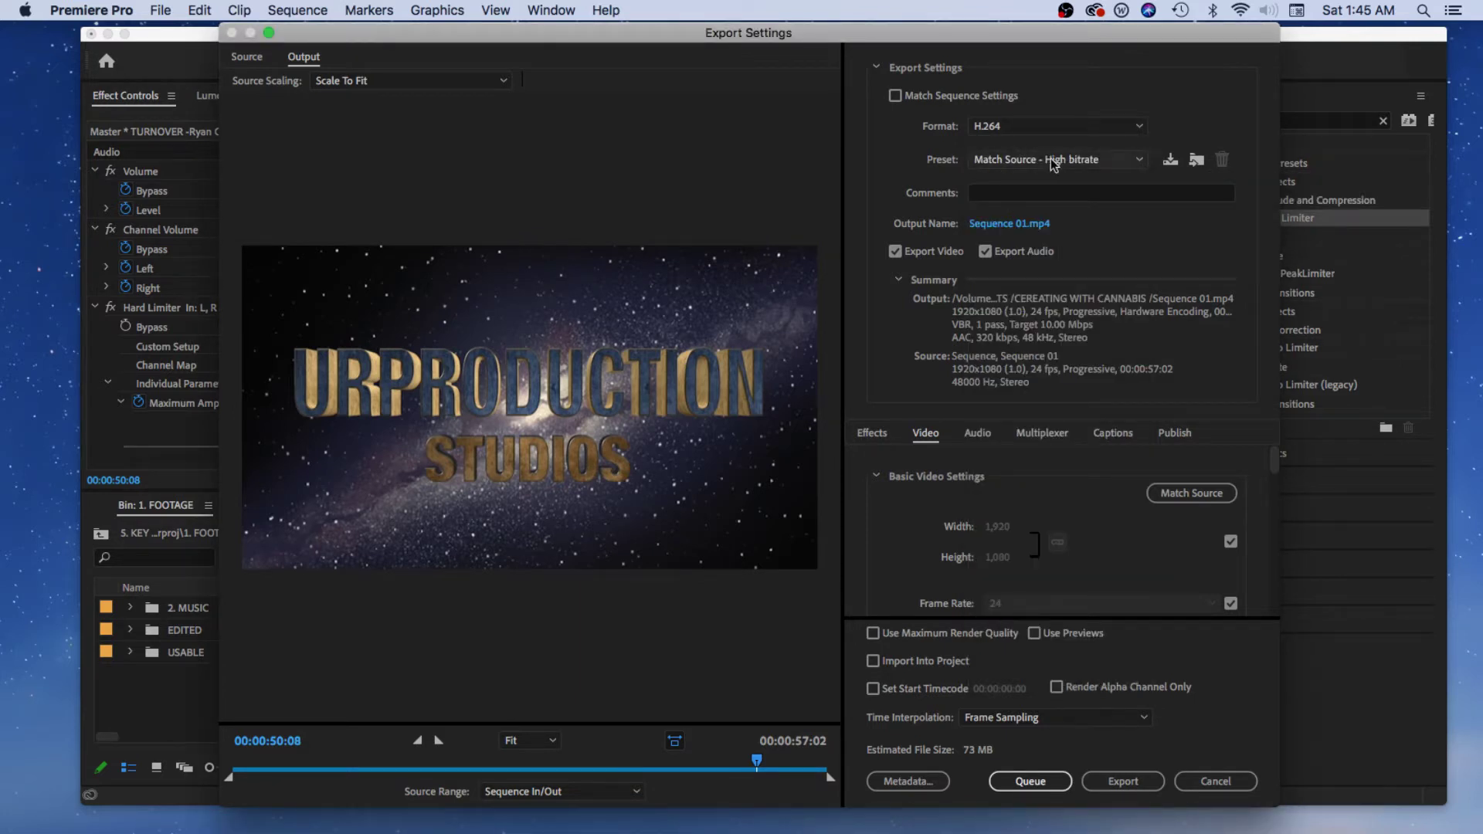
pyautogui.click(1013, 128)
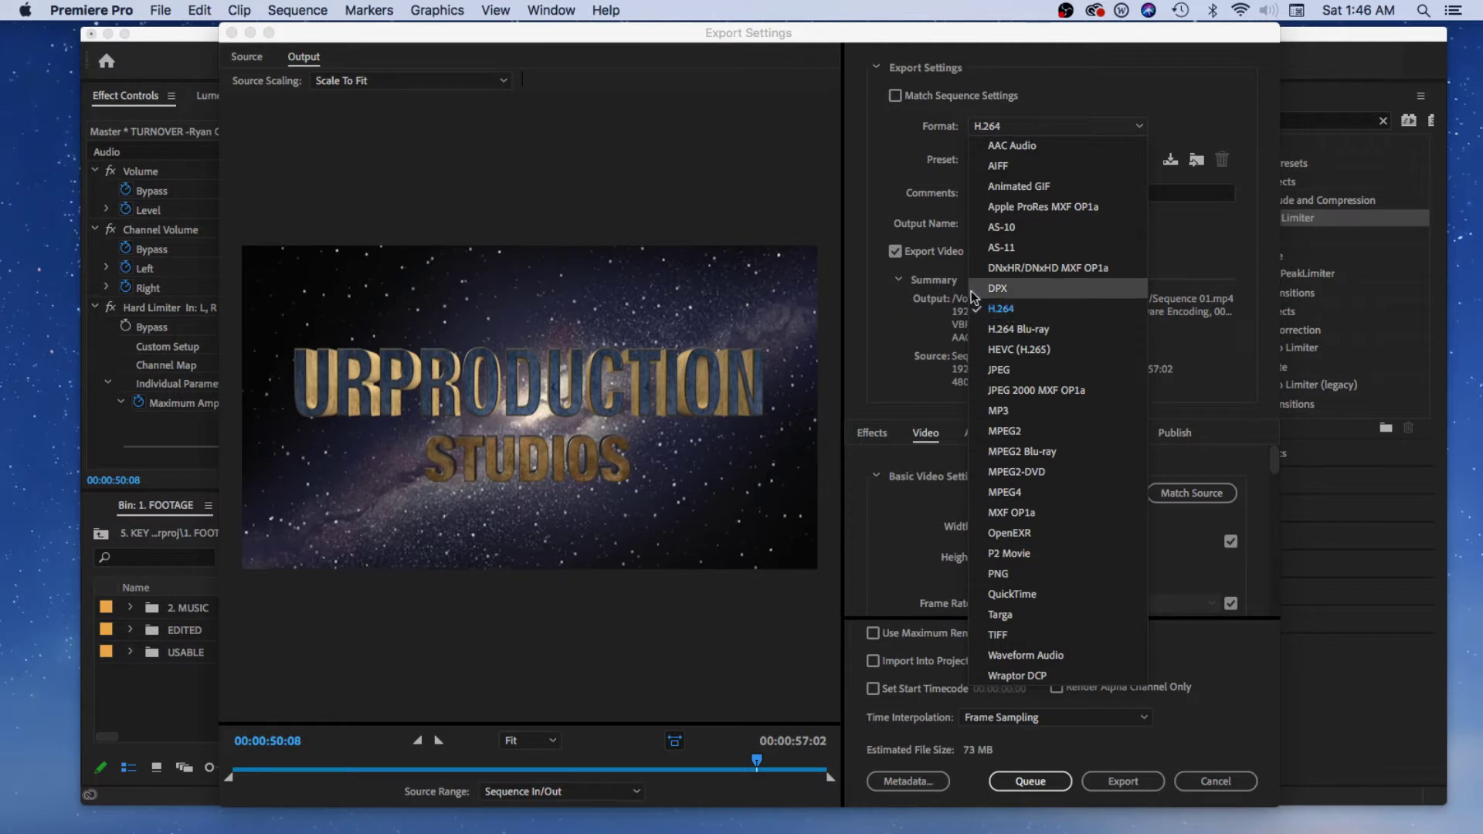
pyautogui.click(944, 193)
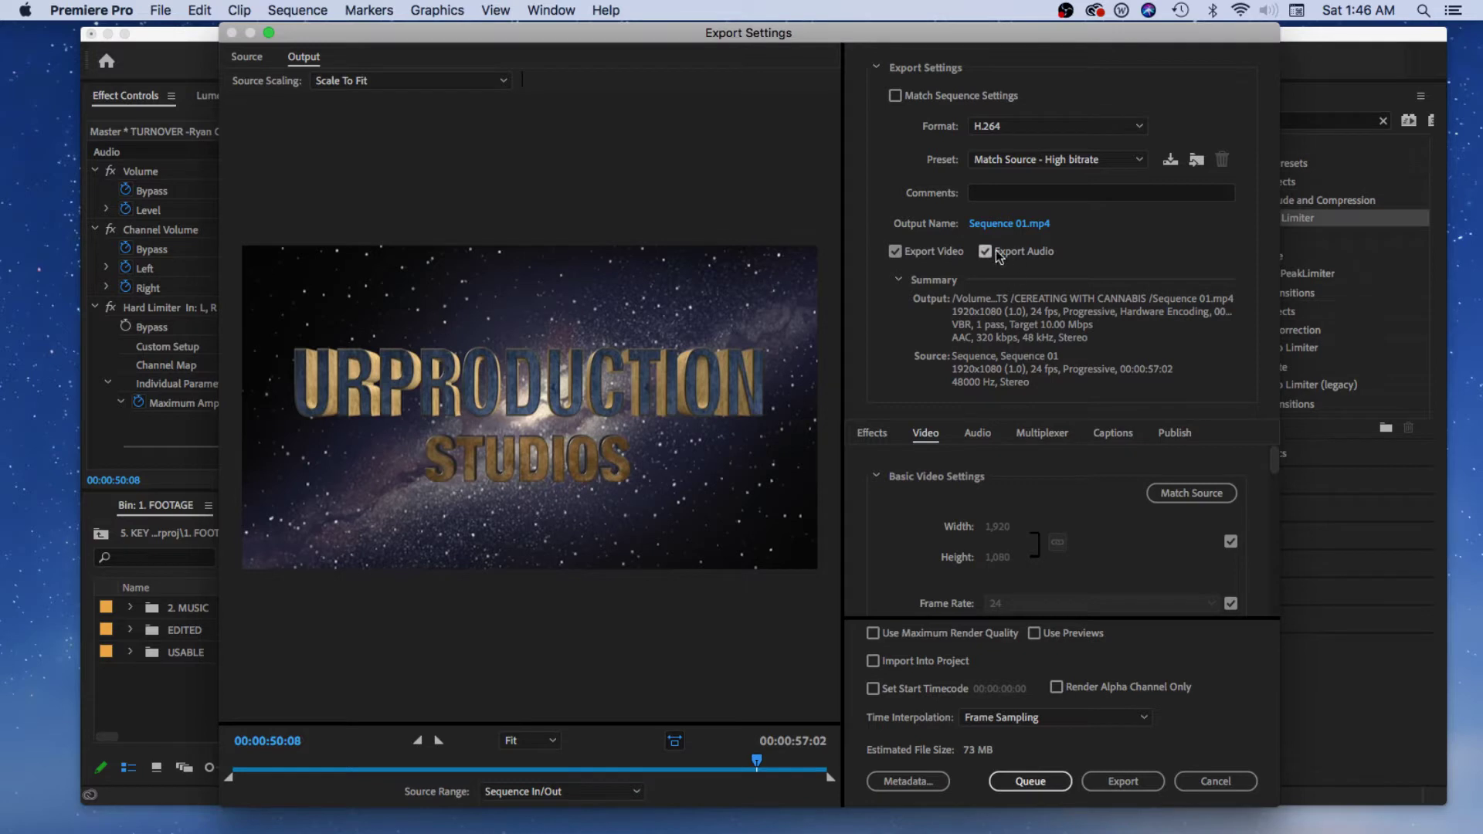
# Step: Choose the Mobile Device 1080p HD preset for the export
pyautogui.click(1036, 159)
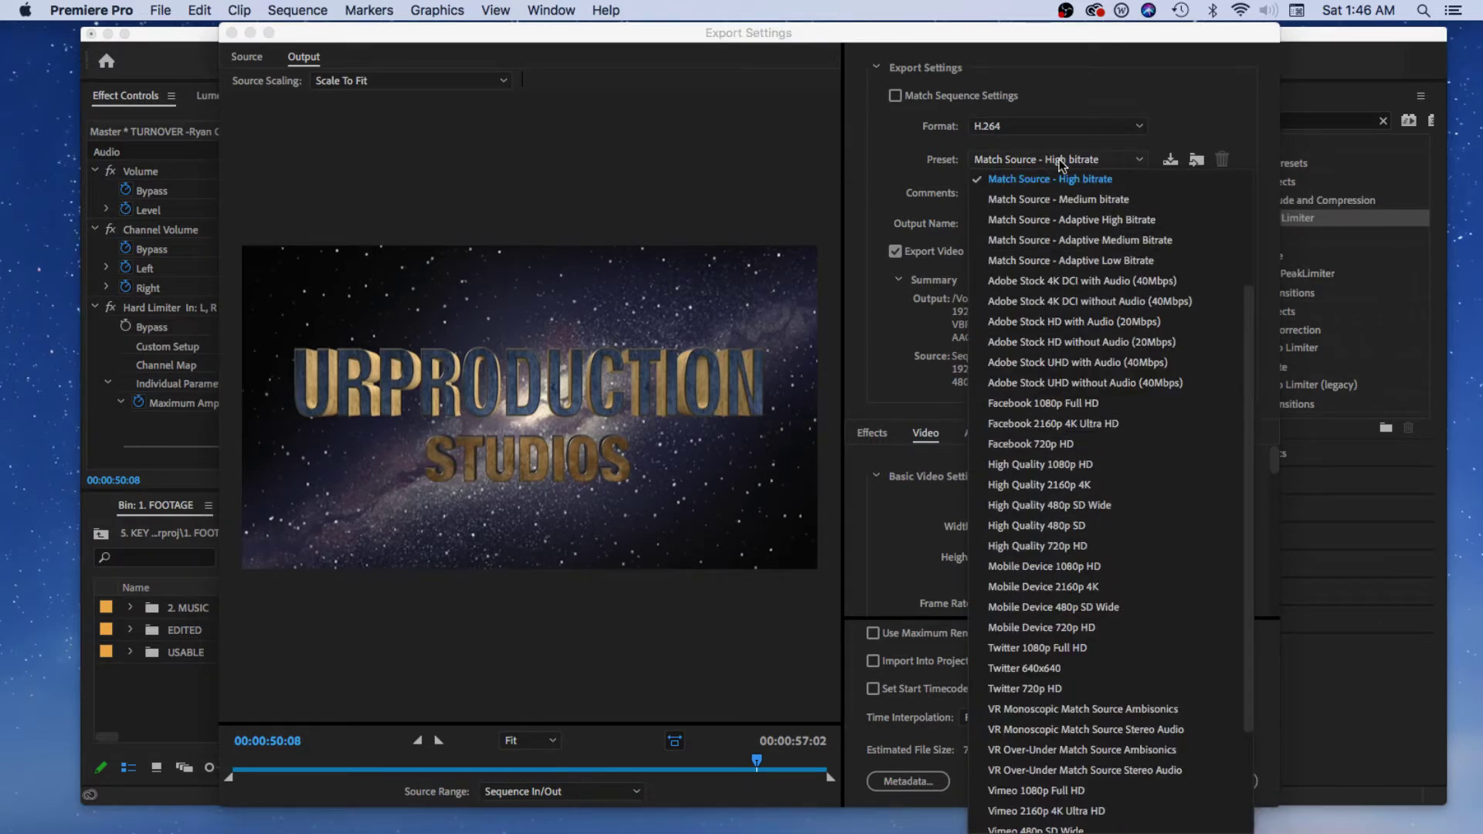
pyautogui.scroll(5, 1247, 291)
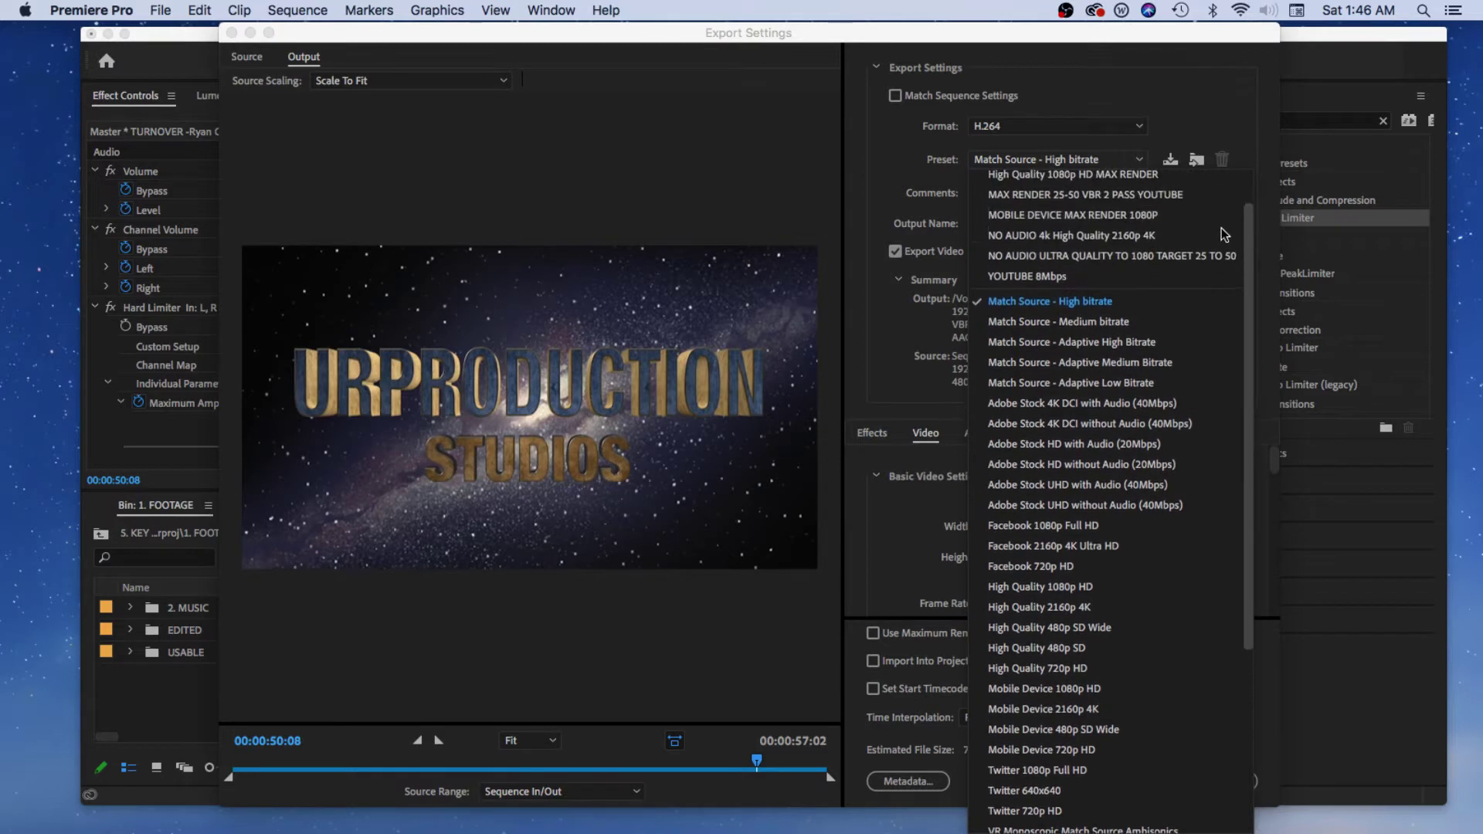
pyautogui.scroll(-3, 1247, 293)
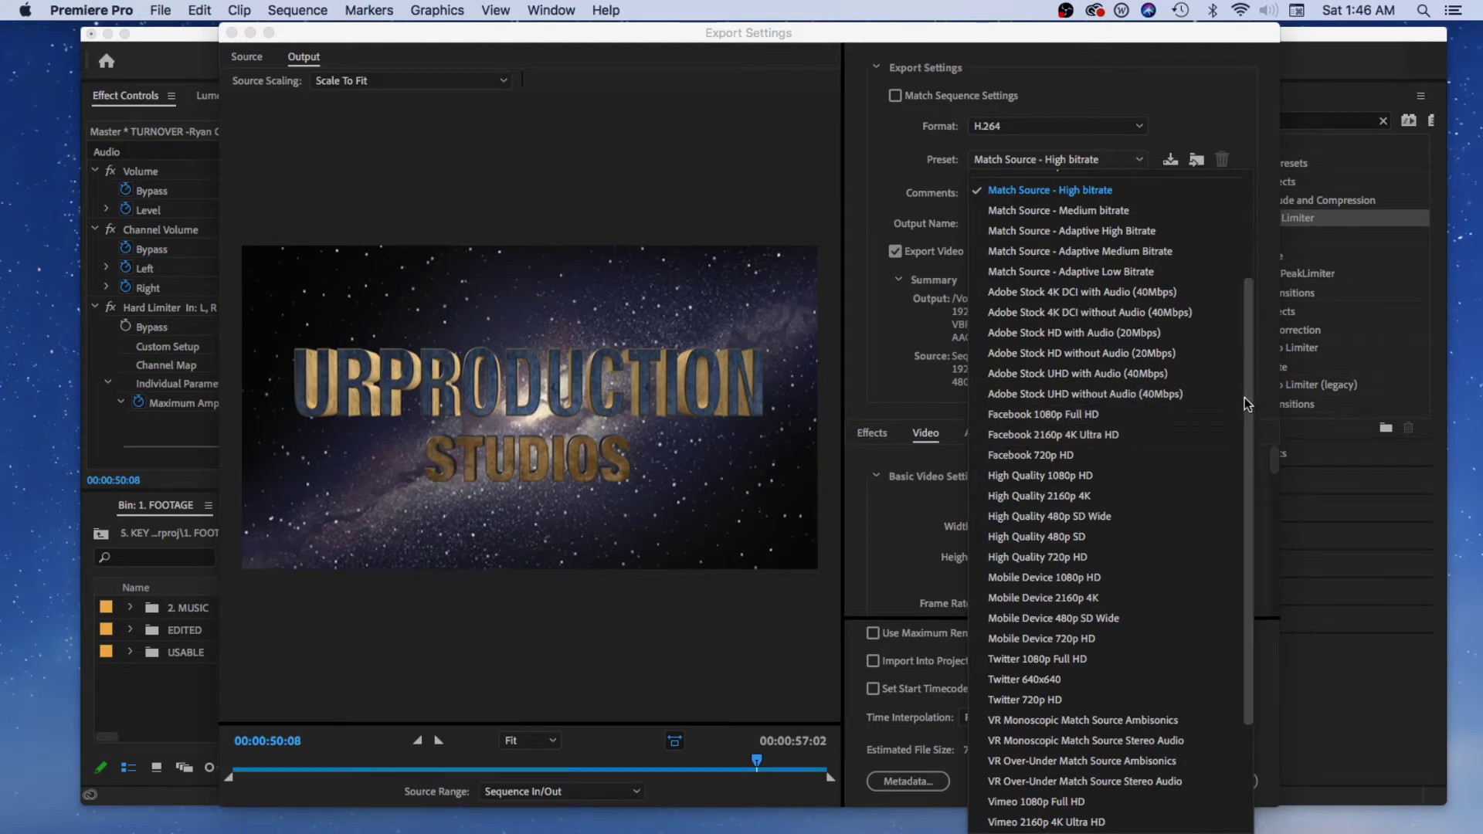
pyautogui.scroll(-4, 1244, 397)
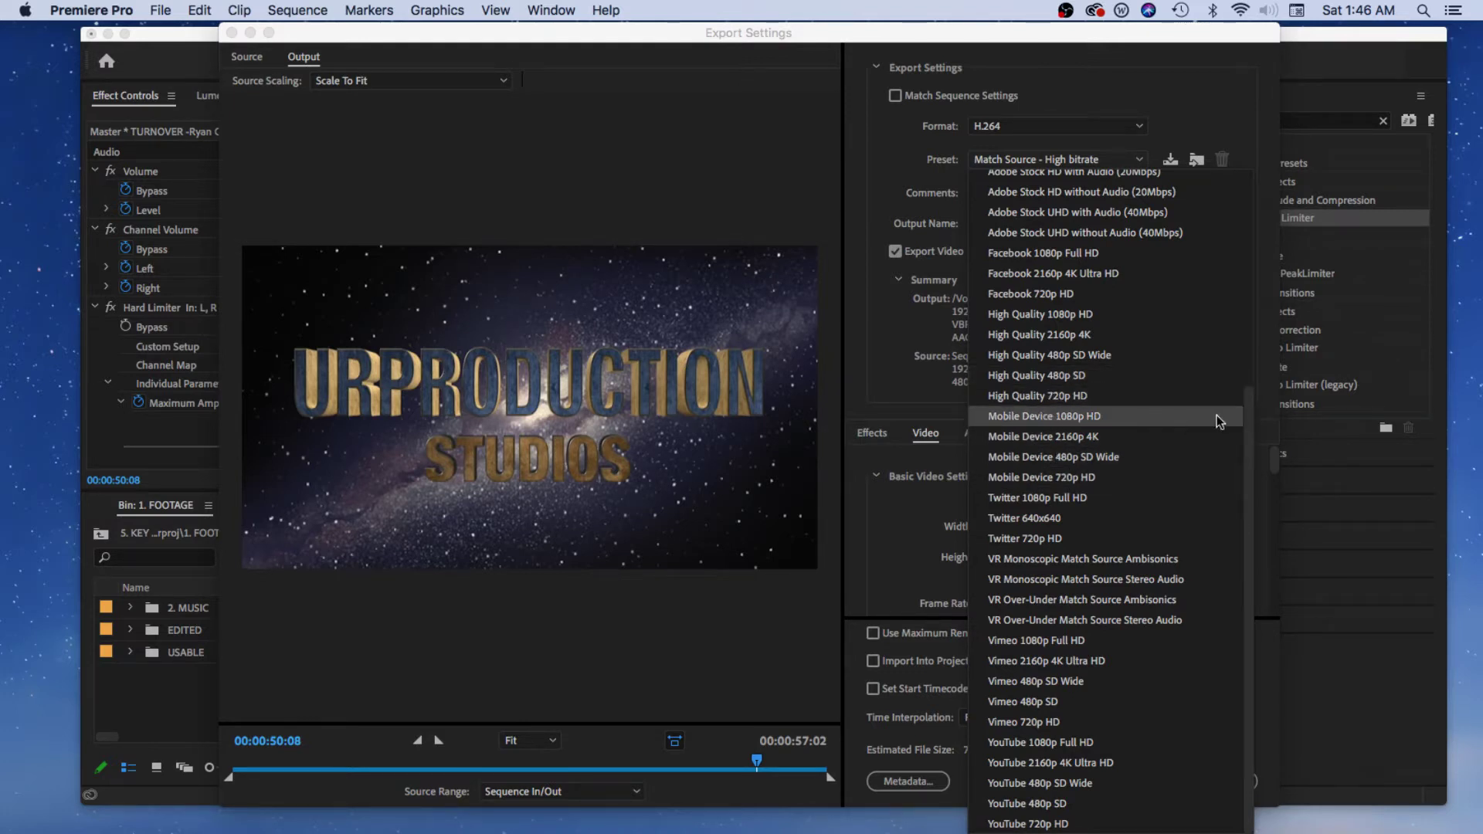
pyautogui.scroll(1, 1182, 427)
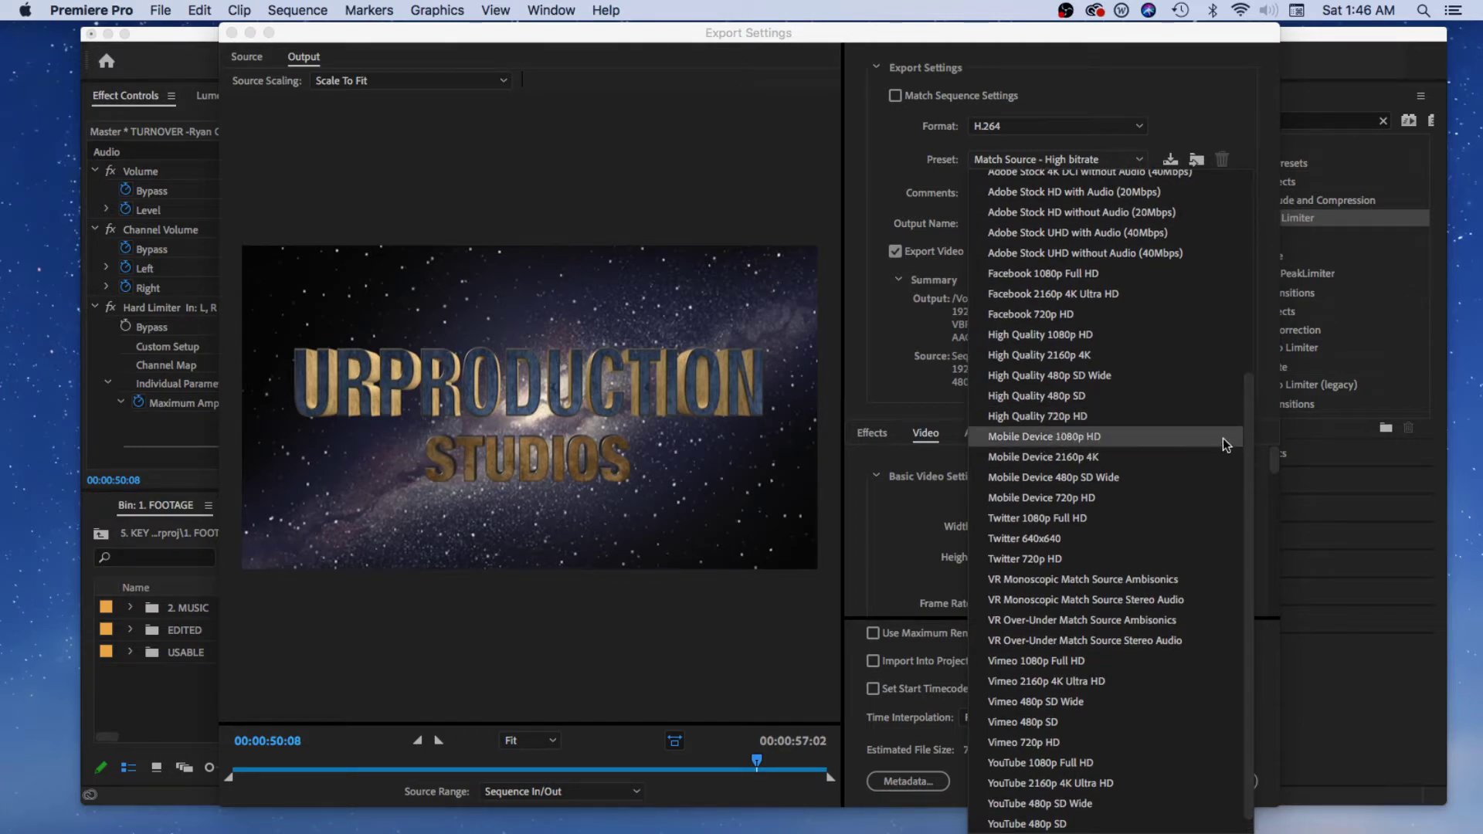
pyautogui.scroll(-1, 1246, 437)
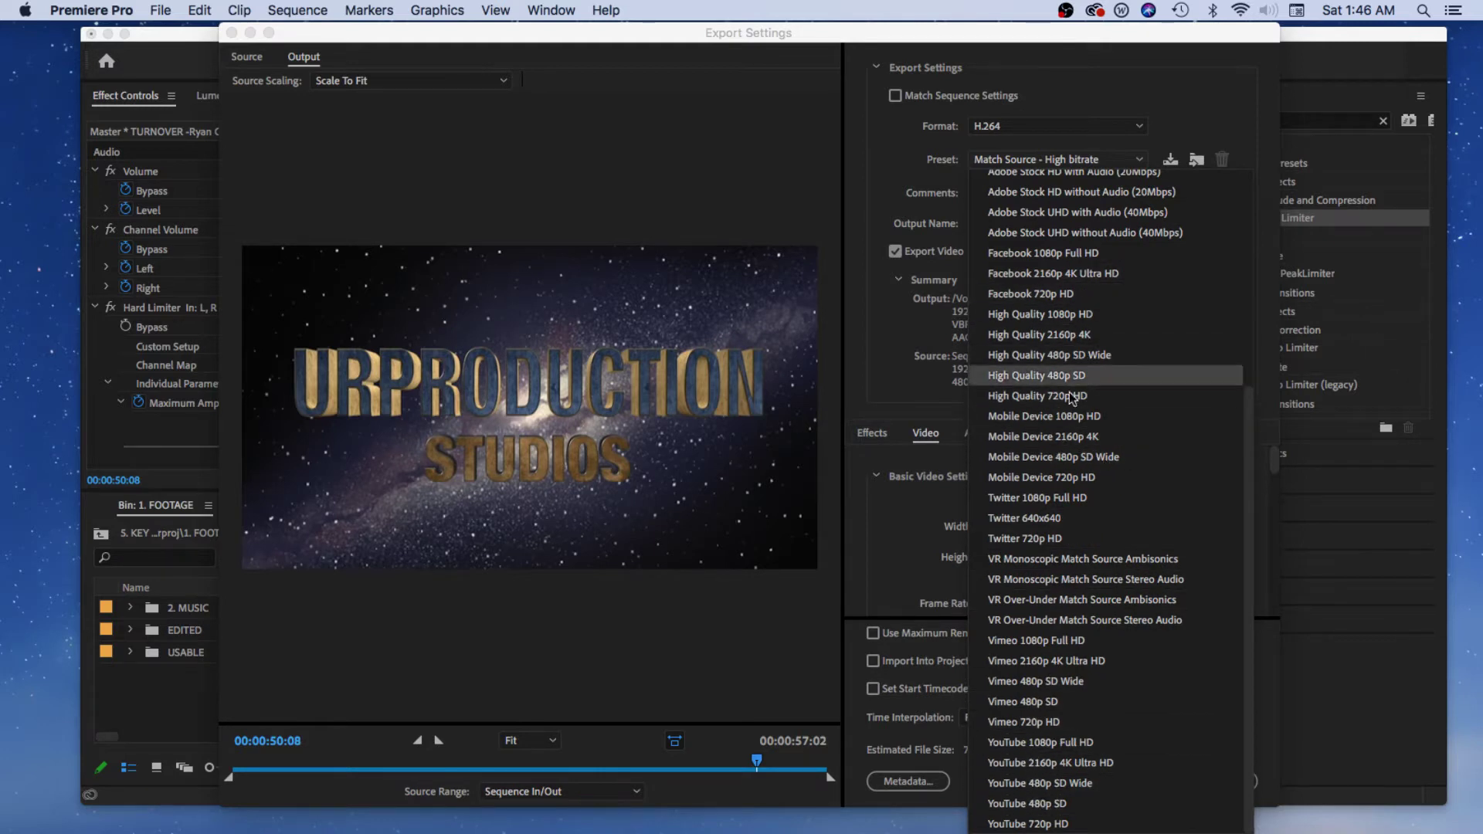
pyautogui.click(1090, 418)
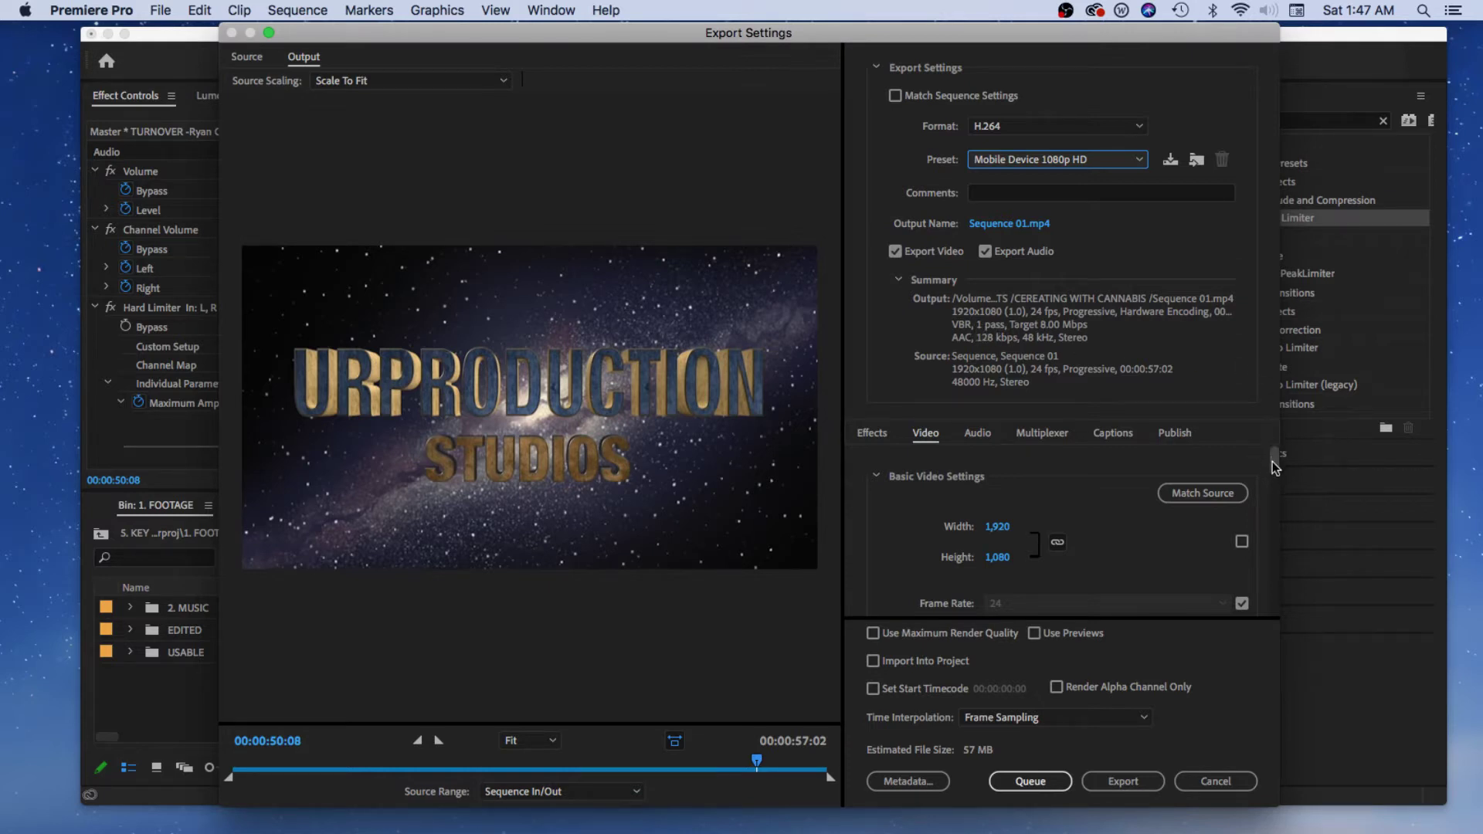
# Step: Examine the preset's basic video settings and its audio format, codec and sample rate settings
pyautogui.scroll(-2, 1273, 464)
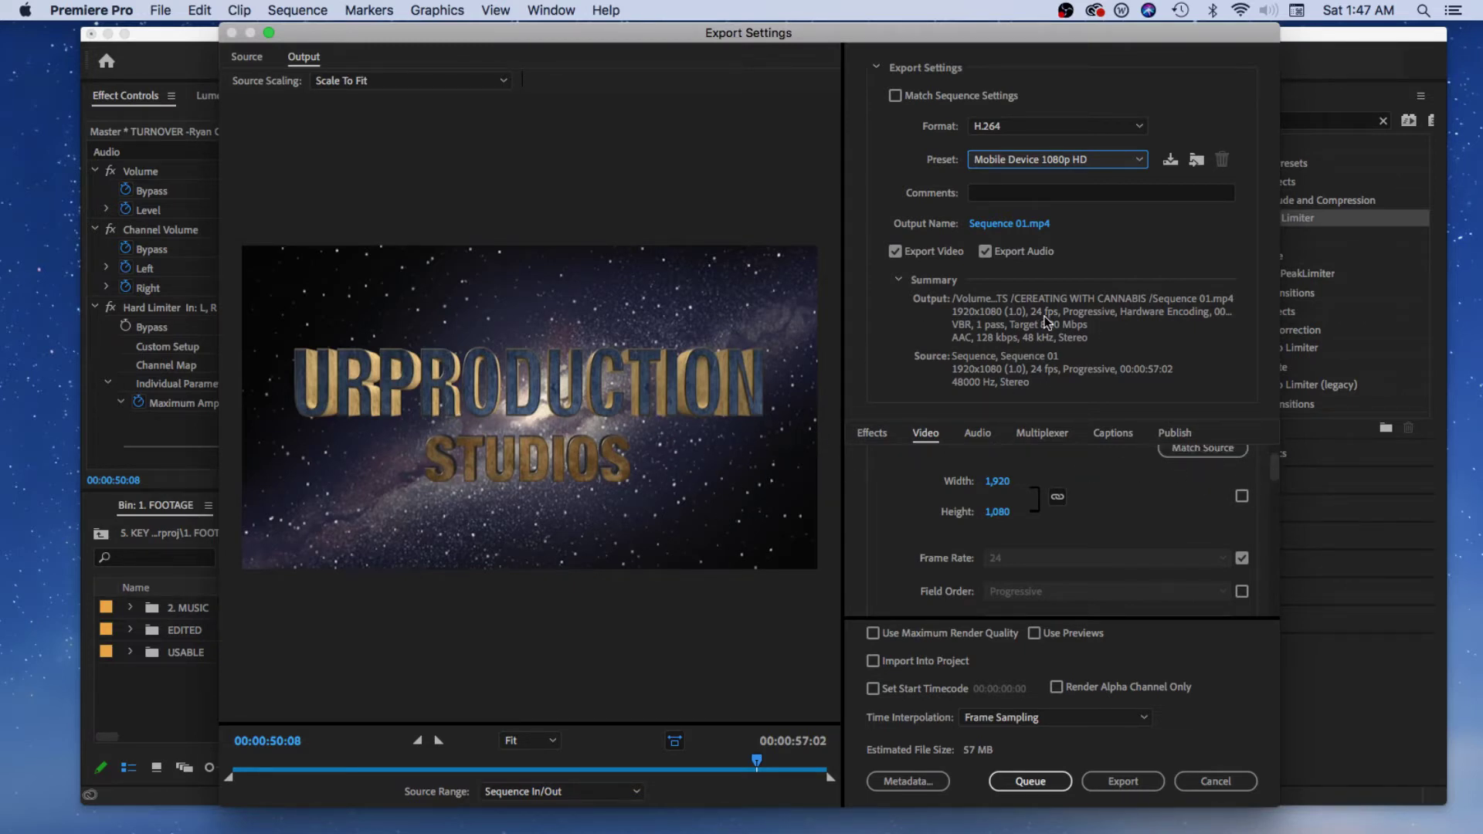
pyautogui.scroll(-3, 1274, 469)
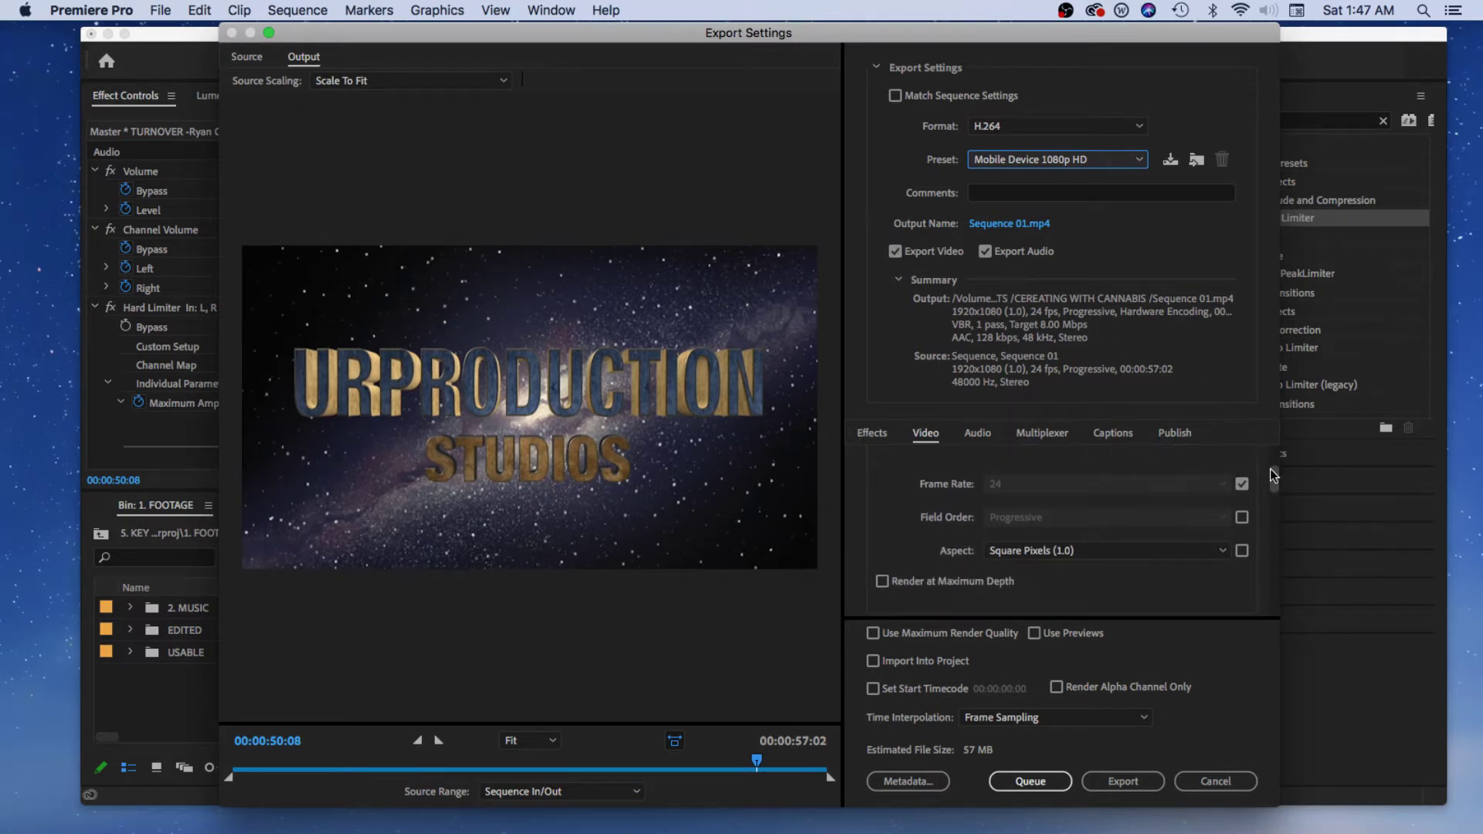
pyautogui.scroll(-3, 1270, 471)
pyautogui.scroll(3, 1271, 475)
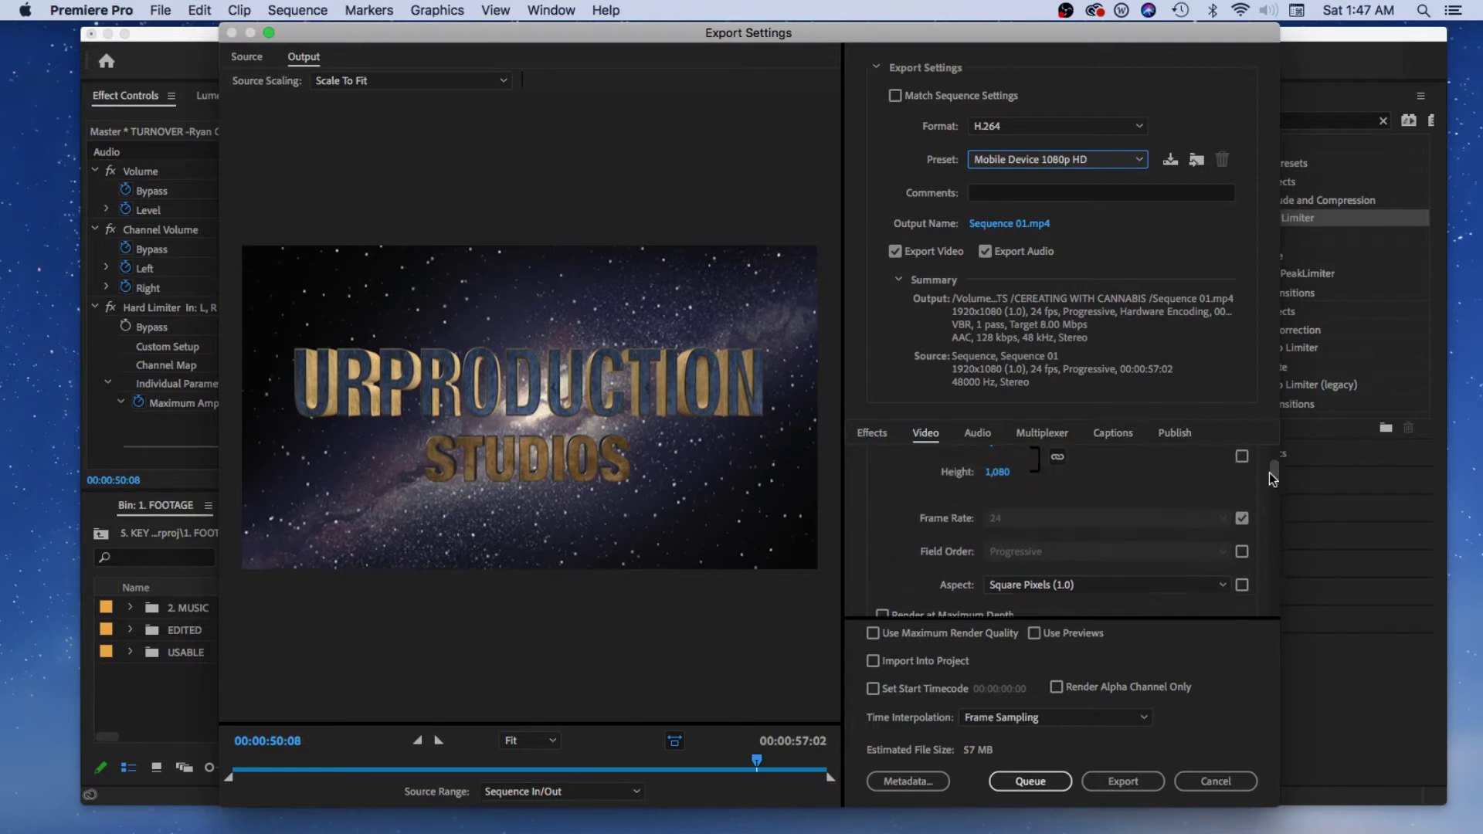
pyautogui.click(976, 433)
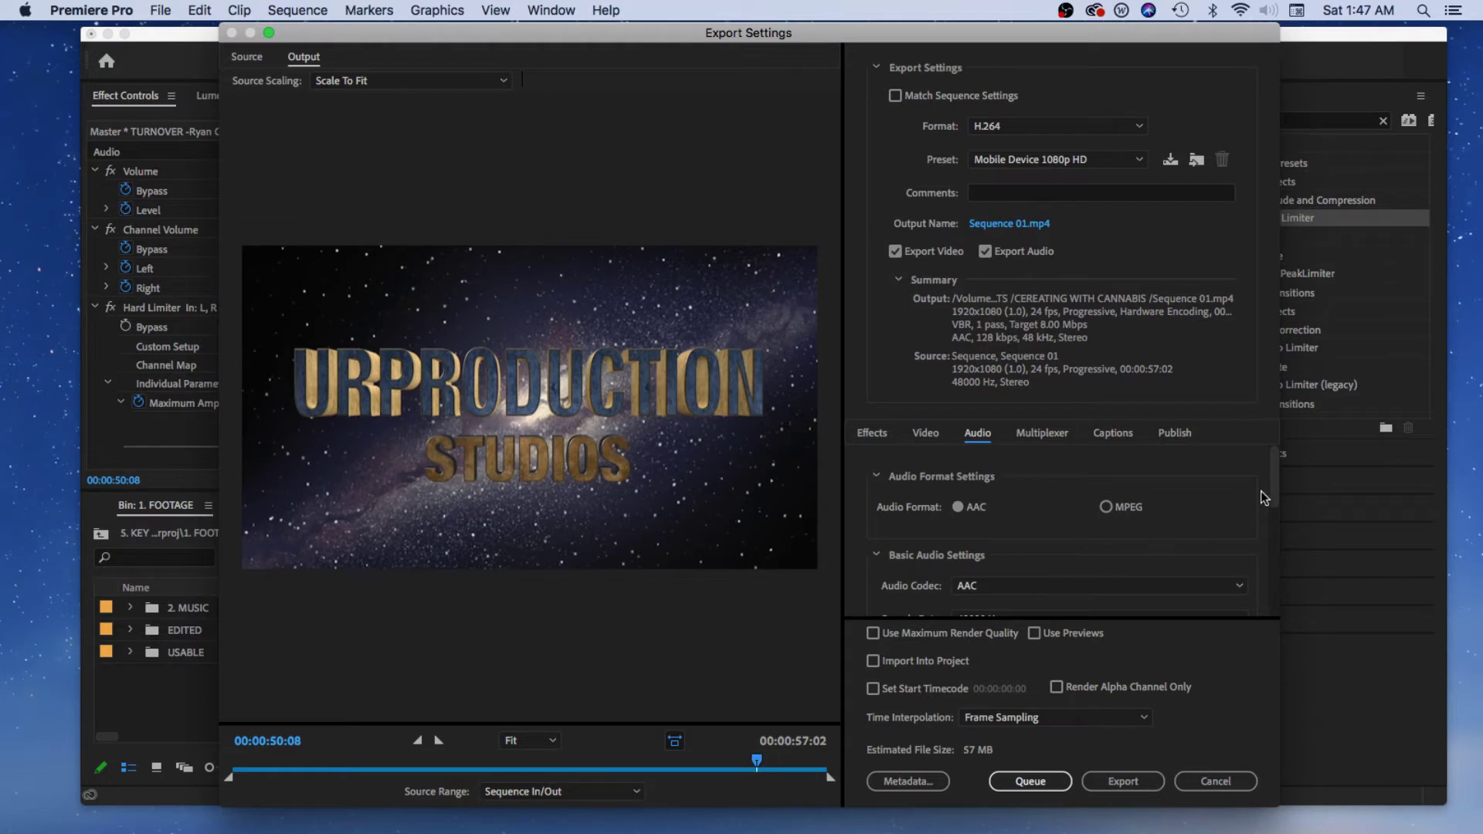
pyautogui.scroll(-2, 1261, 489)
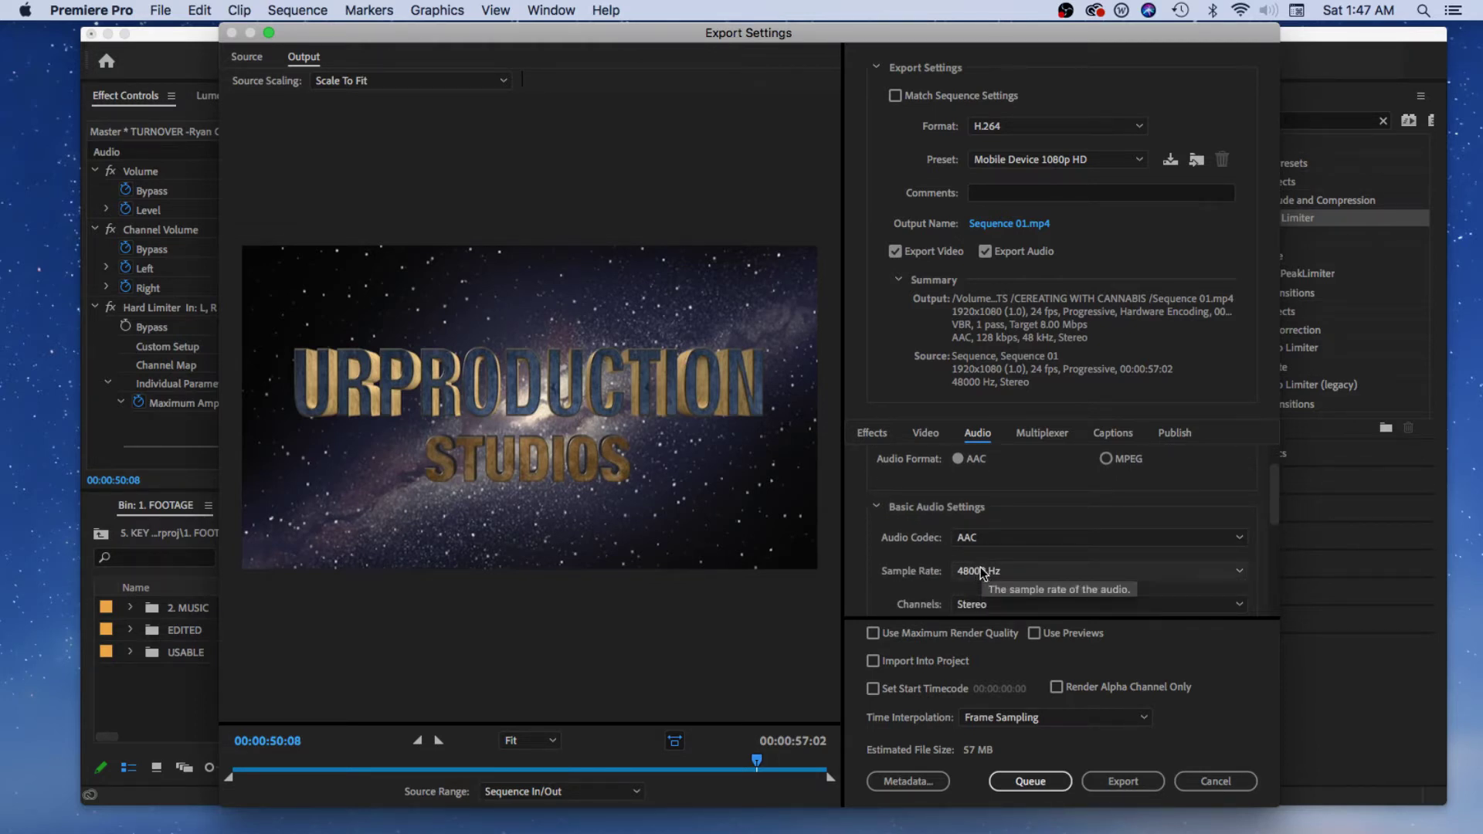
pyautogui.scroll(-3, 1268, 487)
pyautogui.scroll(5, 1268, 481)
# Step: Examine the multiplexer and stream compatibility choices, the captions settings and the publishing destinations for the export
pyautogui.click(1042, 432)
pyautogui.click(1004, 507)
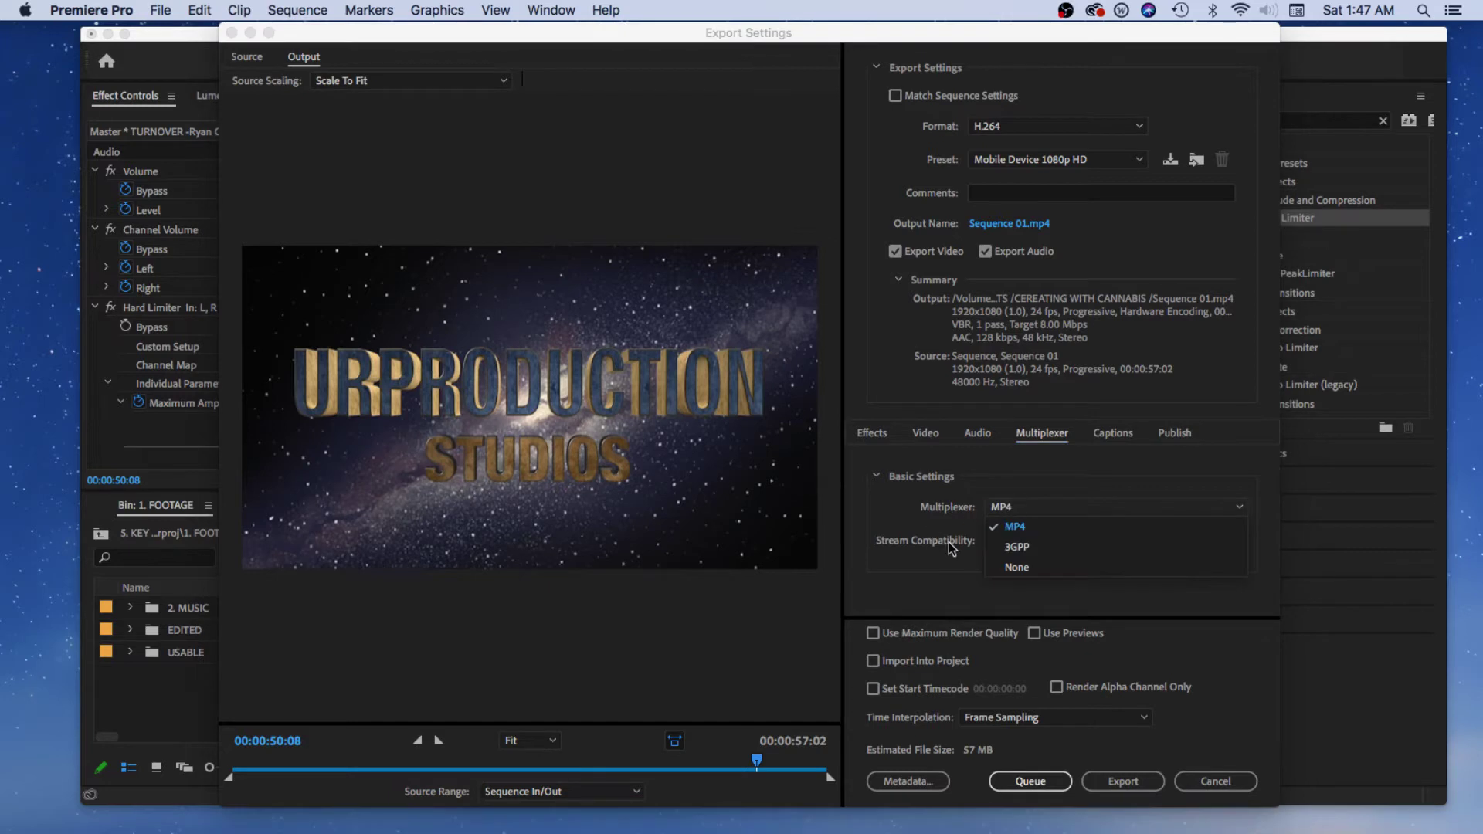
pyautogui.click(1004, 494)
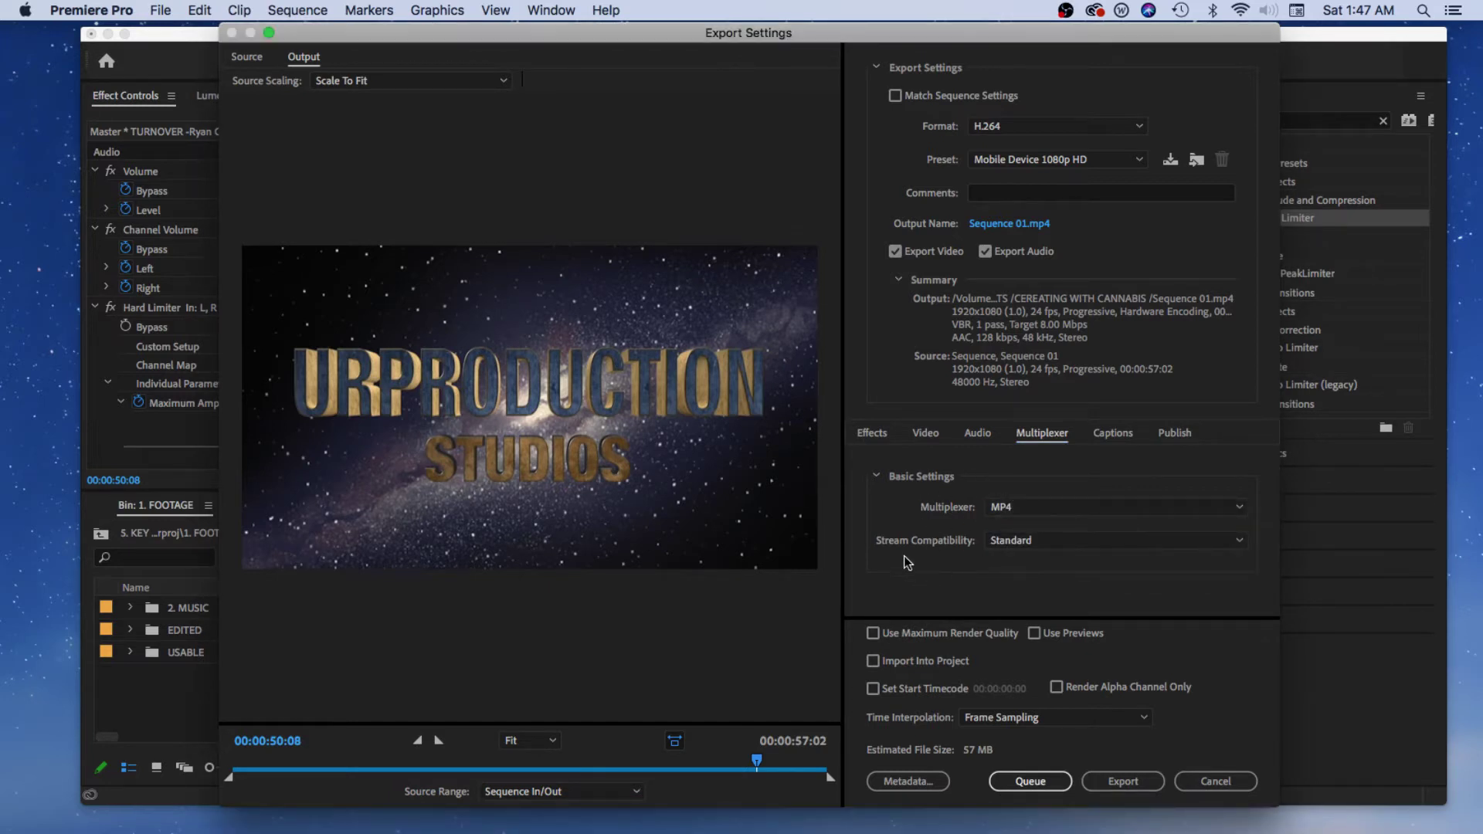
pyautogui.click(1000, 540)
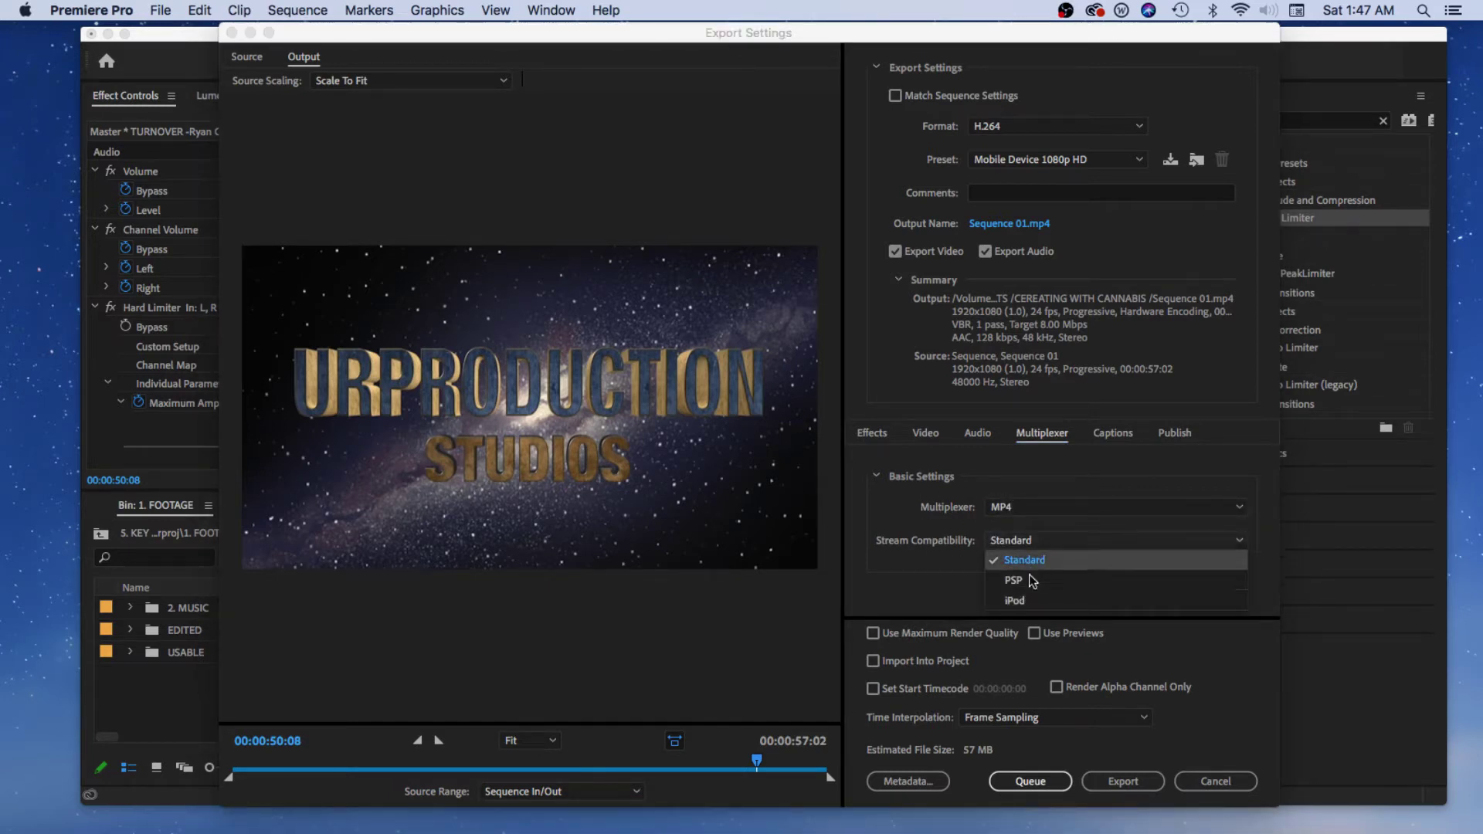
pyautogui.click(1071, 485)
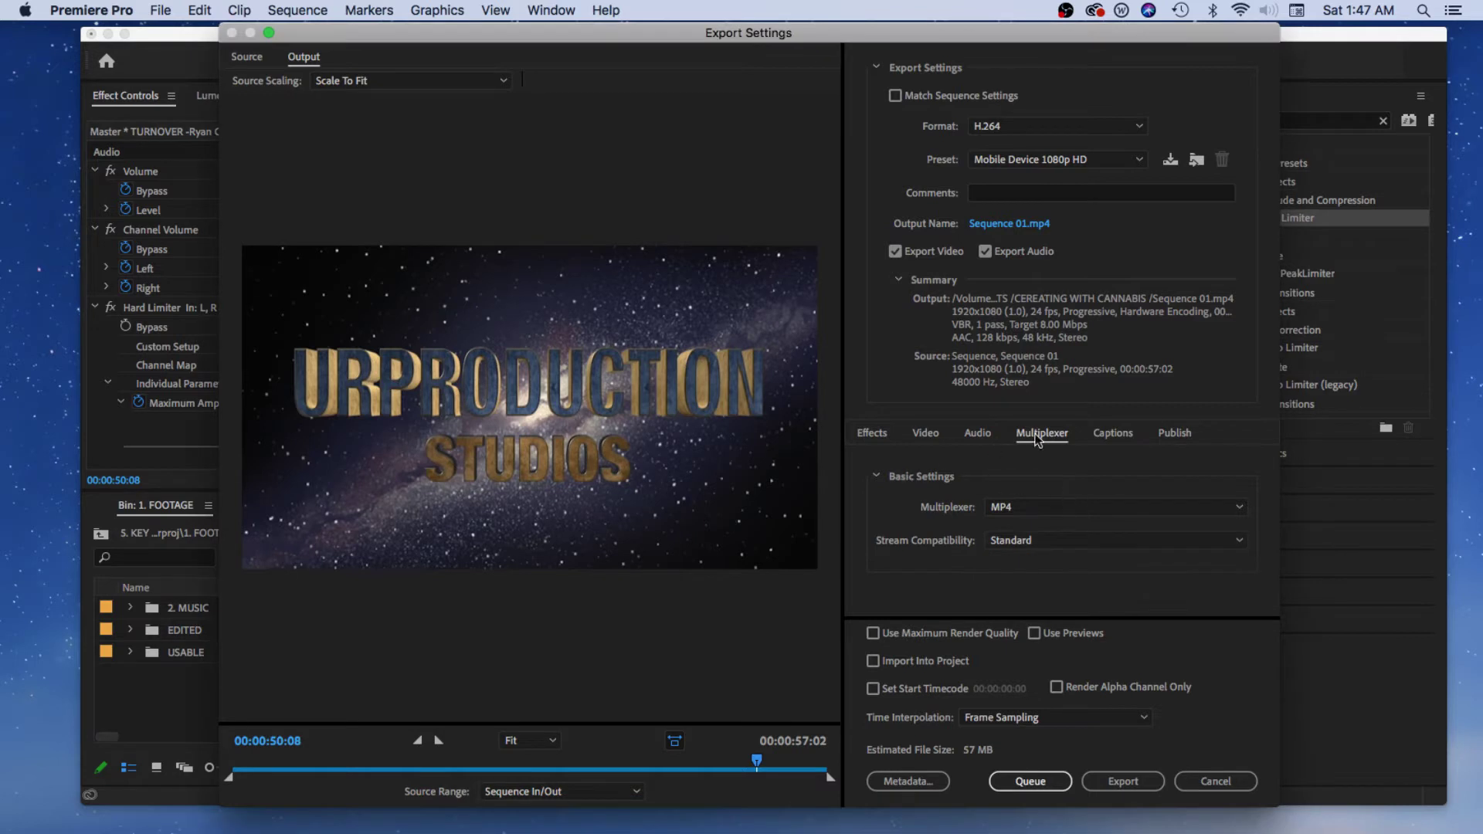
pyautogui.click(1112, 435)
pyautogui.click(1174, 435)
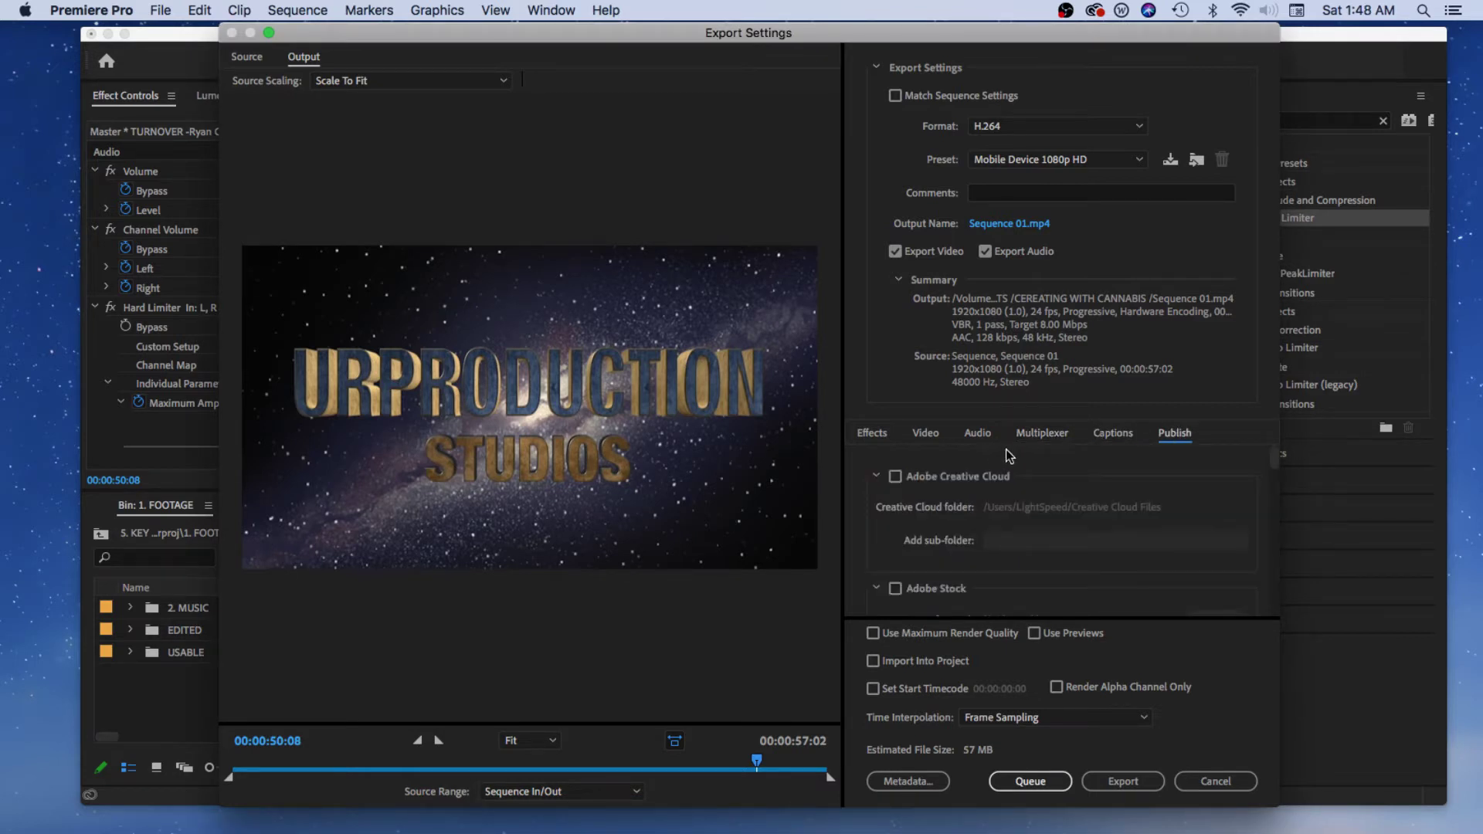
pyautogui.moveTo(1275, 461); pyautogui.dragTo(1275, 486)
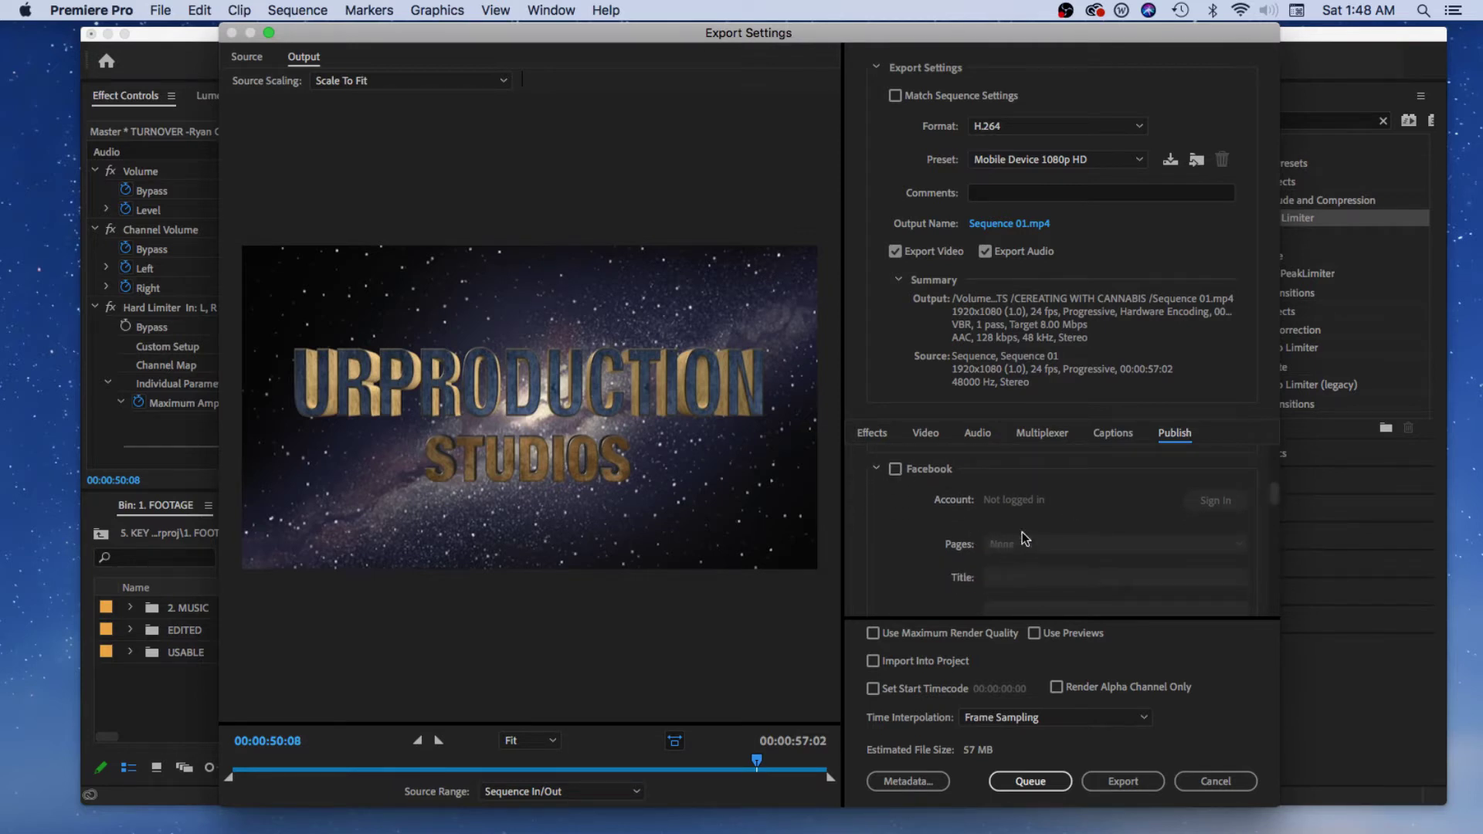
pyautogui.scroll(-5, 1273, 495)
pyautogui.scroll(-3, 1273, 506)
# Step: Examine the export's frame rate, field order, pixel aspect and maximum depth rendering options
pyautogui.click(929, 438)
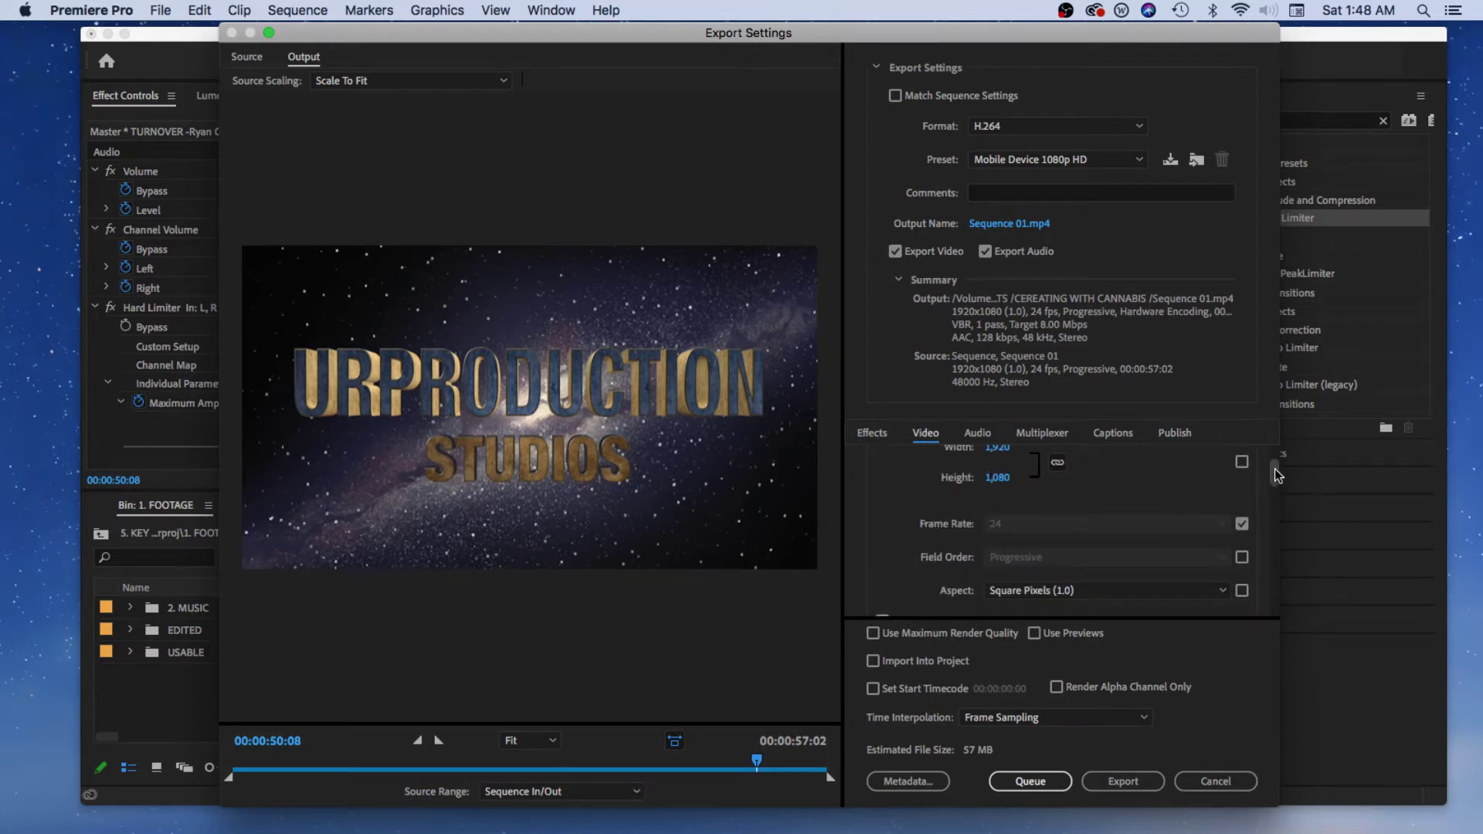
pyautogui.scroll(-3, 1274, 476)
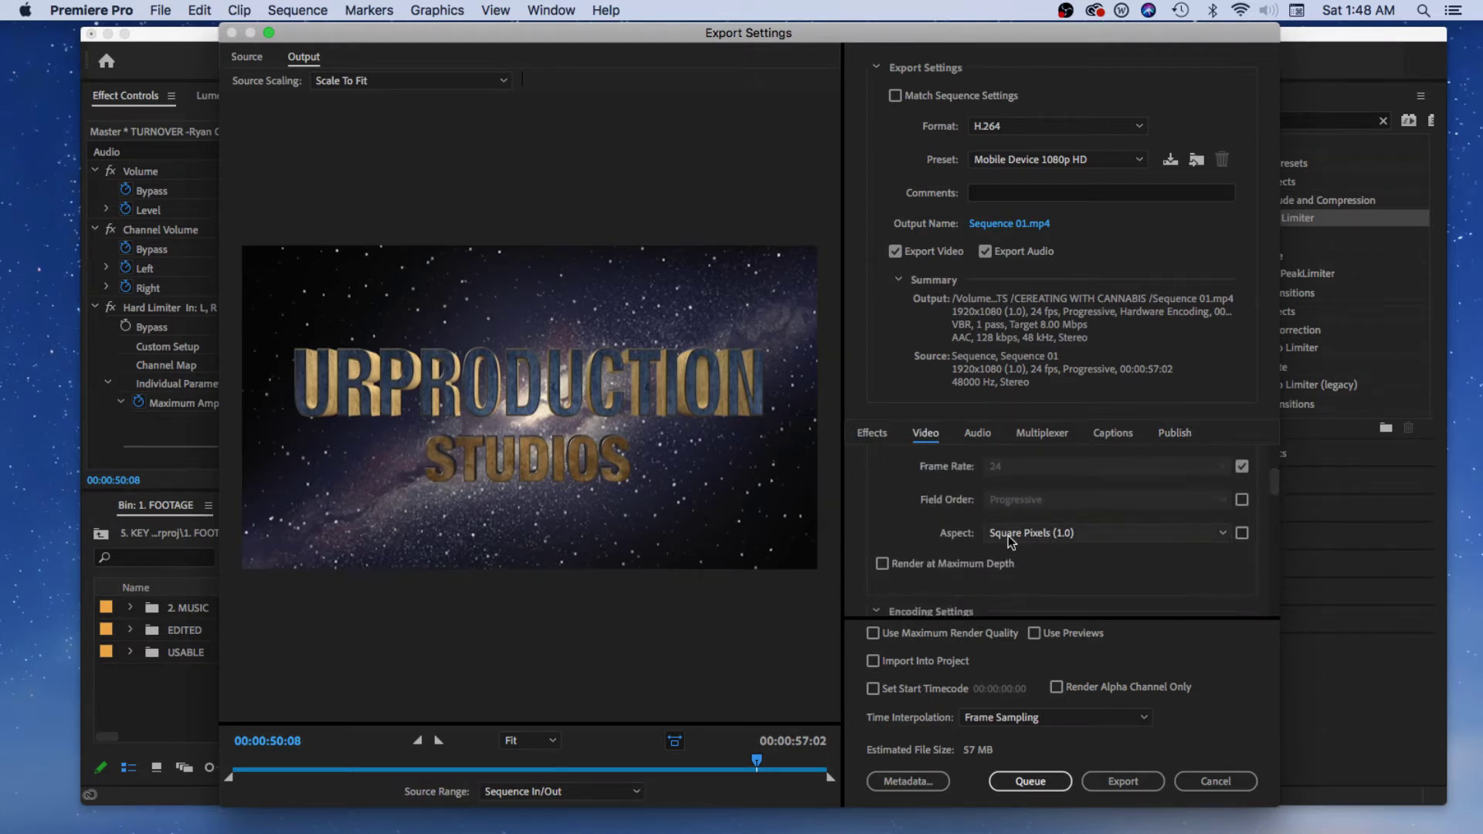
pyautogui.scroll(-2, 1273, 485)
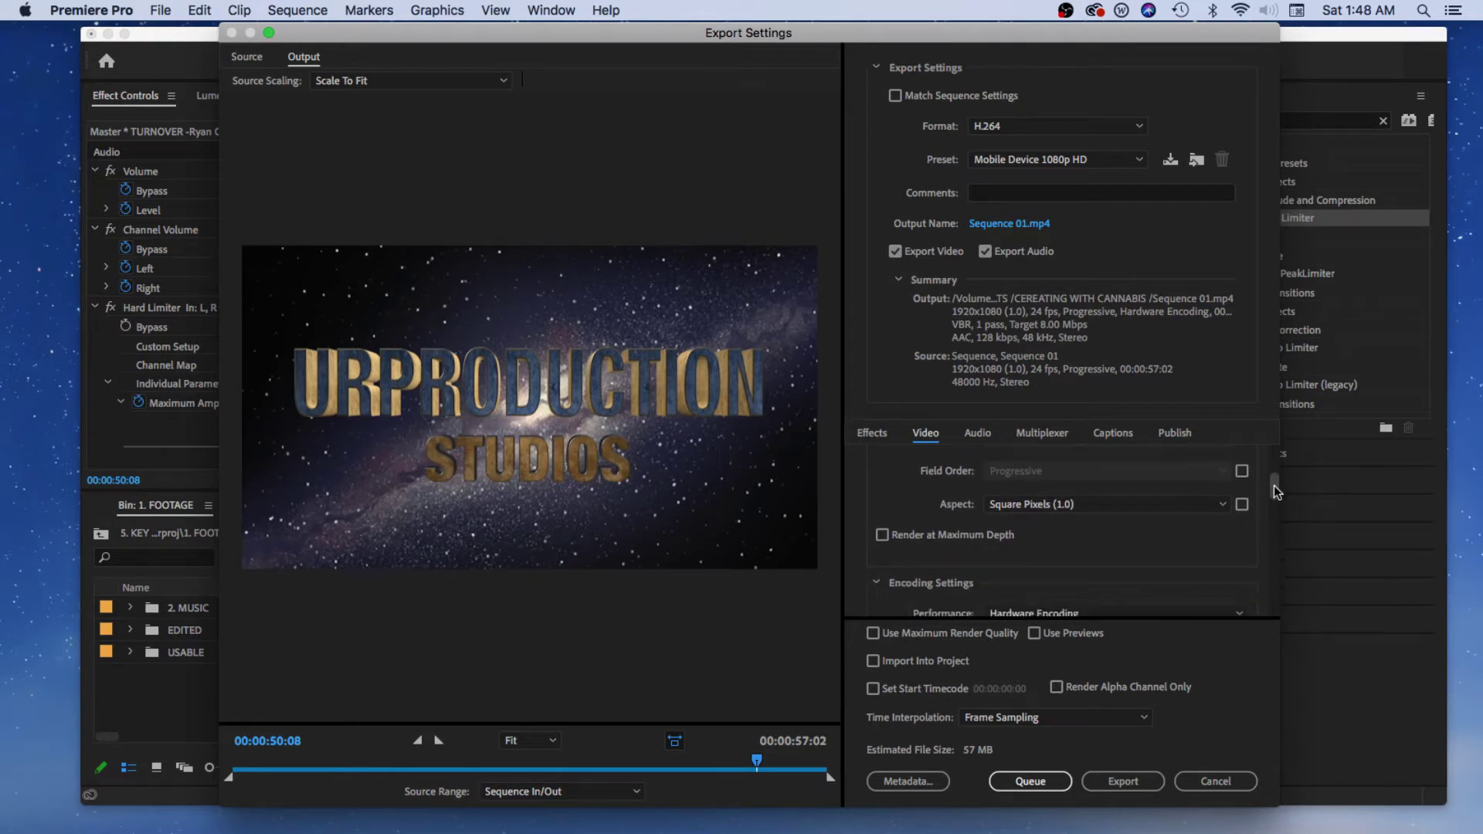
pyautogui.scroll(3, 1203, 483)
pyautogui.scroll(-4, 1273, 479)
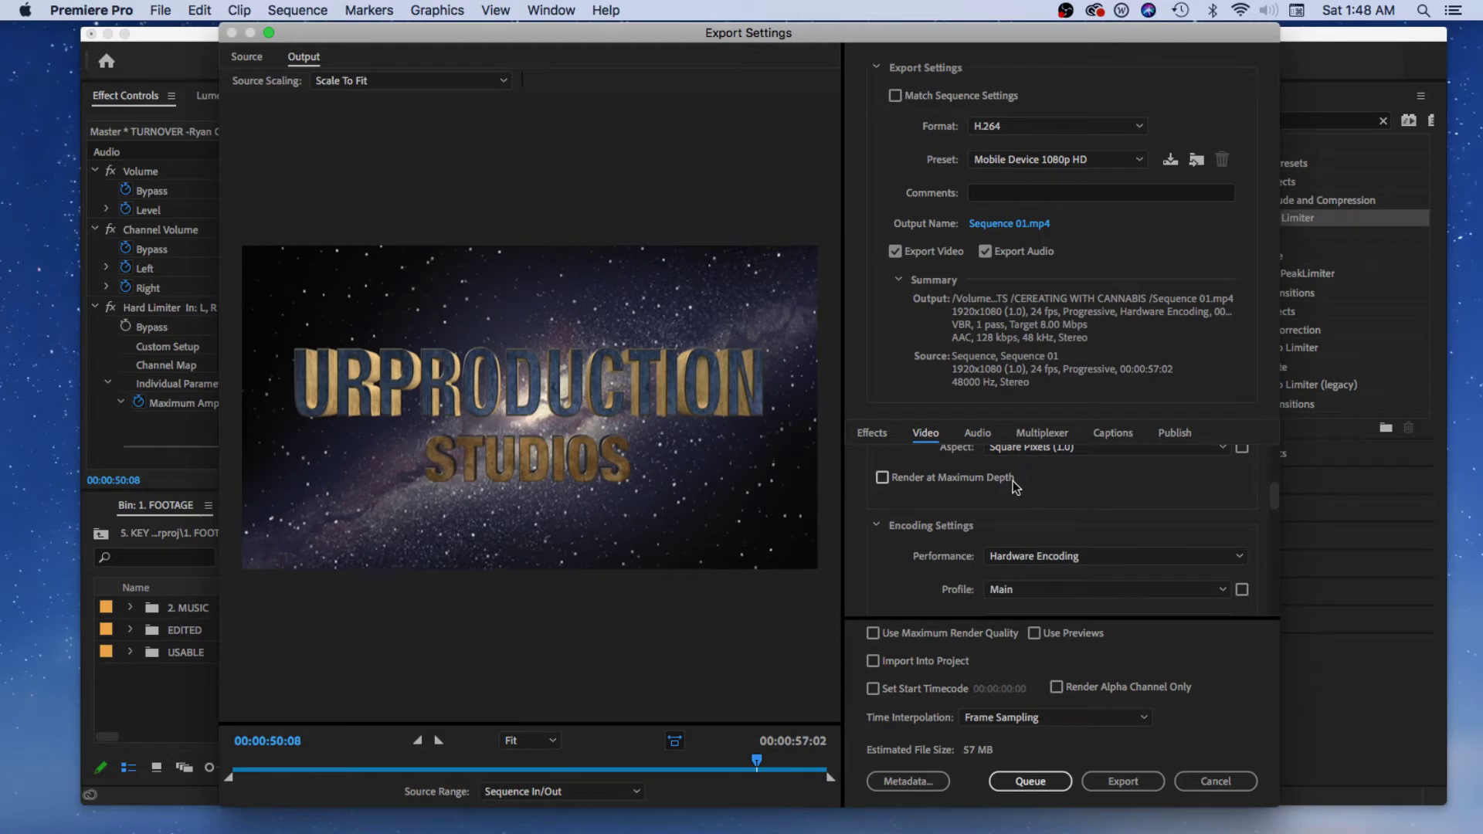
pyautogui.scroll(-2, 1273, 492)
pyautogui.scroll(1, 1271, 487)
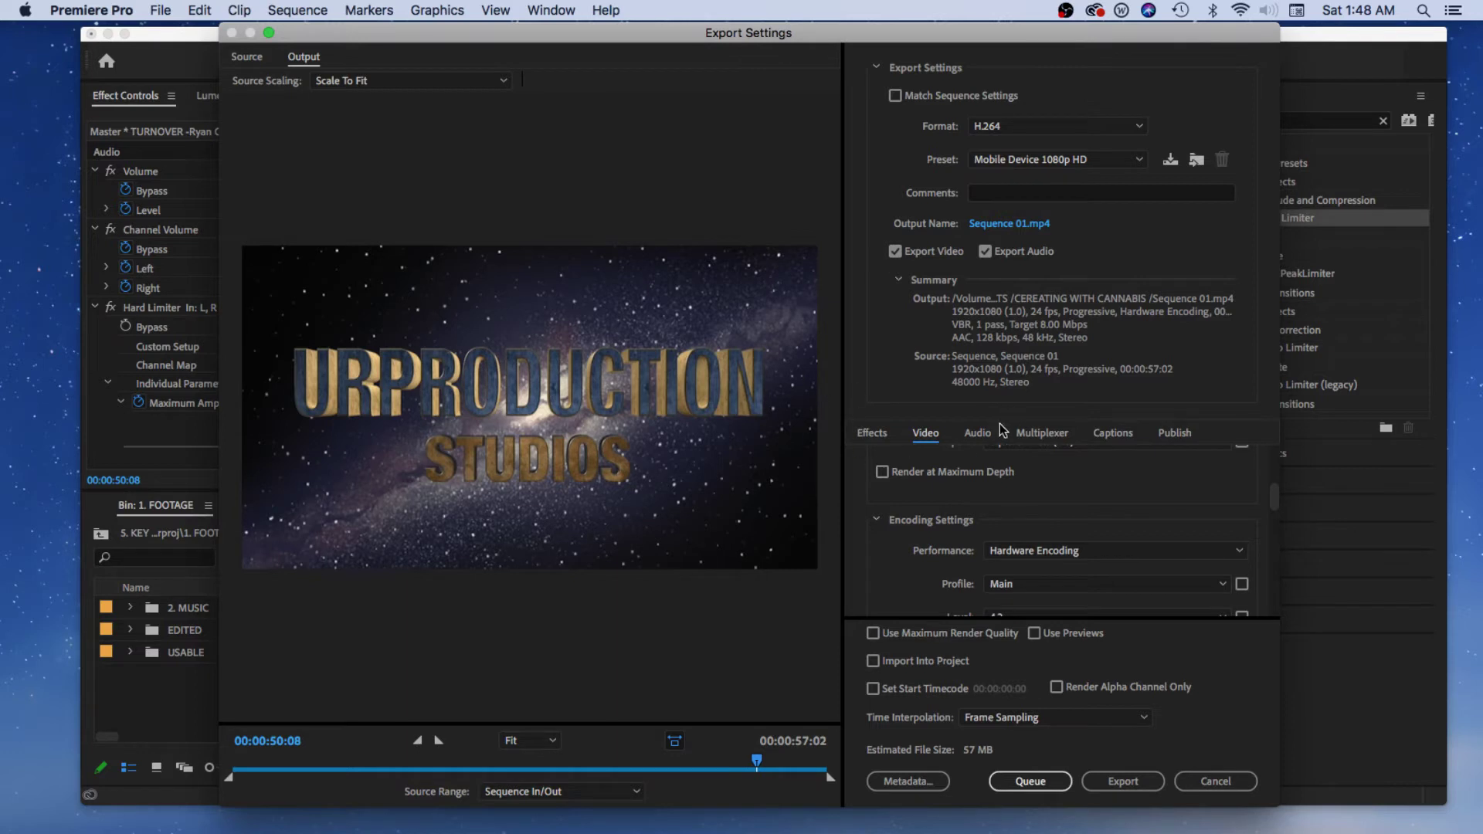
pyautogui.scroll(2, 1274, 492)
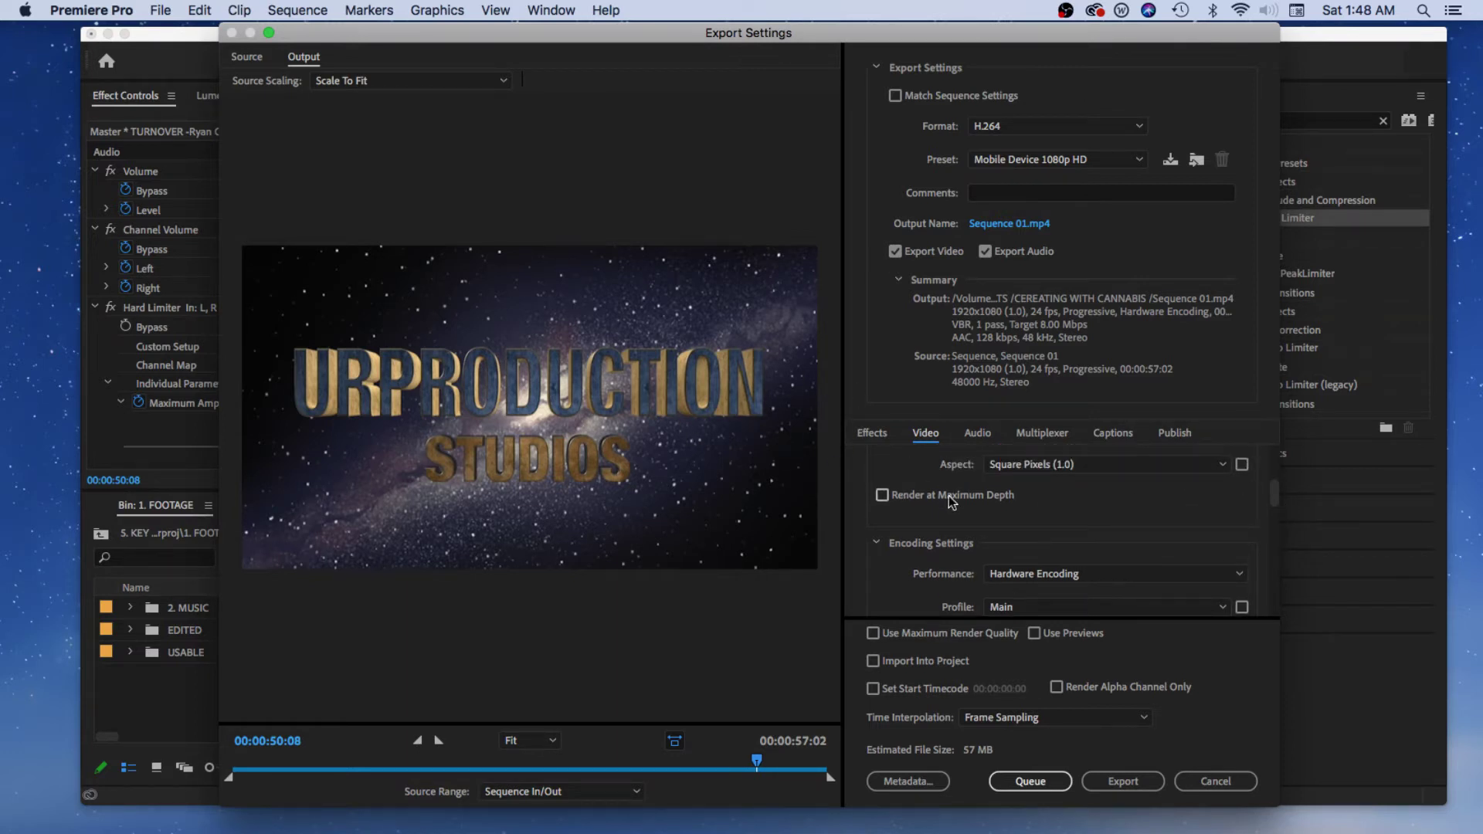
# Step: Set the performance in the video encoding settings to Hardware Encoding
pyautogui.scroll(-3, 1259, 495)
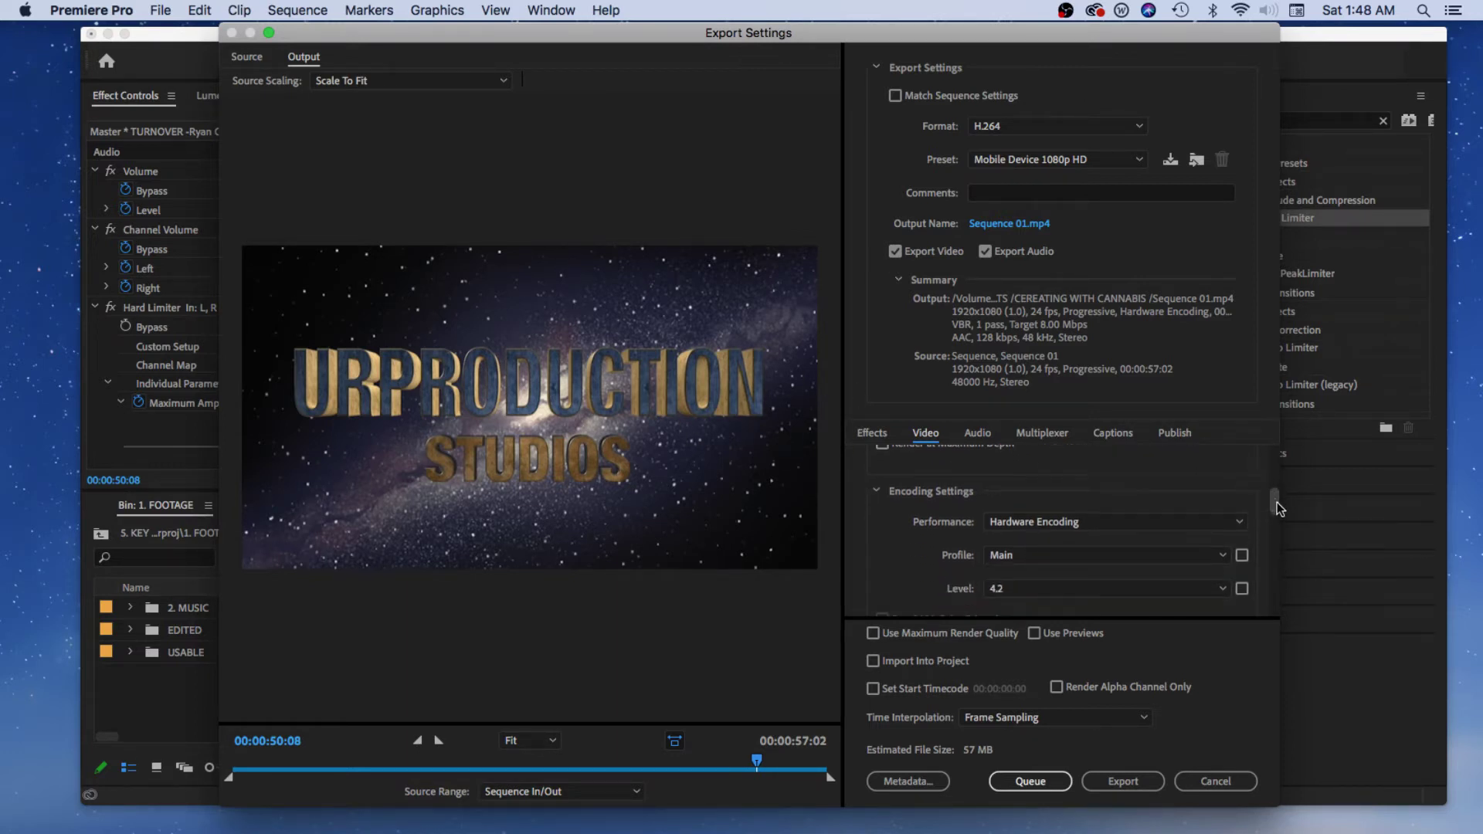
pyautogui.scroll(-3, 1274, 499)
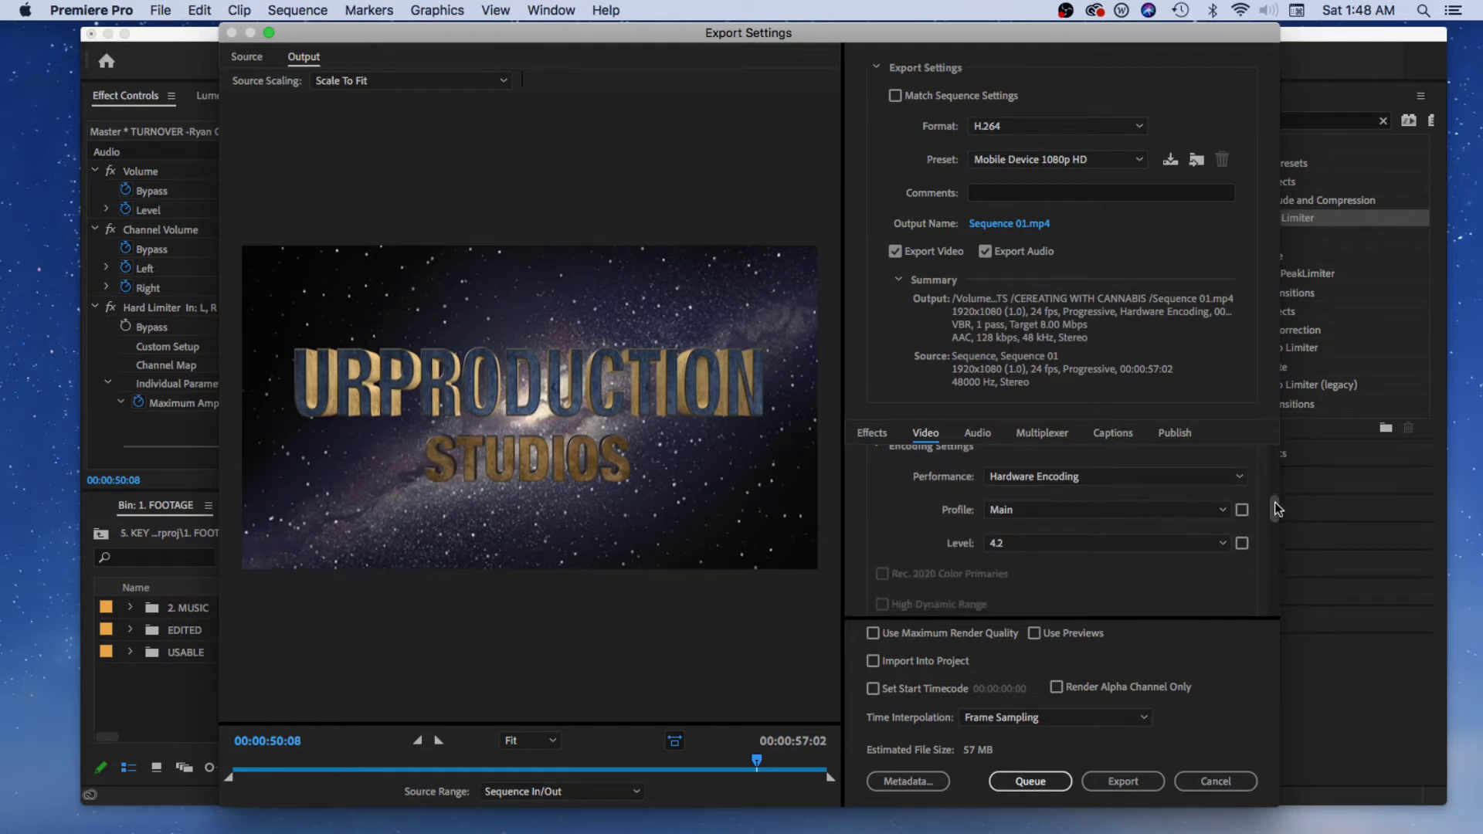
pyautogui.click(1032, 479)
pyautogui.click(1051, 498)
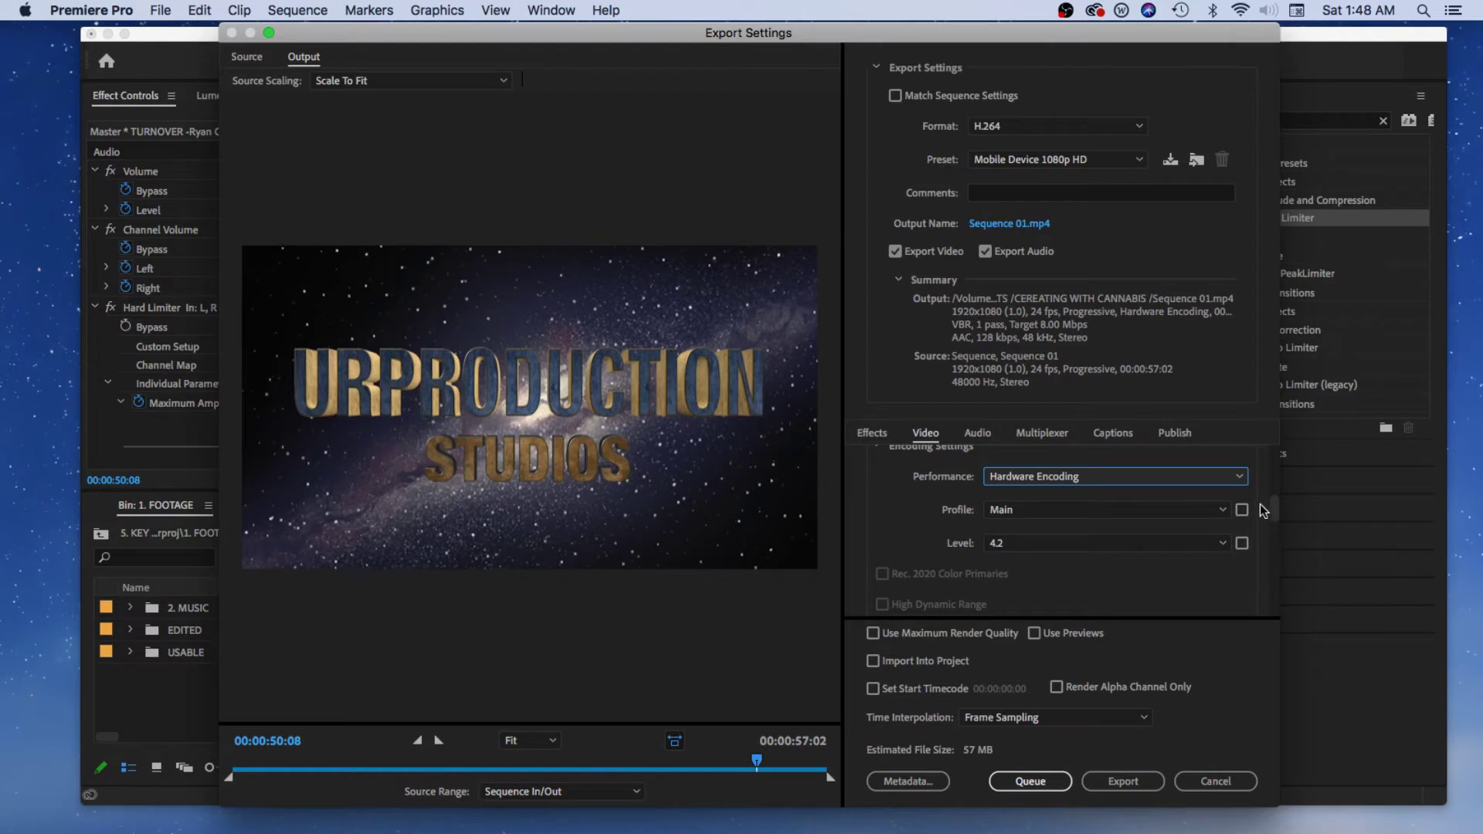
# Step: Raise the target bitrate in the video bitrate settings to 15.05 Mbps
pyautogui.moveTo(1270, 509); pyautogui.dragTo(1277, 525)
pyautogui.scroll(-3, 1004, 526)
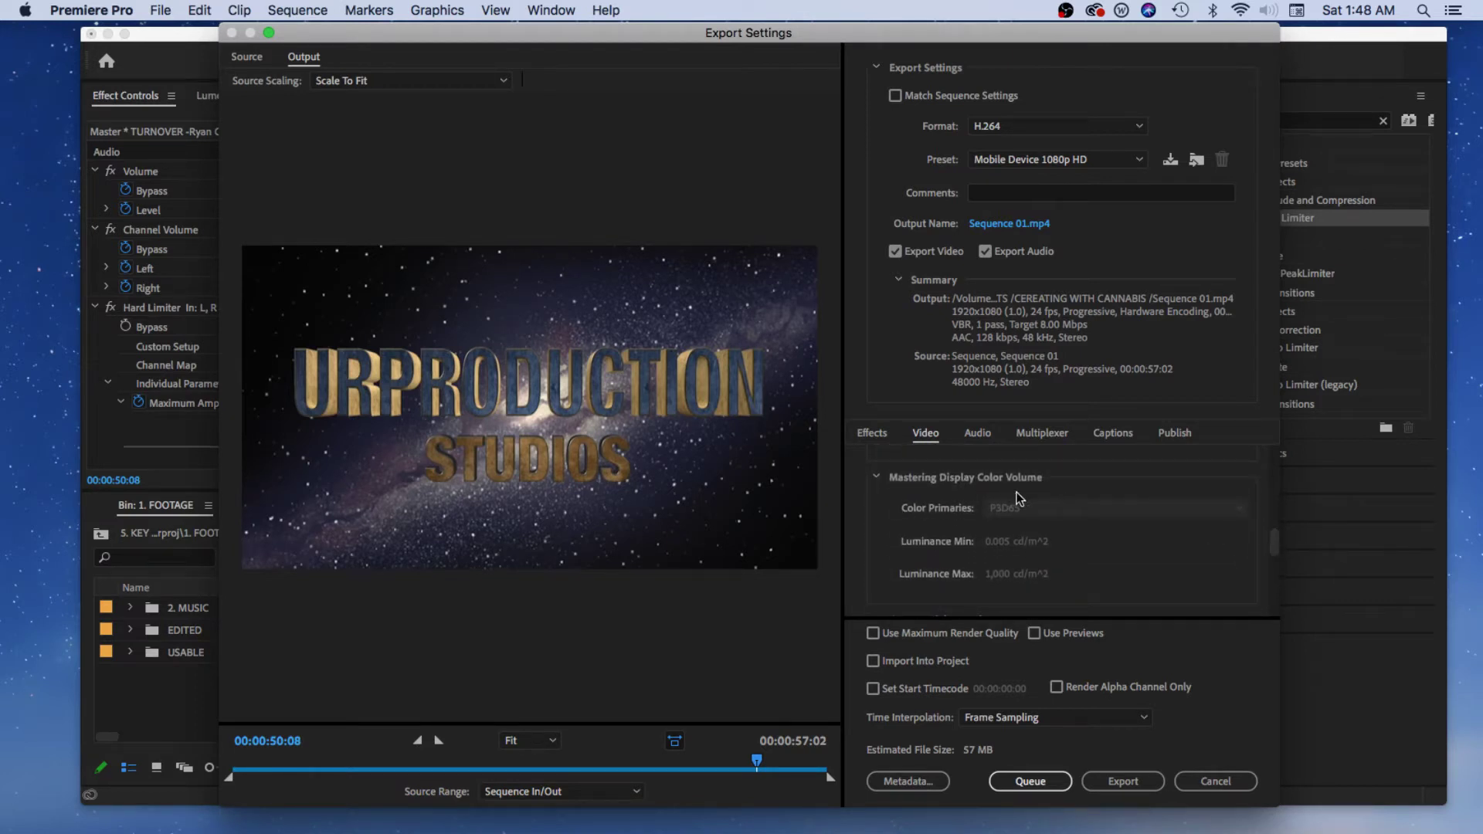
pyautogui.scroll(-5, 1275, 550)
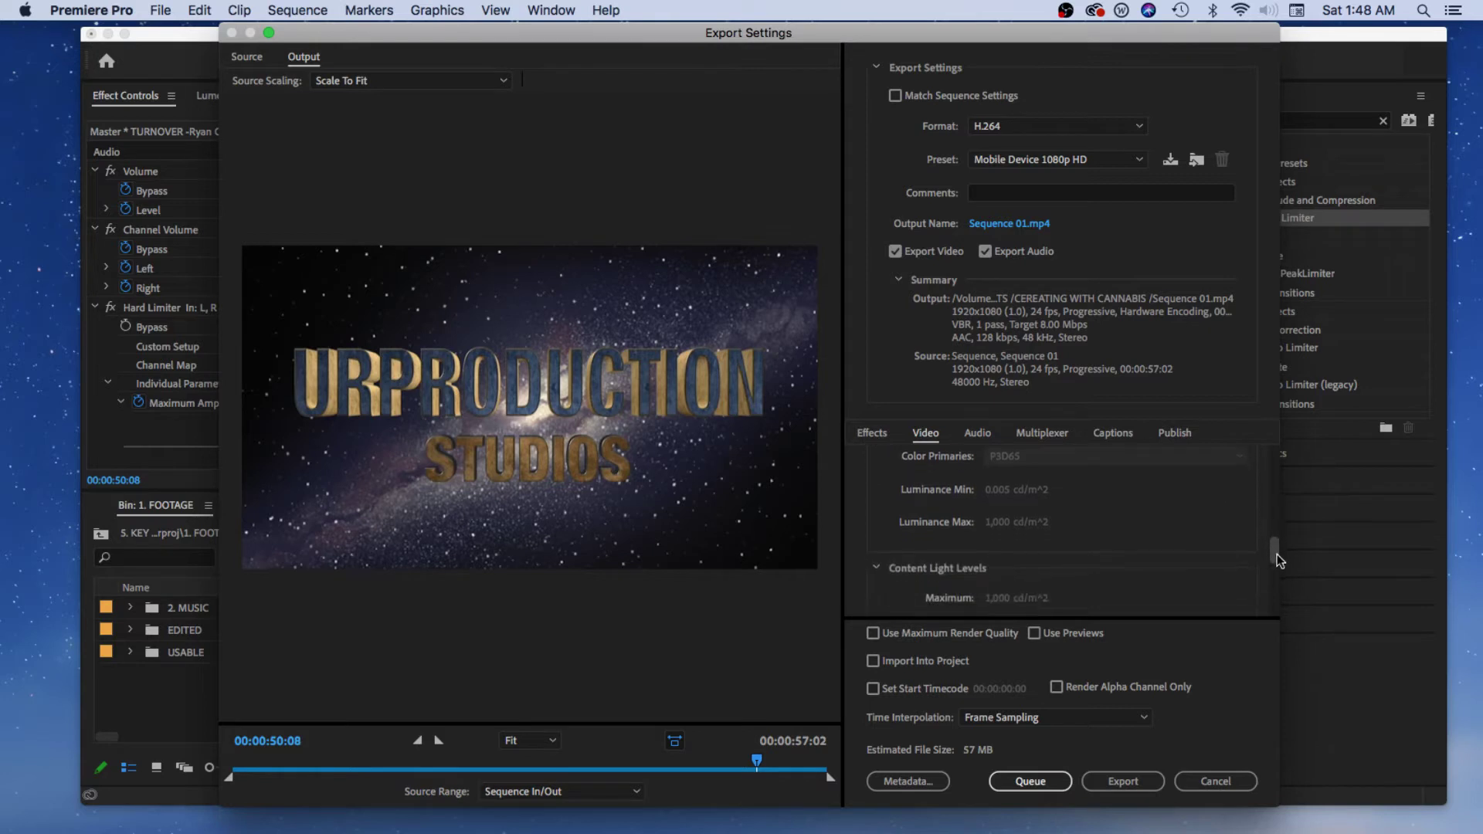
pyautogui.scroll(-2, 968, 525)
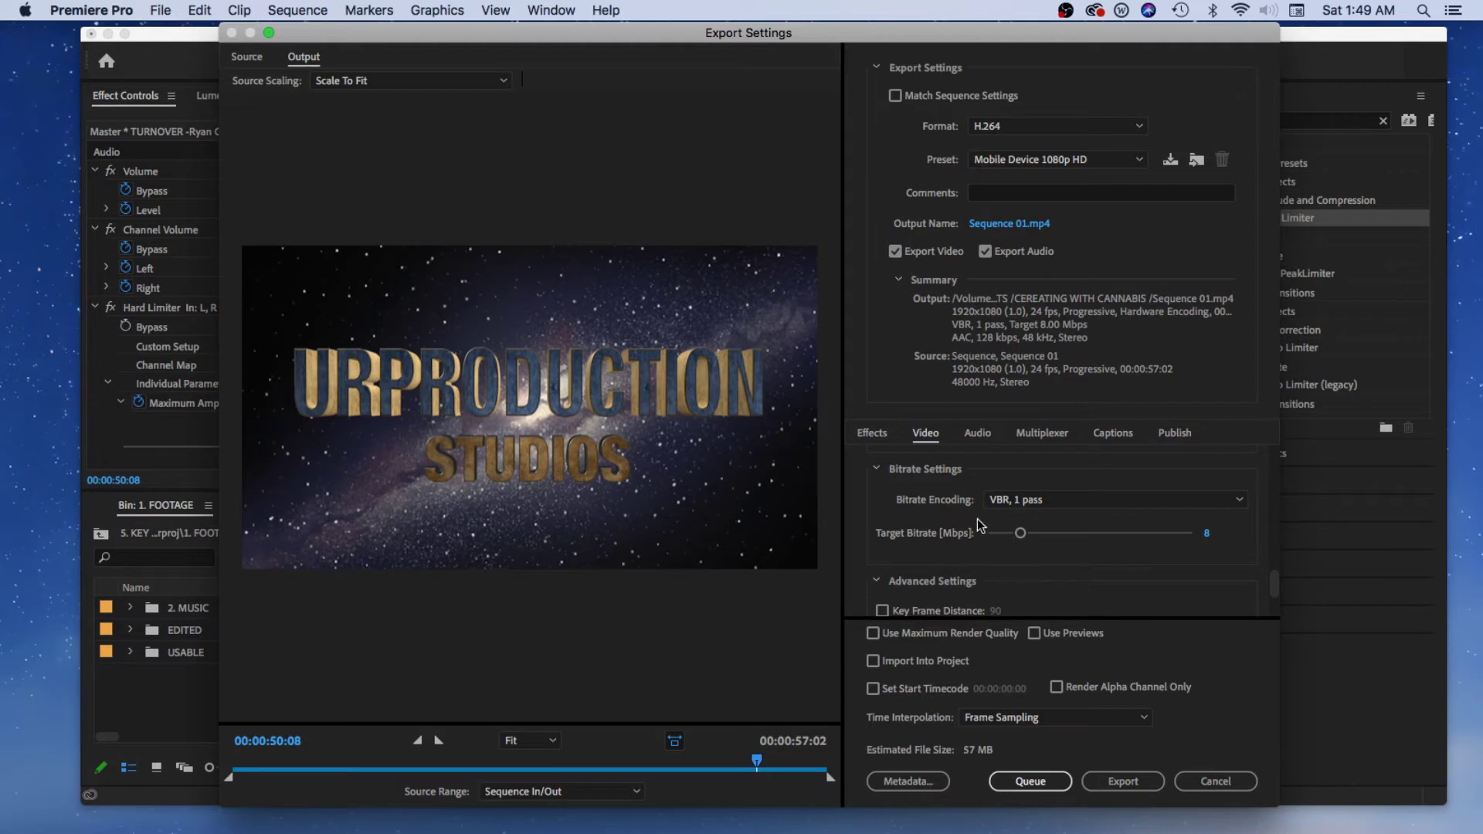
pyautogui.moveTo(1019, 533); pyautogui.dragTo(1052, 544)
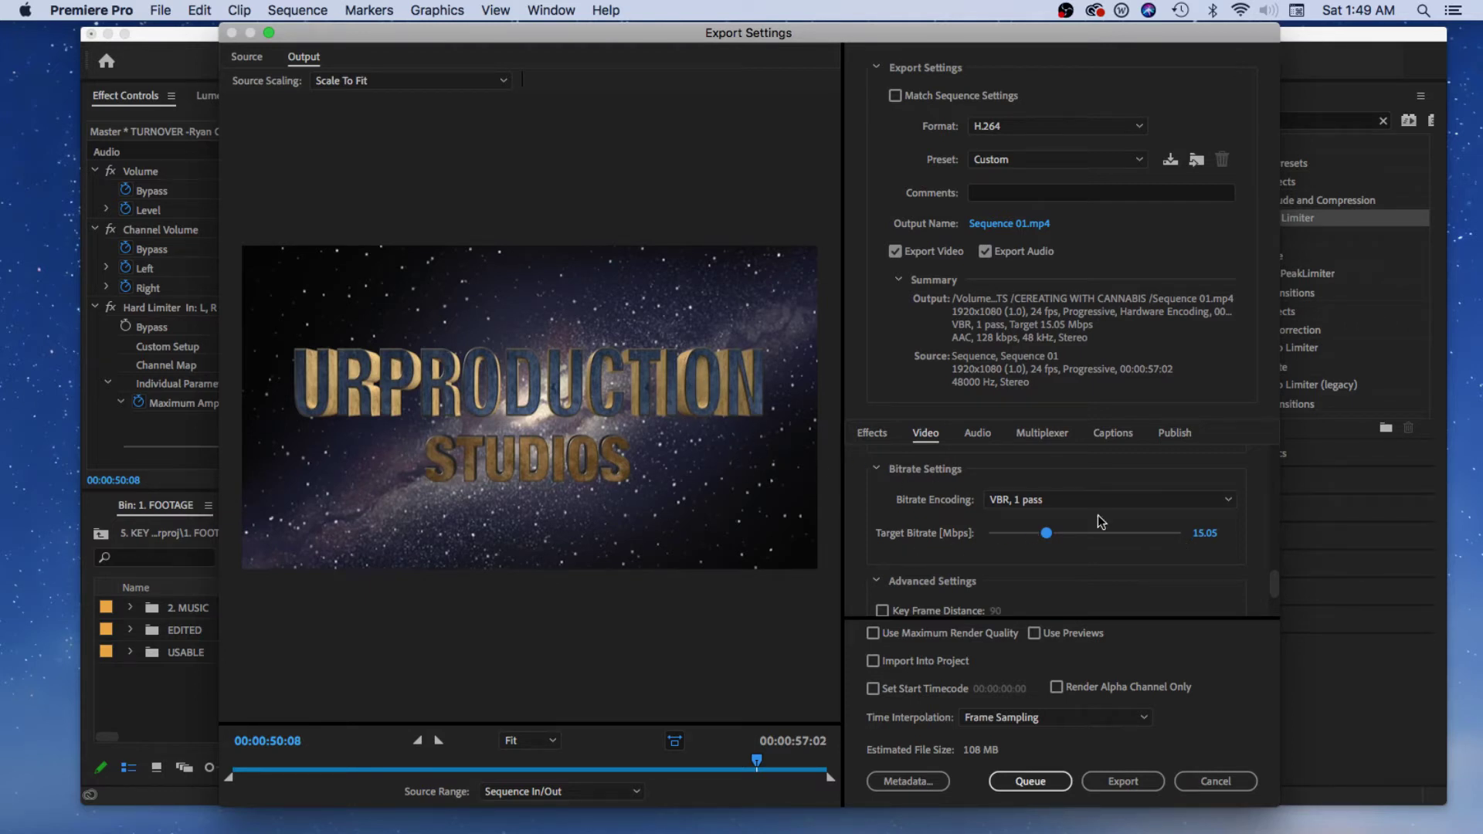
# Step: Set the target bitrate for the VBR, 1 pass encoding to 8 Mbps
pyautogui.moveTo(1056, 533); pyautogui.dragTo(1020, 539)
pyautogui.click(1203, 533)
pyautogui.write('8')
pyautogui.press('Return')
# Step: Turn on Use Maximum Render Quality for the export
pyautogui.moveTo(1275, 583); pyautogui.dragTo(1277, 591)
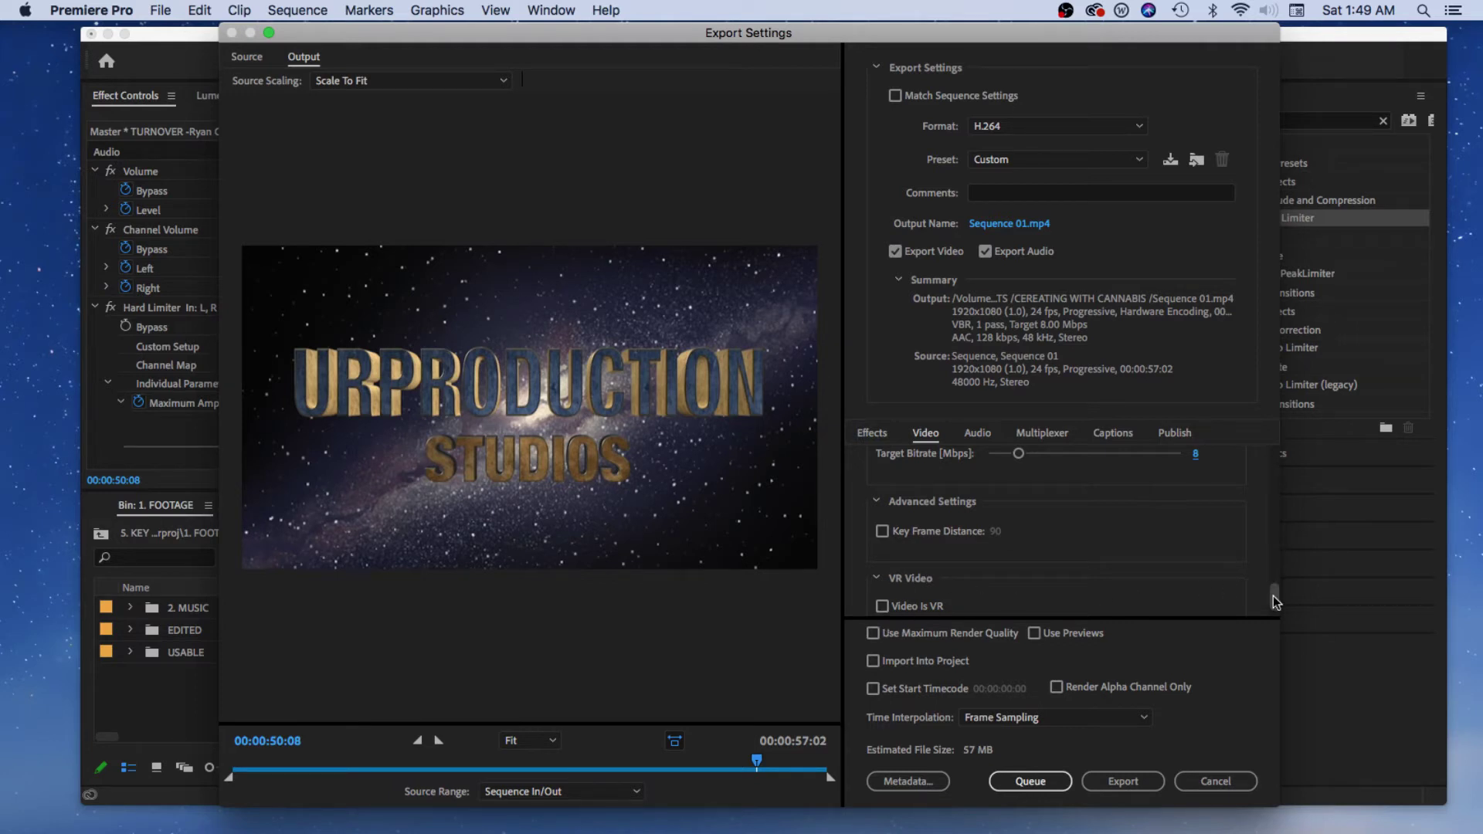
pyautogui.moveTo(1273, 596); pyautogui.dragTo(1274, 599)
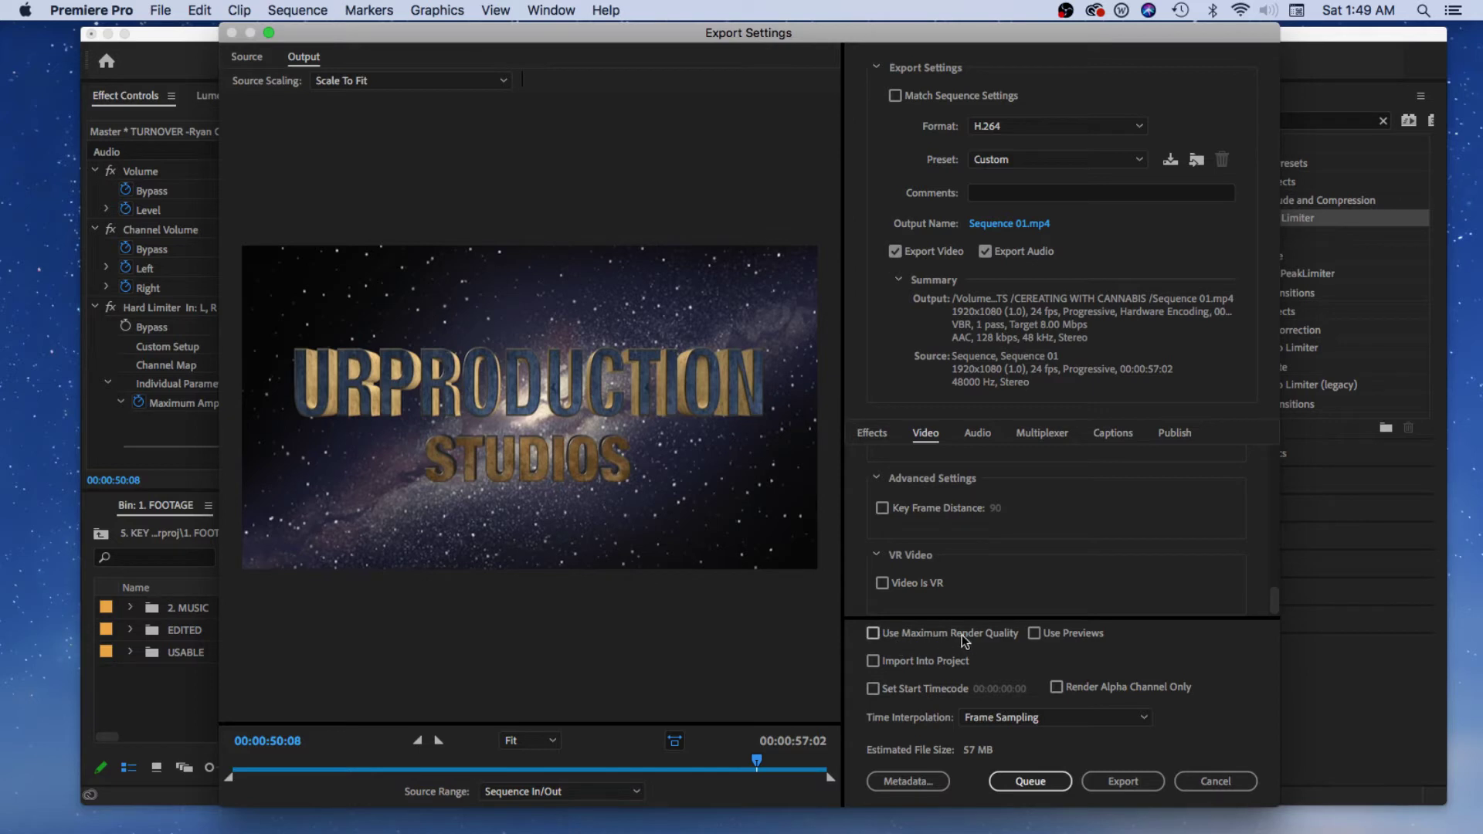
pyautogui.click(872, 633)
pyautogui.scroll(3, 1273, 600)
pyautogui.scroll(3, 1273, 596)
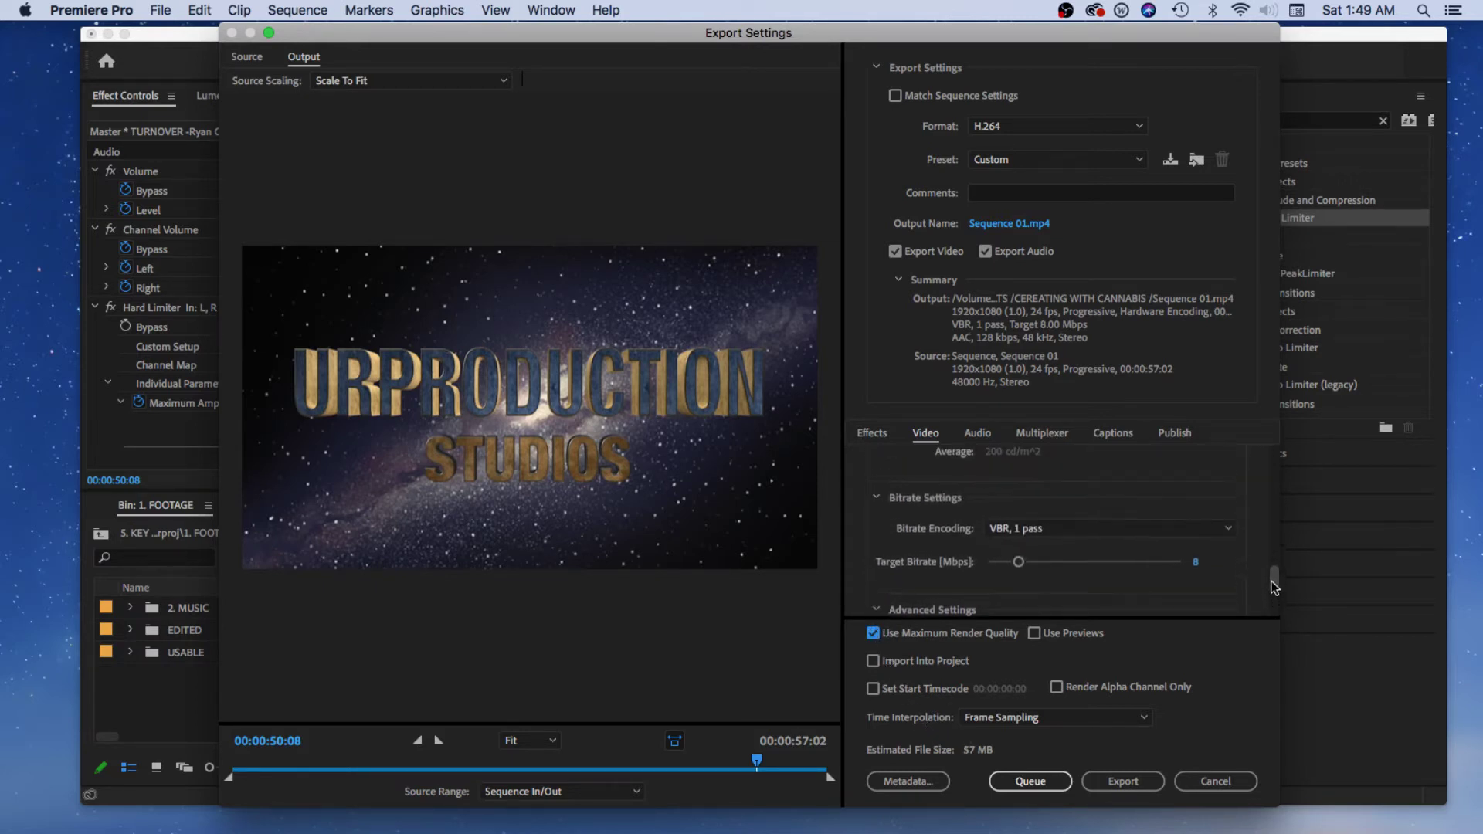
# Step: Enable the Lumetri Look / LUT export effect, browse its available looks, and turn the effect off again
pyautogui.click(1114, 433)
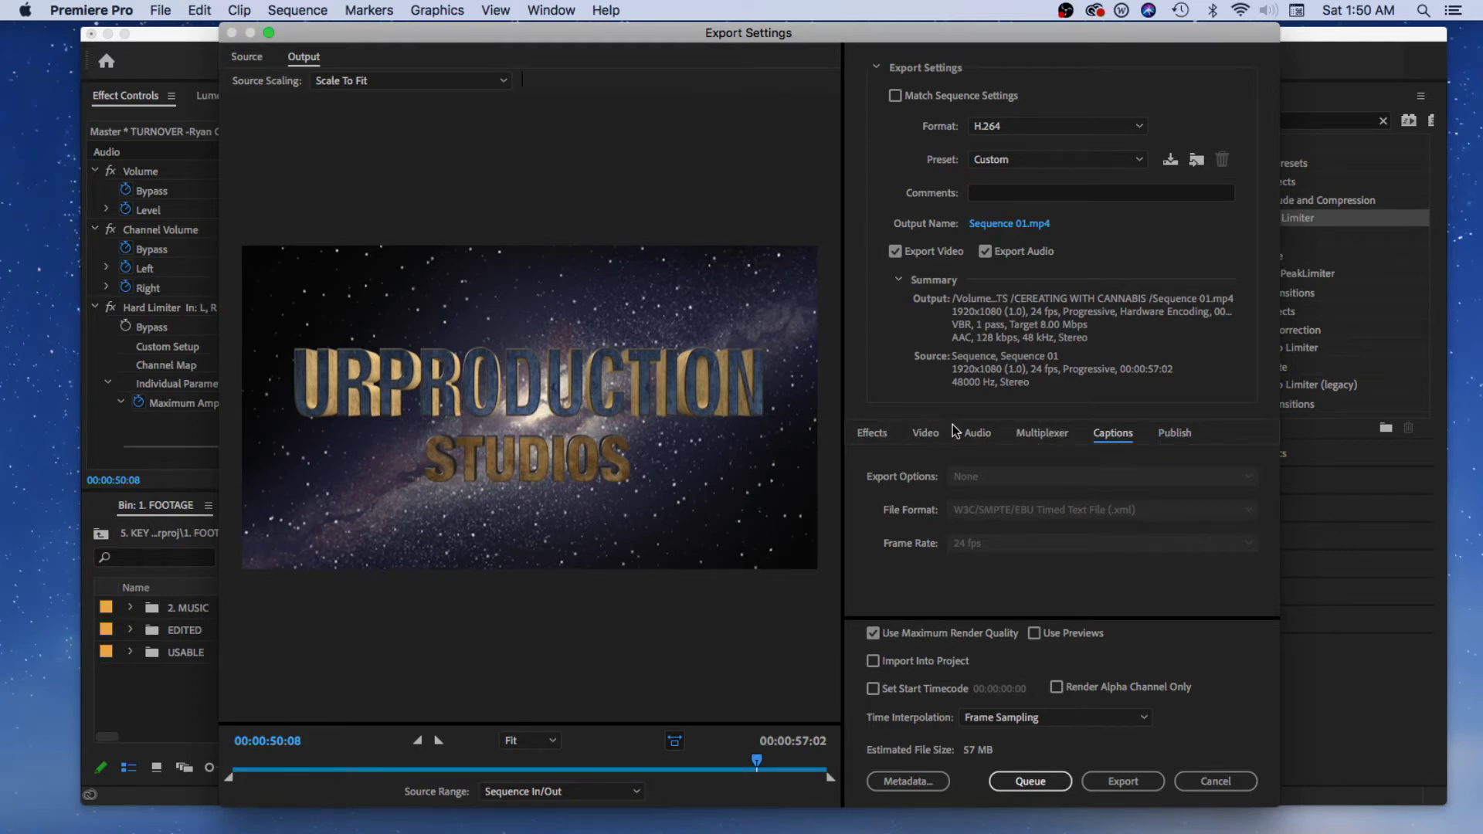
pyautogui.click(875, 434)
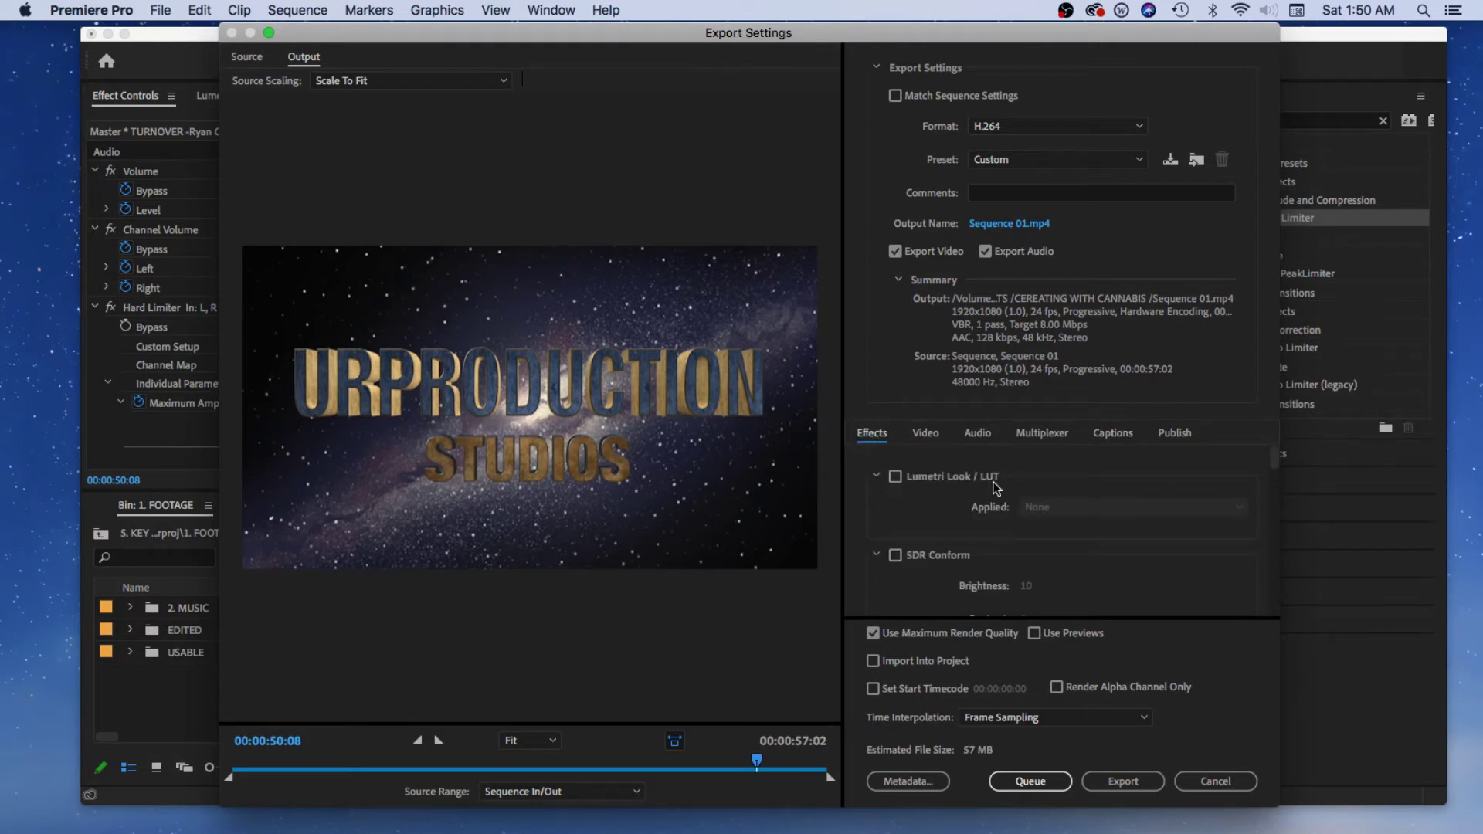
pyautogui.click(896, 476)
pyautogui.click(1086, 508)
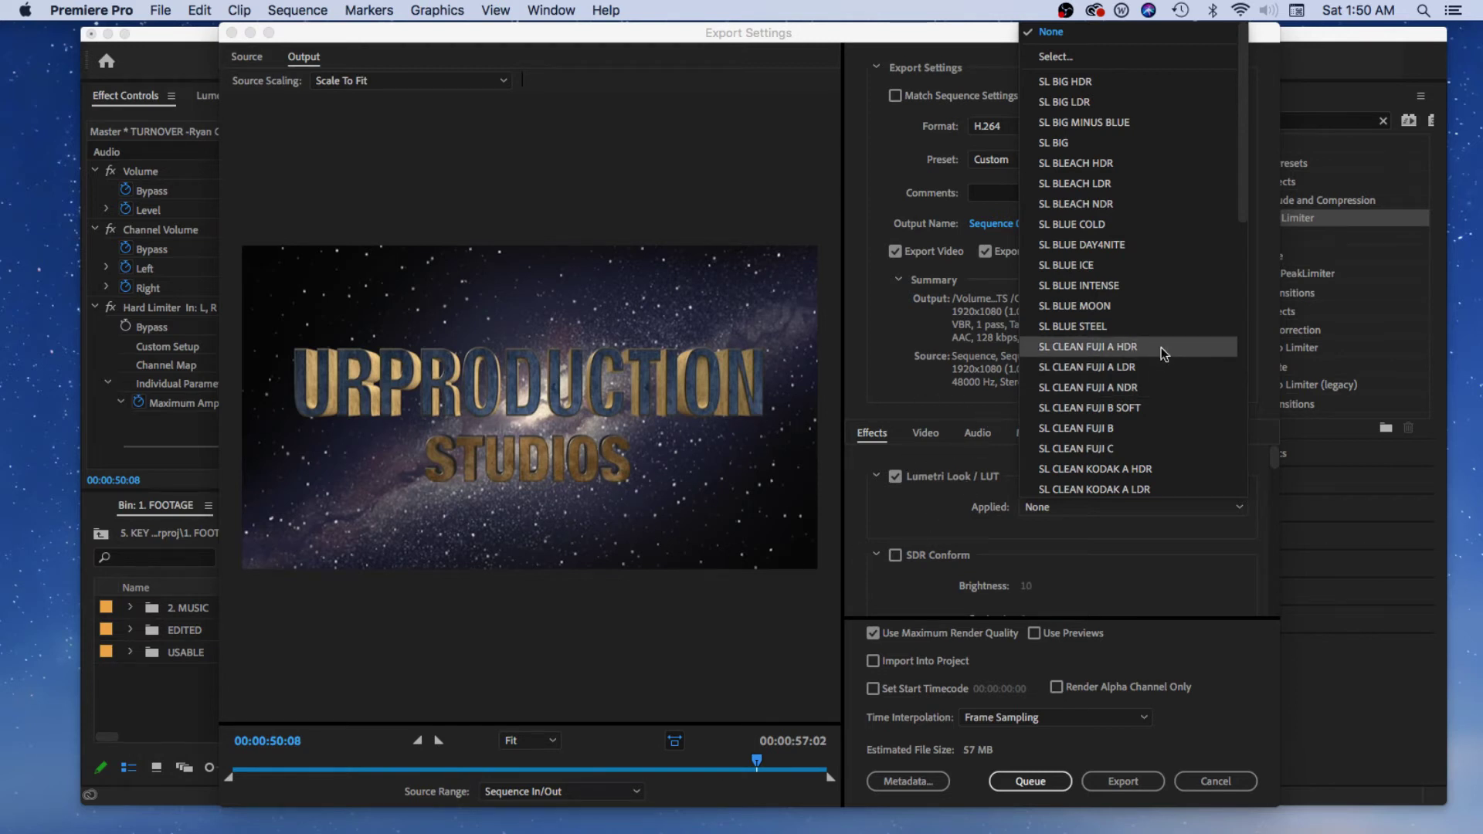
pyautogui.moveTo(1255, 174); pyautogui.dragTo(1268, 341)
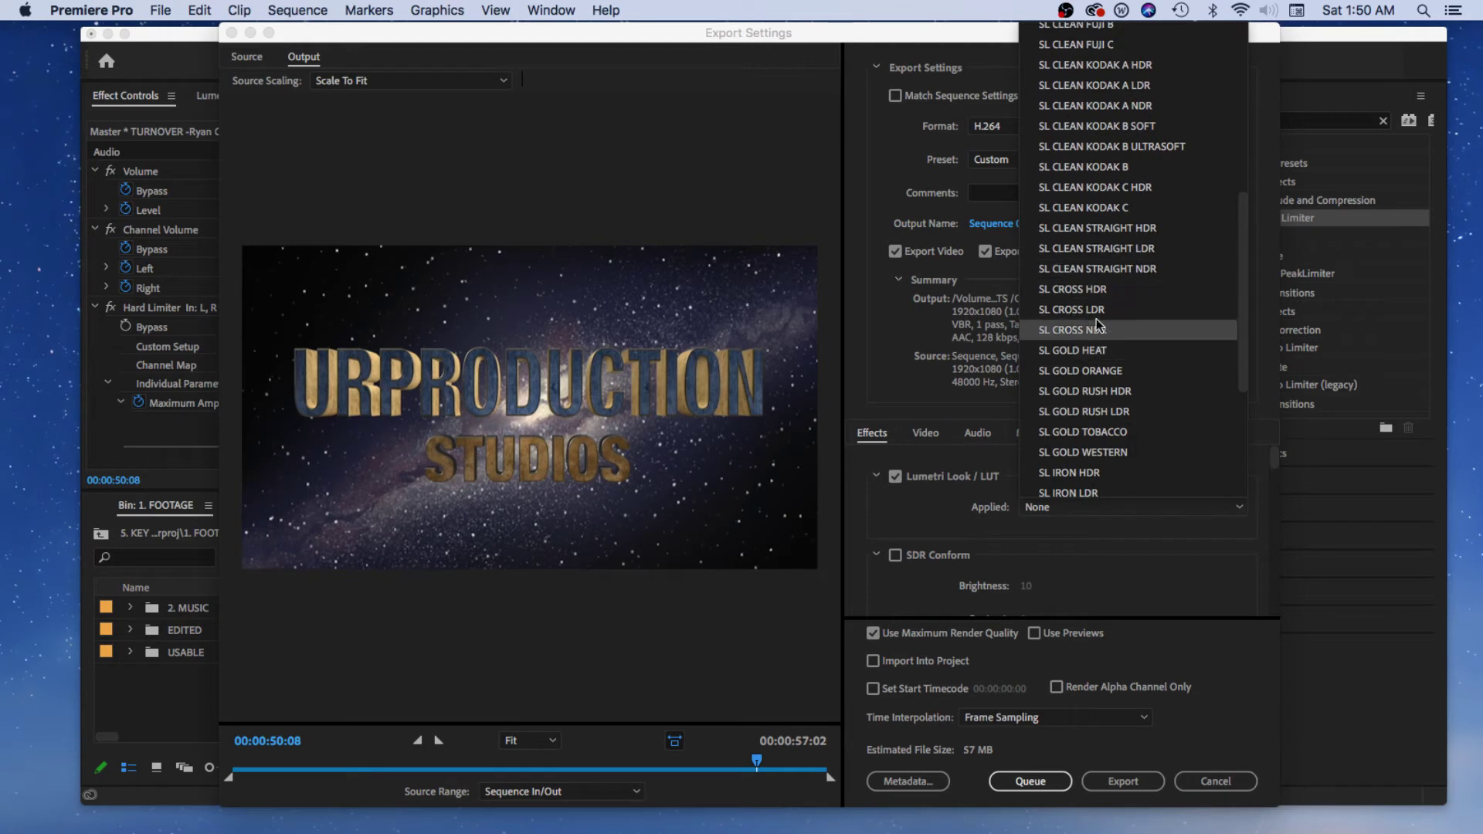
pyautogui.scroll(-4, 1246, 324)
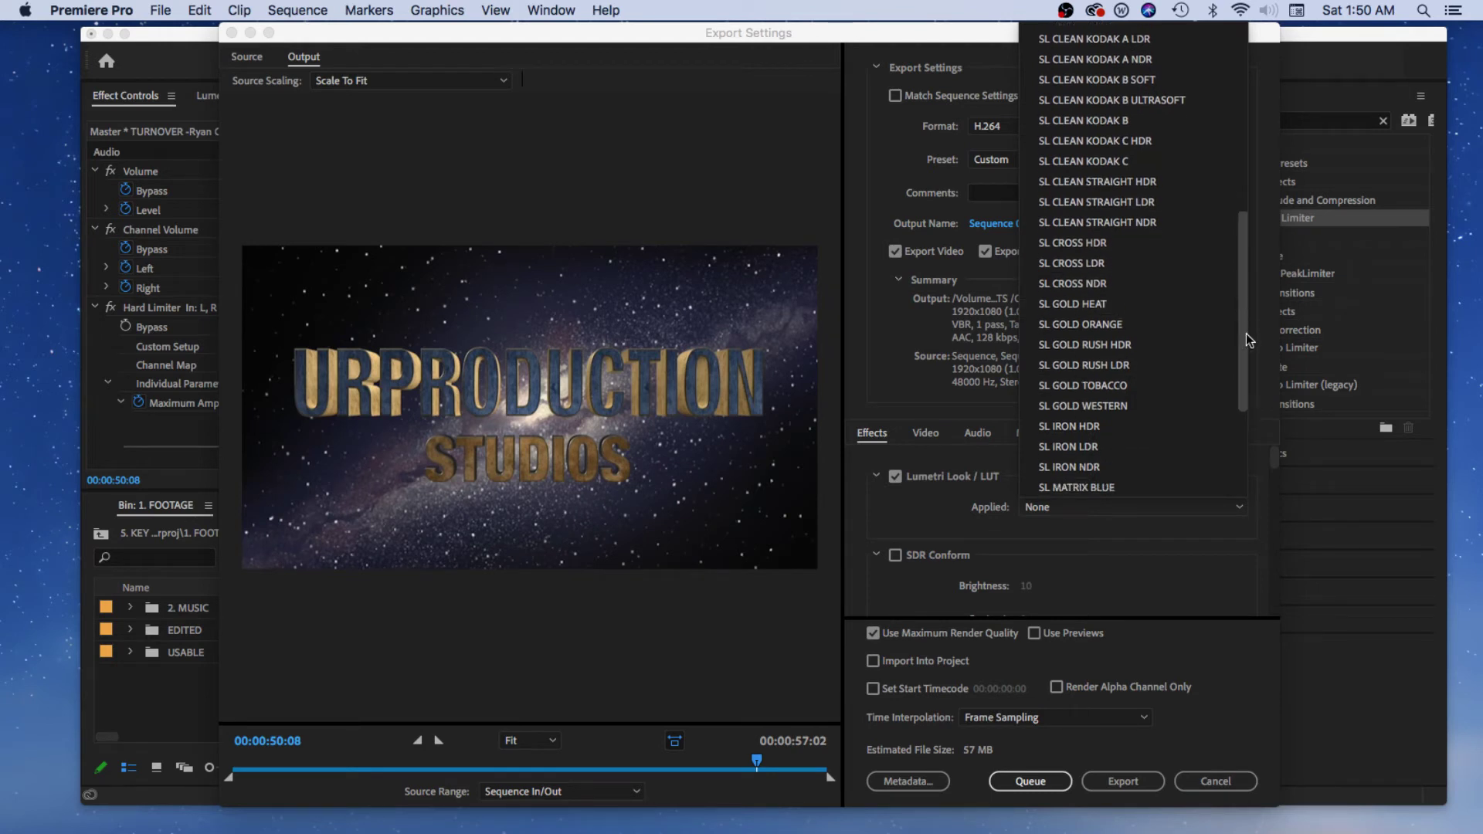
pyautogui.click(1006, 492)
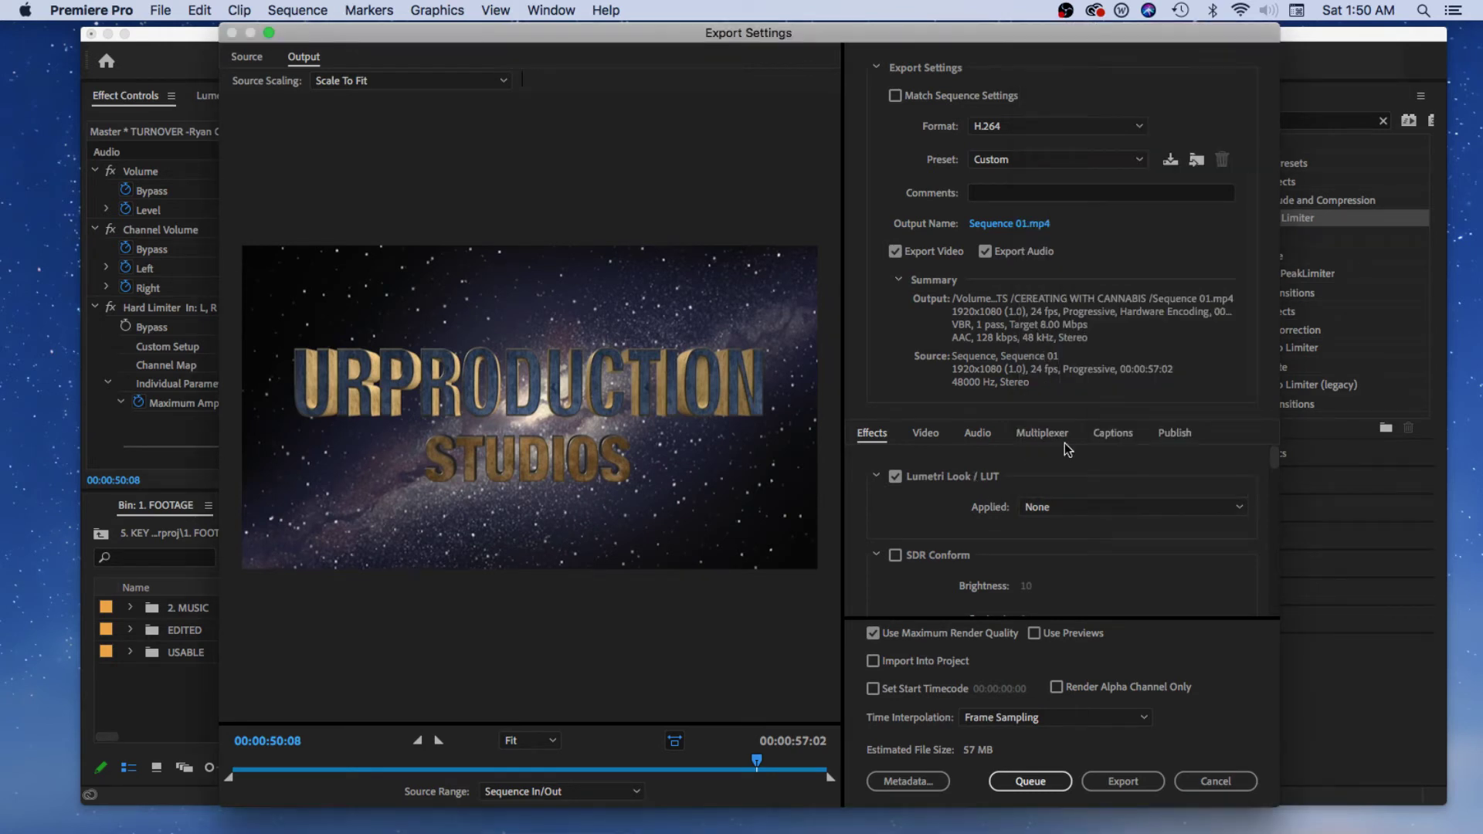
pyautogui.click(896, 478)
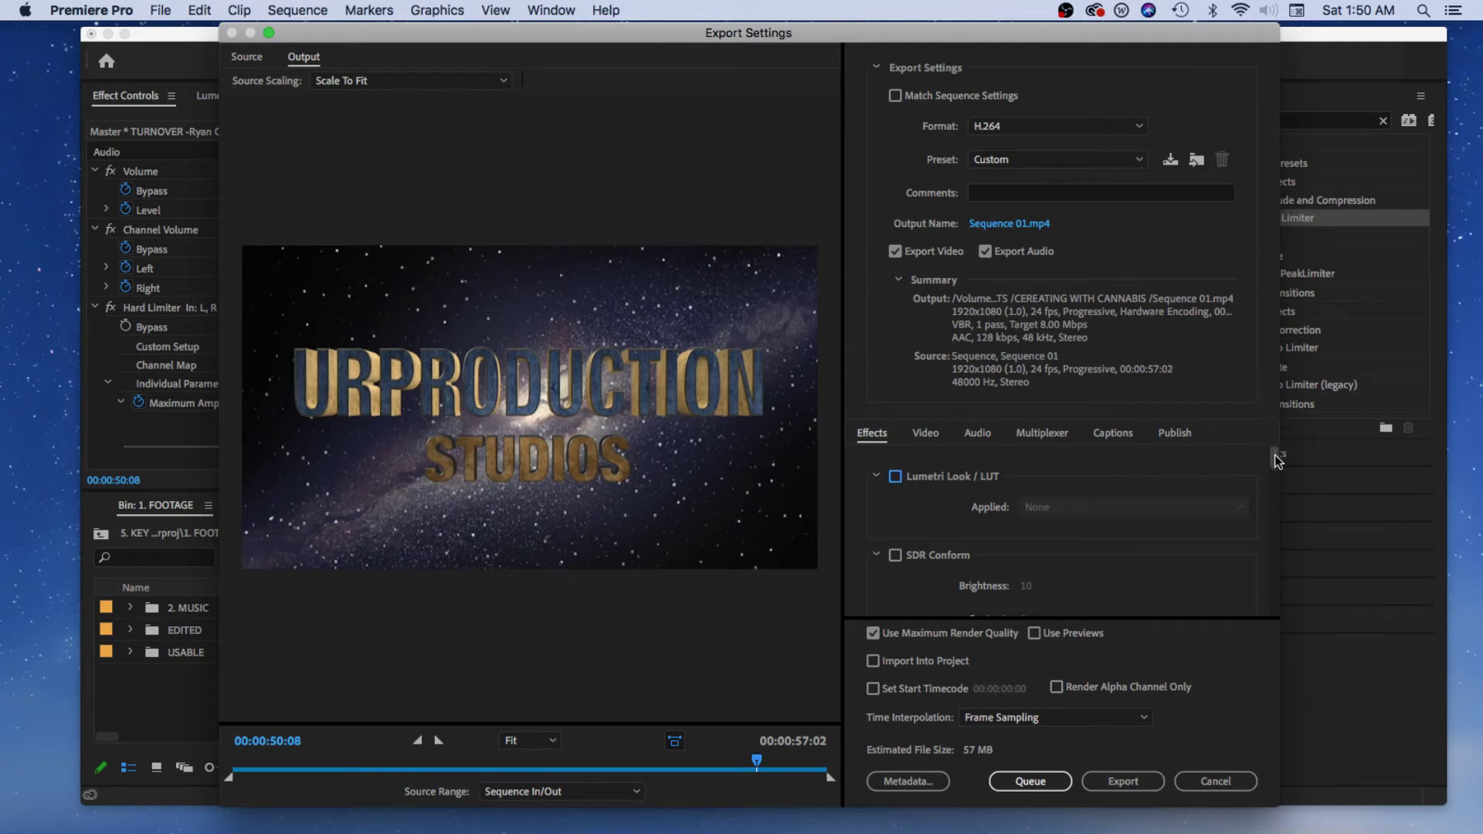
# Step: Enable the Image Overlay export effect to see its options, and turn it off again
pyautogui.scroll(-1, 1278, 462)
pyautogui.scroll(1, 1050, 475)
pyautogui.scroll(-8, 1275, 463)
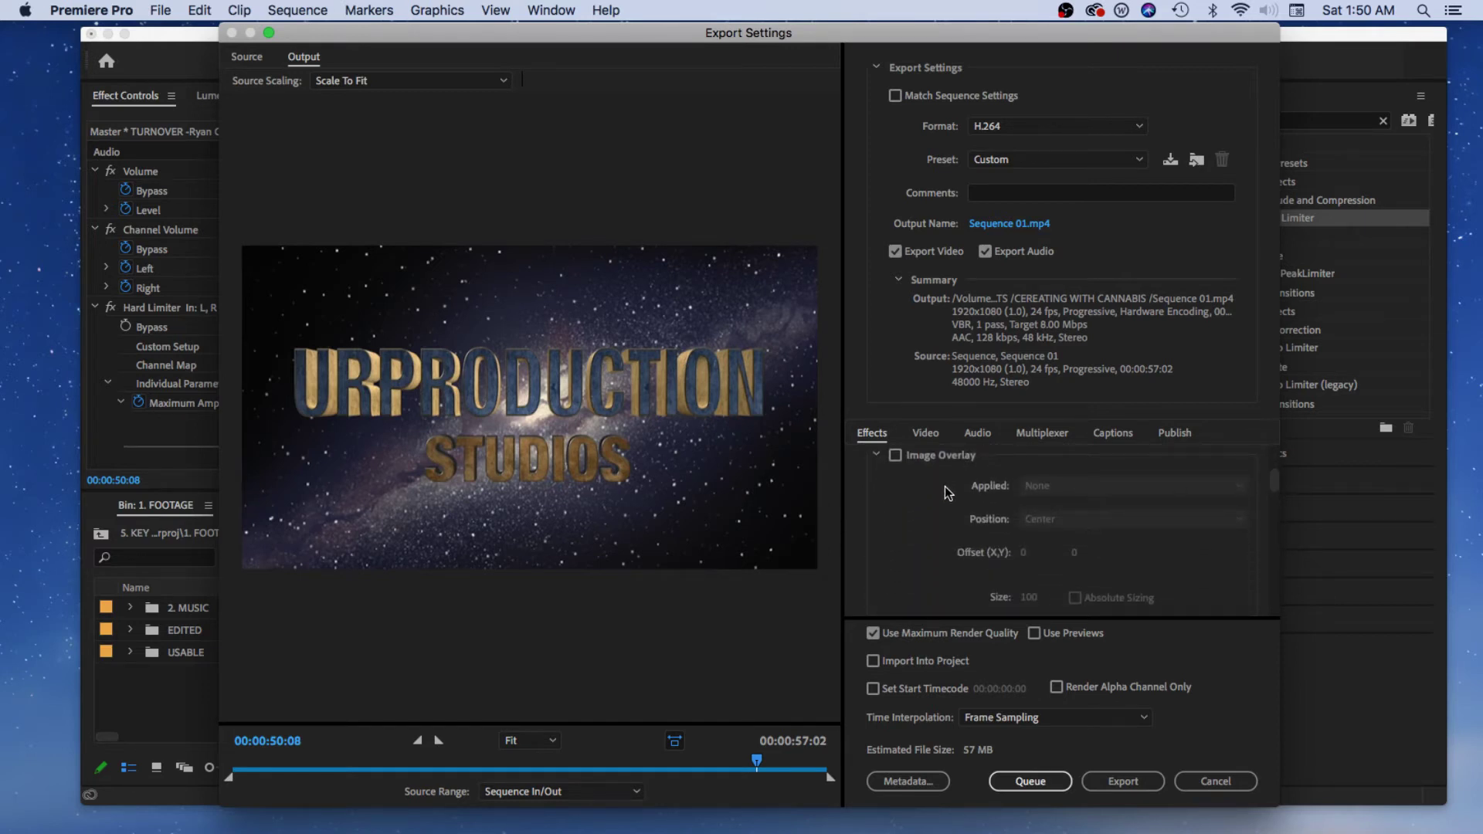
pyautogui.scroll(2, 958, 506)
pyautogui.scroll(-1, 997, 541)
pyautogui.click(895, 487)
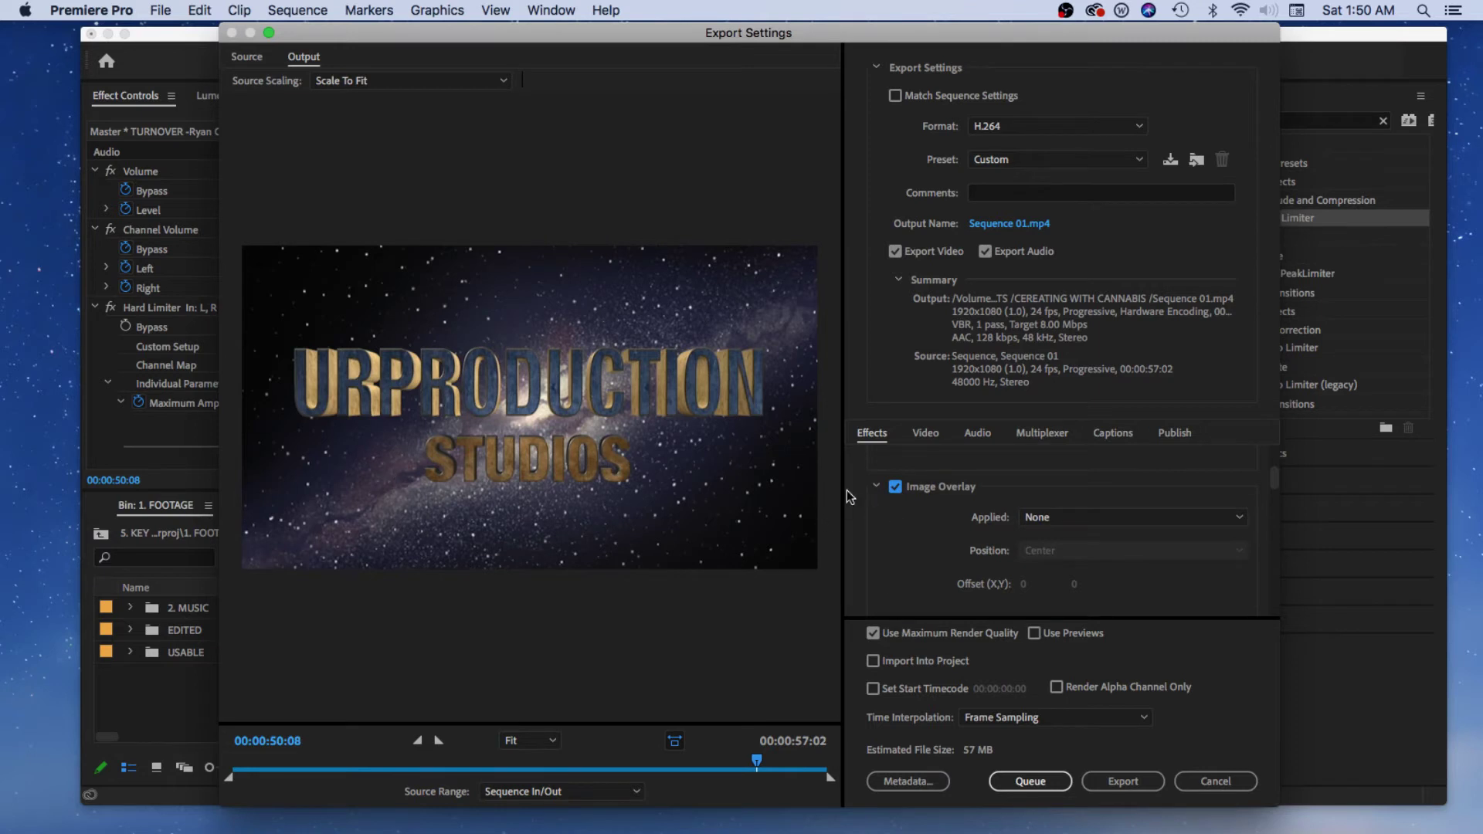
pyautogui.click(894, 487)
# Step: Preview the Name Overlay effect on the output image, check its size and opacity options, and disable it again
pyautogui.moveTo(1280, 484); pyautogui.dragTo(1284, 507)
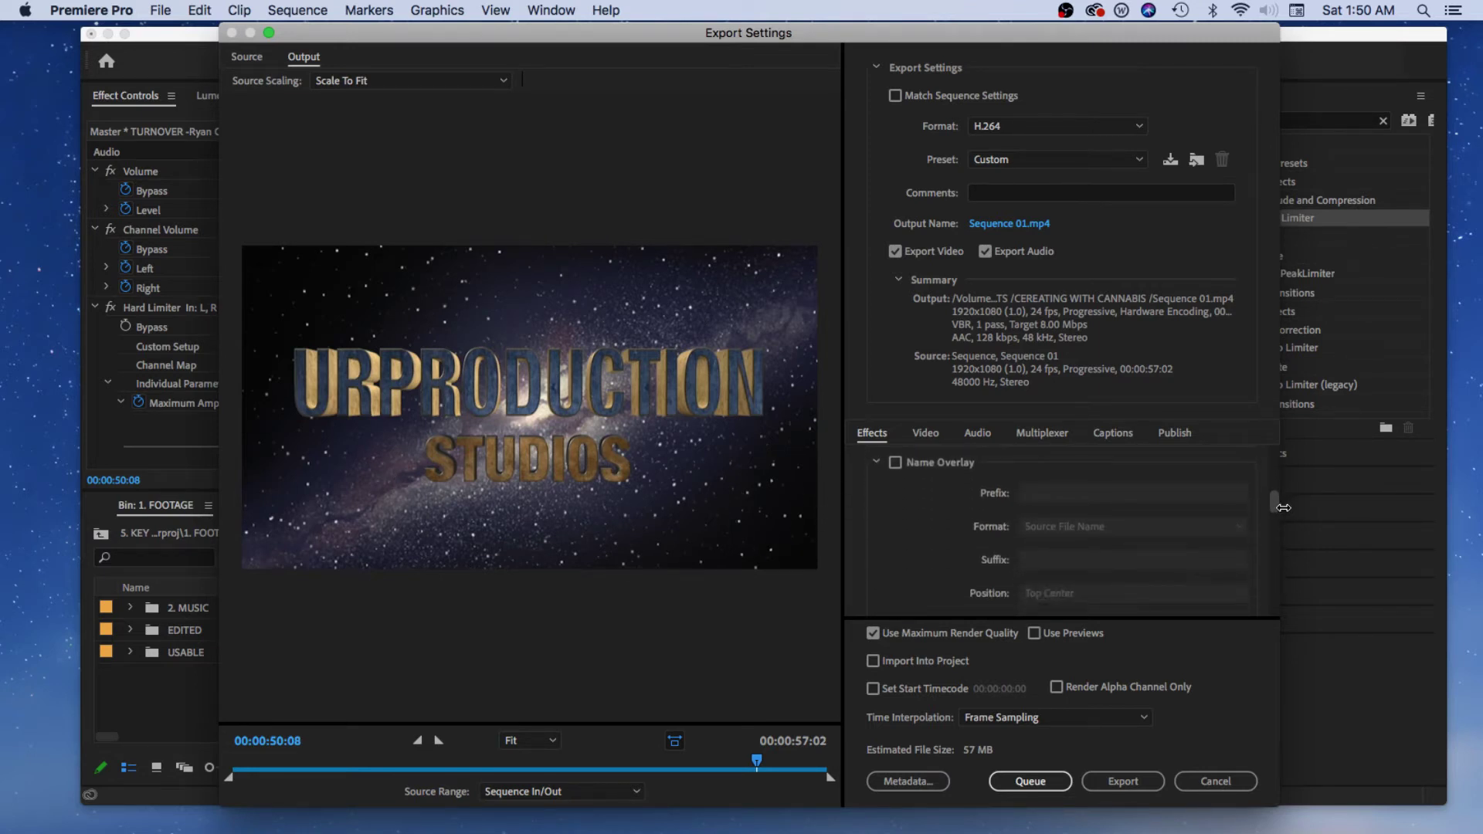
pyautogui.click(895, 463)
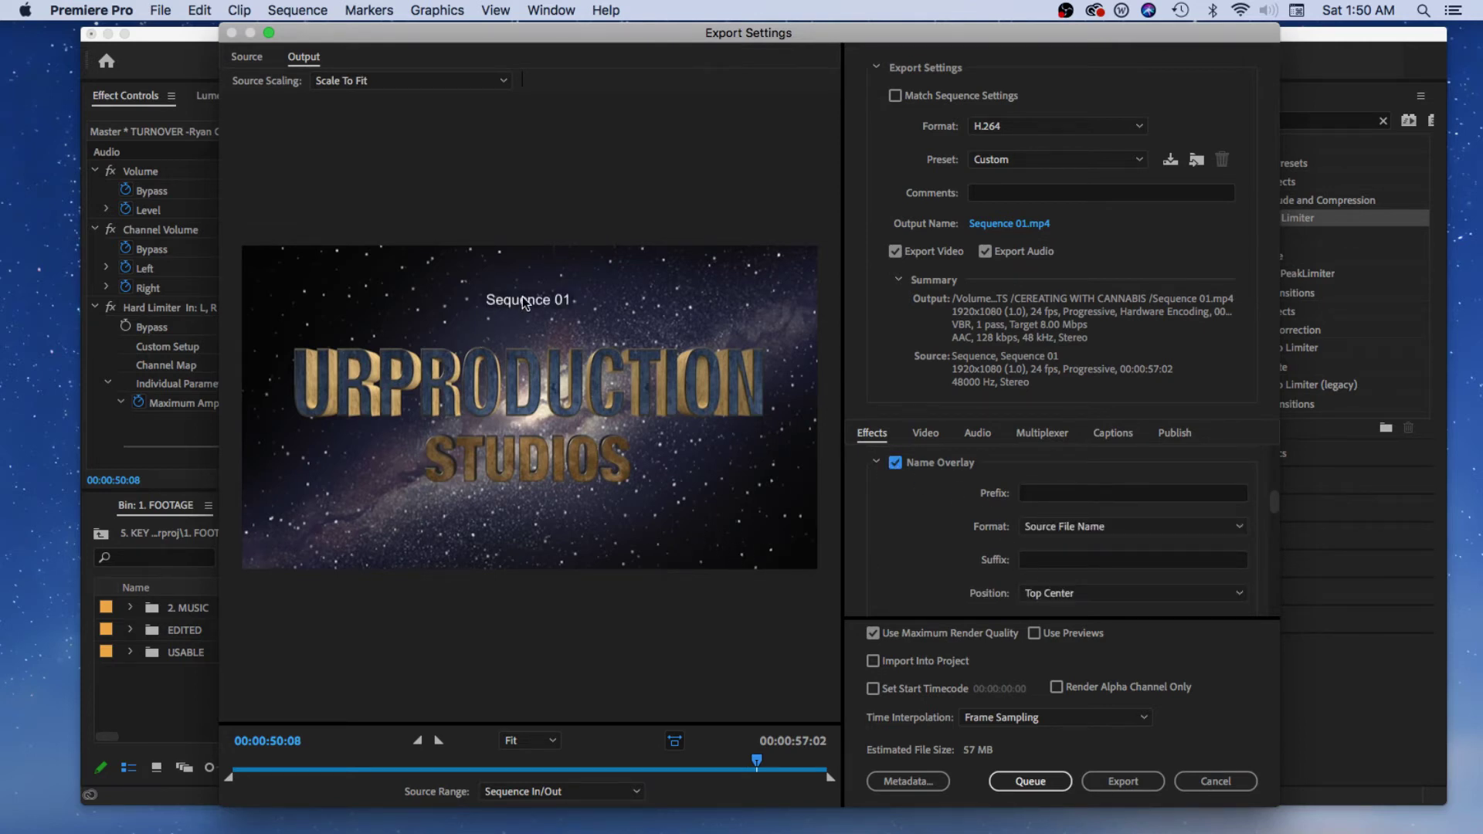
pyautogui.click(896, 462)
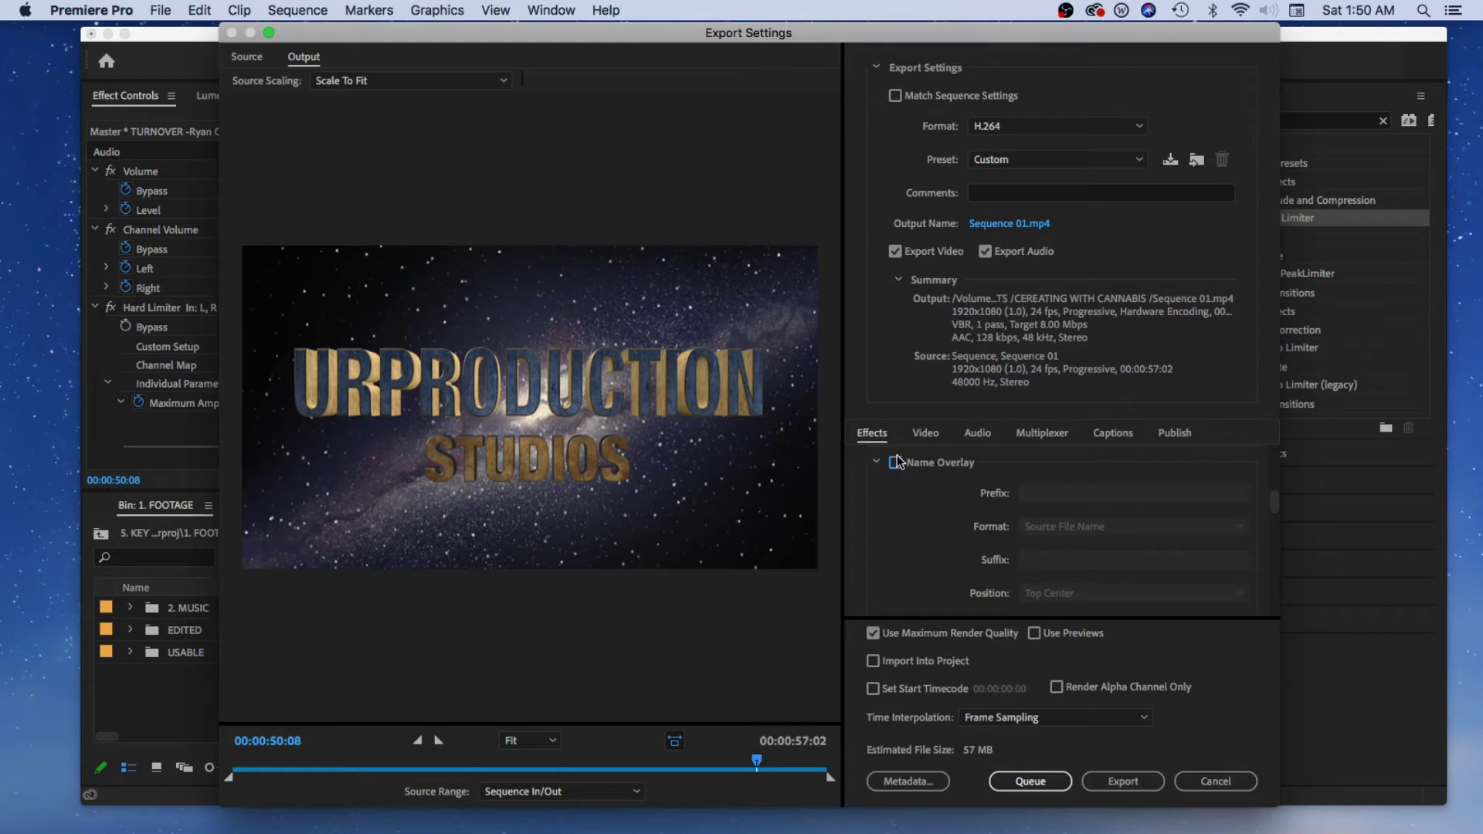
pyautogui.click(895, 463)
pyautogui.scroll(-2, 1076, 569)
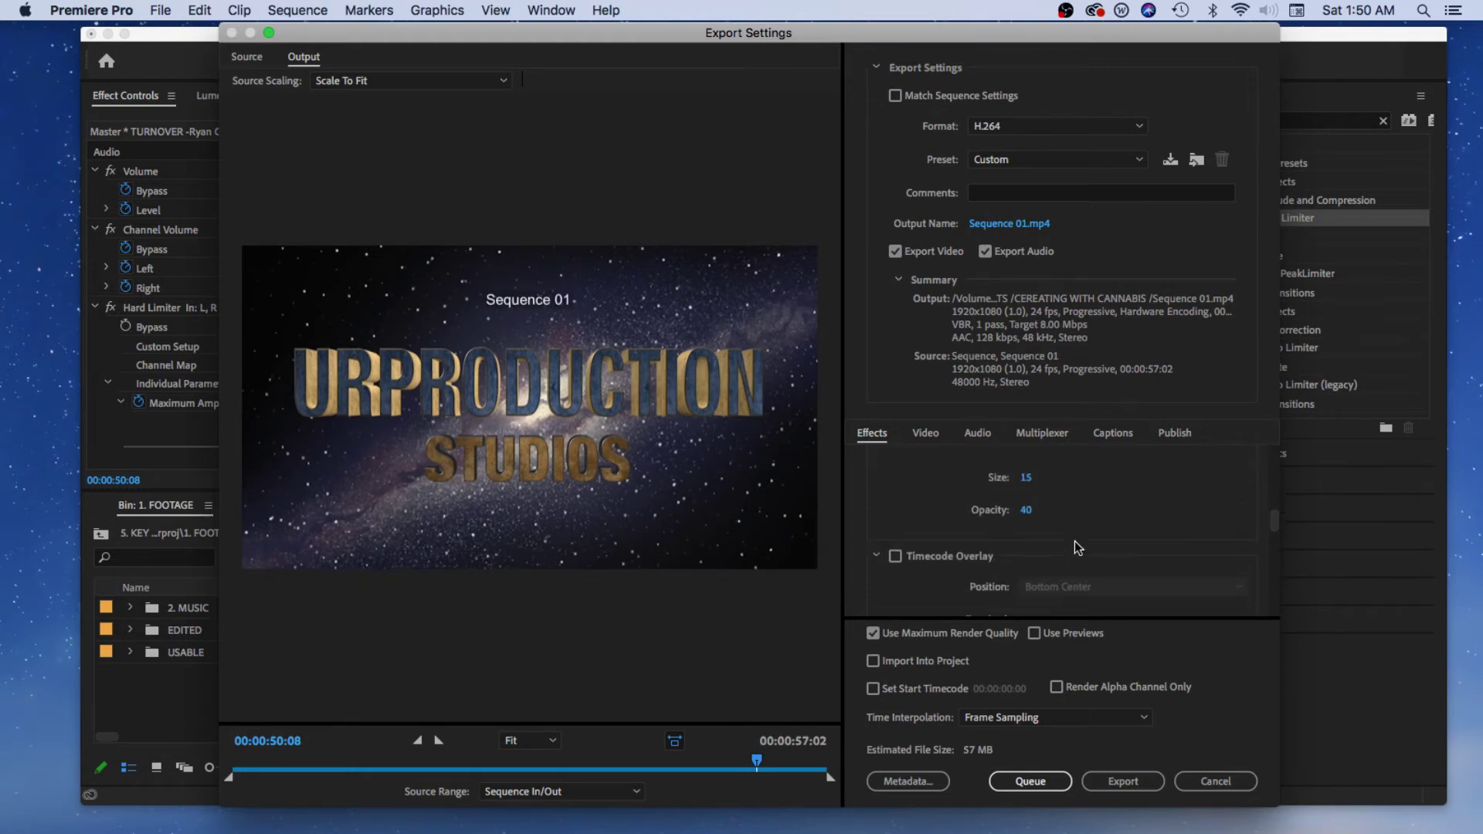
pyautogui.scroll(2, 1058, 513)
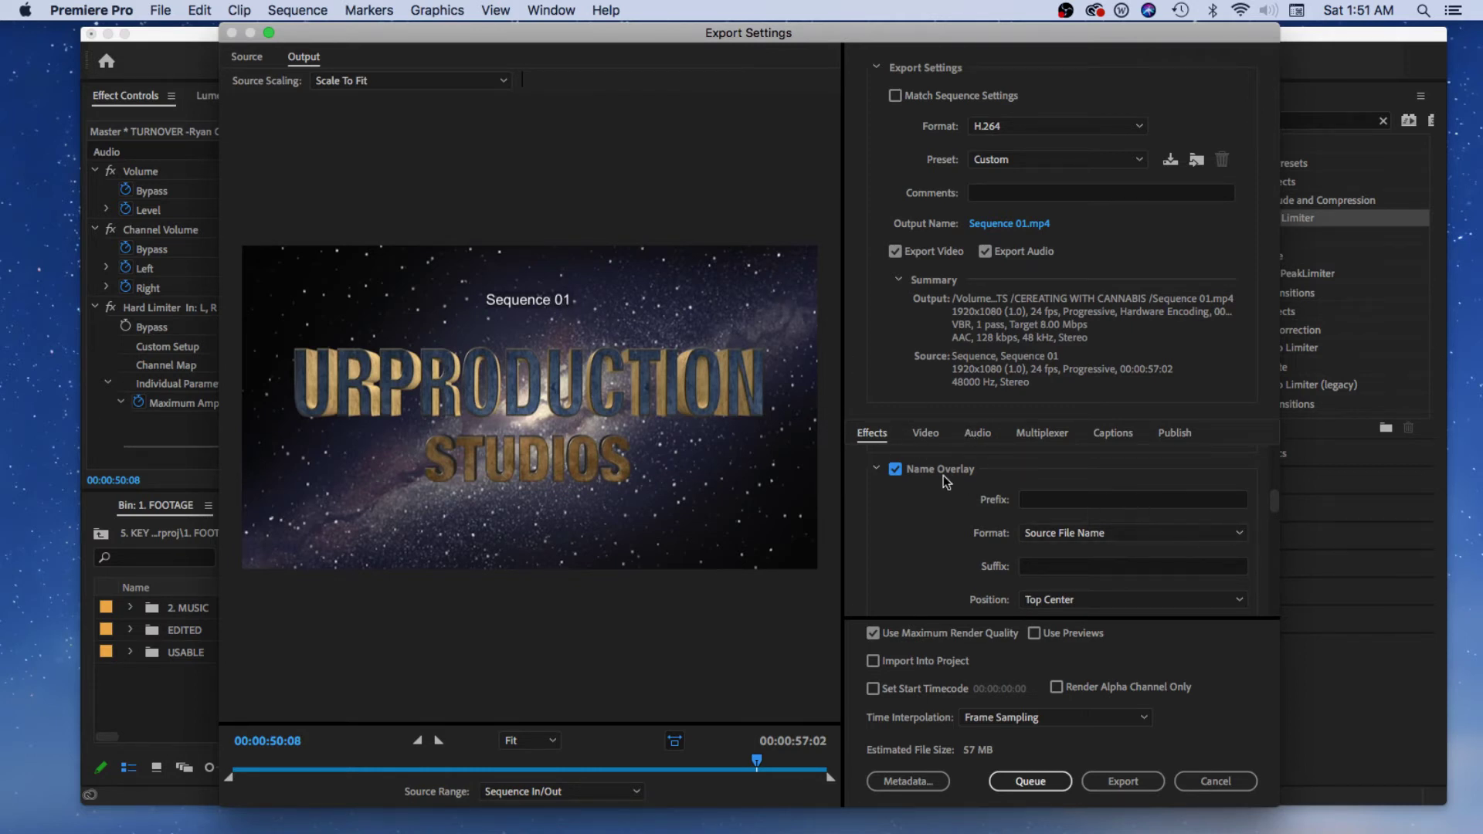
pyautogui.click(896, 470)
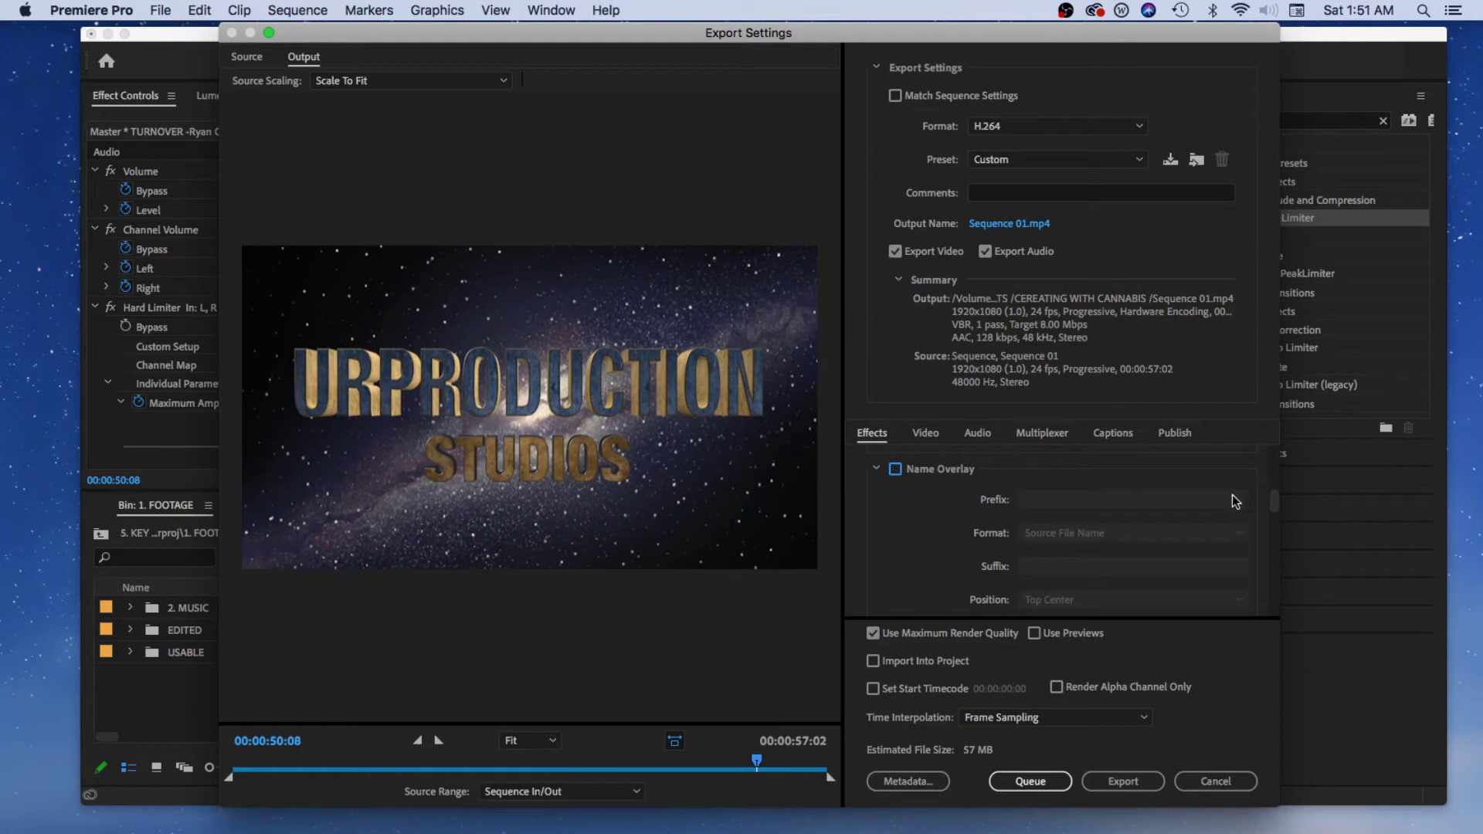
# Step: Enable the Timecode Overlay effect, preview it at 00:00:50:10, and disable it again
pyautogui.moveTo(1276, 508)
pyautogui.mouseDown()
pyautogui.moveTo(1287, 531)
pyautogui.moveTo(1260, 526)
pyautogui.mouseUp()
pyautogui.click(895, 473)
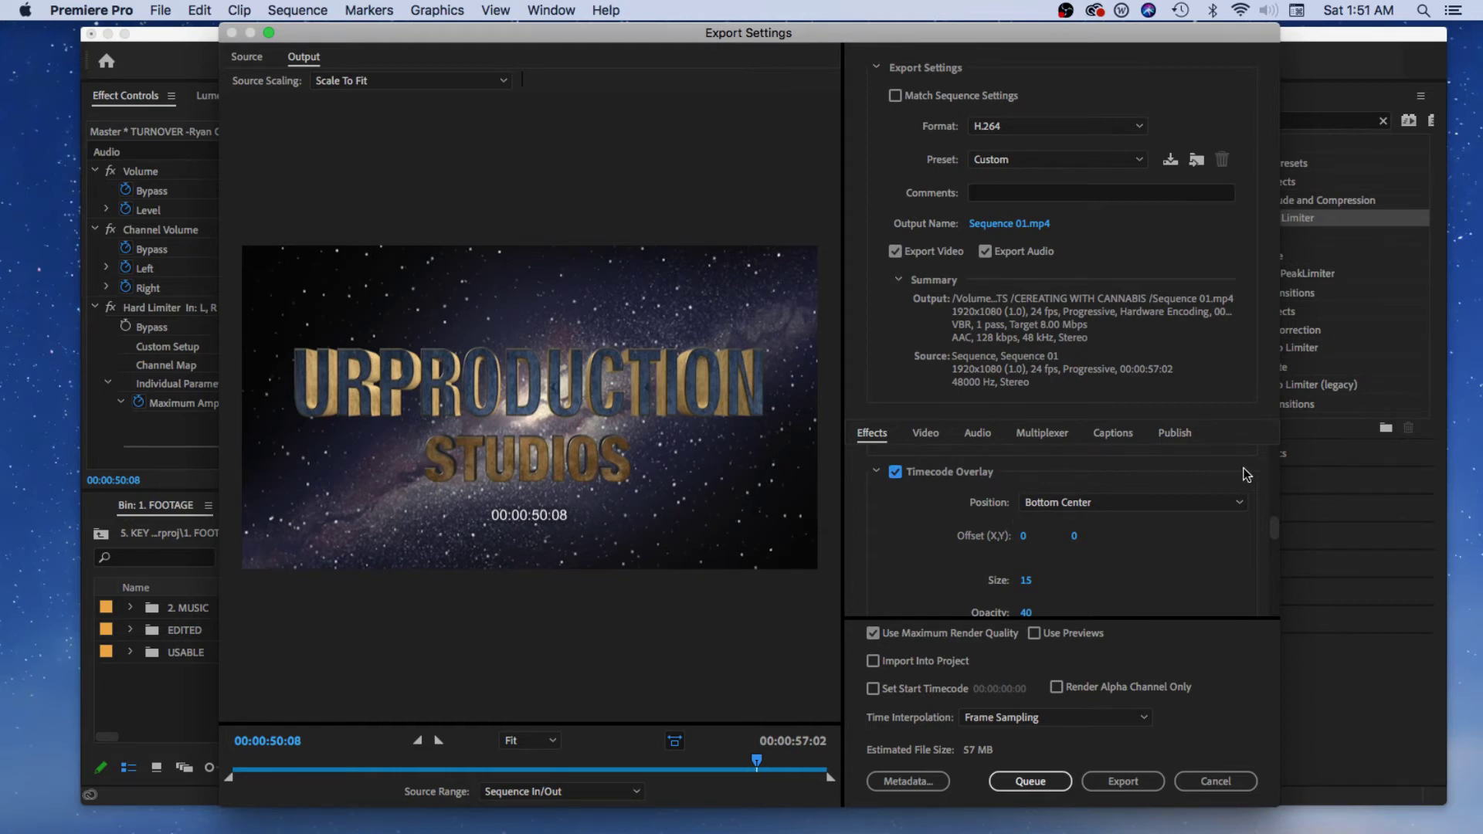
pyautogui.scroll(-1, 1273, 526)
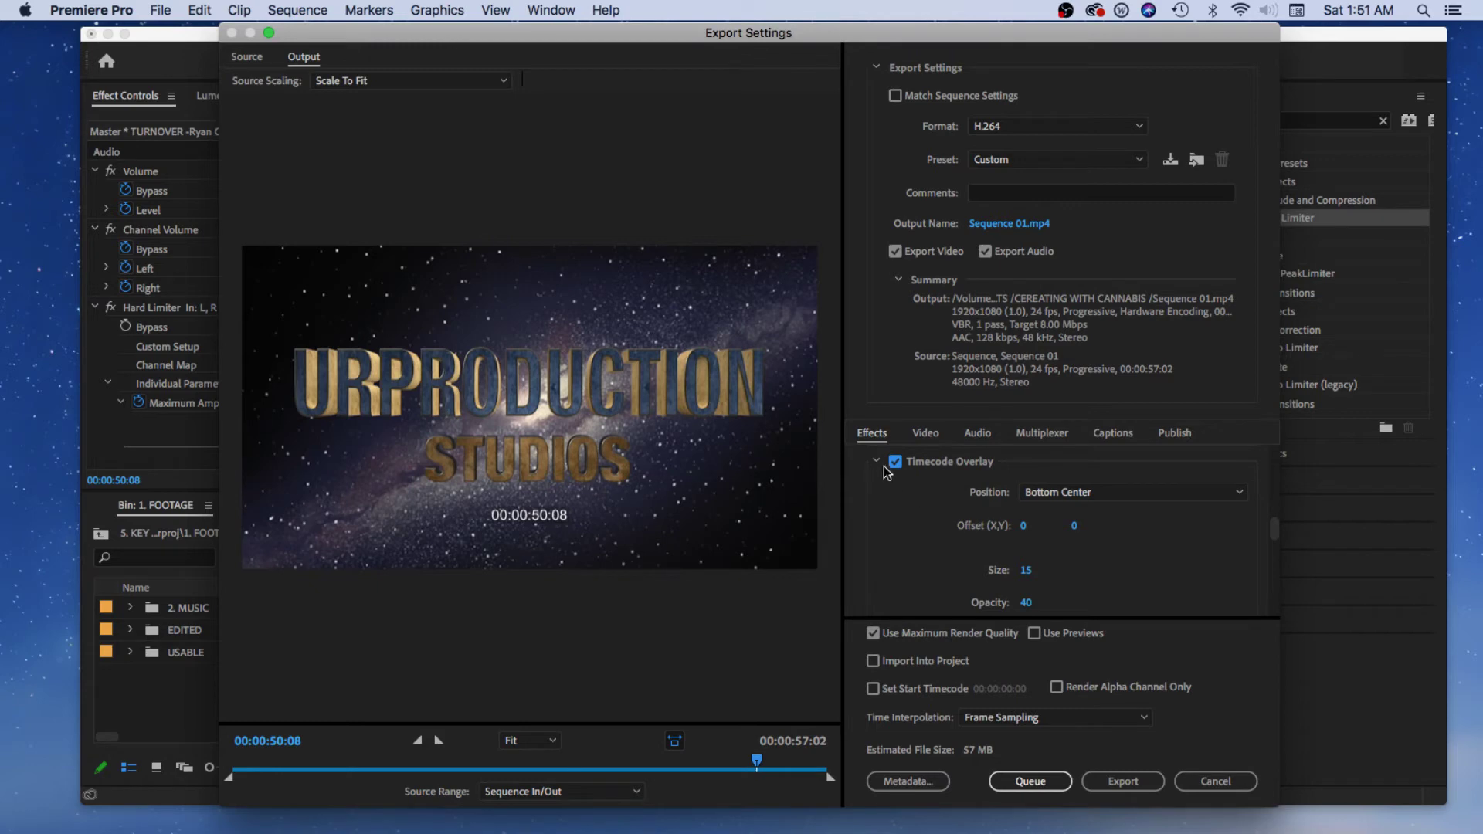
pyautogui.moveTo(757, 762)
pyautogui.mouseDown()
pyautogui.moveTo(629, 763)
pyautogui.moveTo(760, 753)
pyautogui.mouseUp()
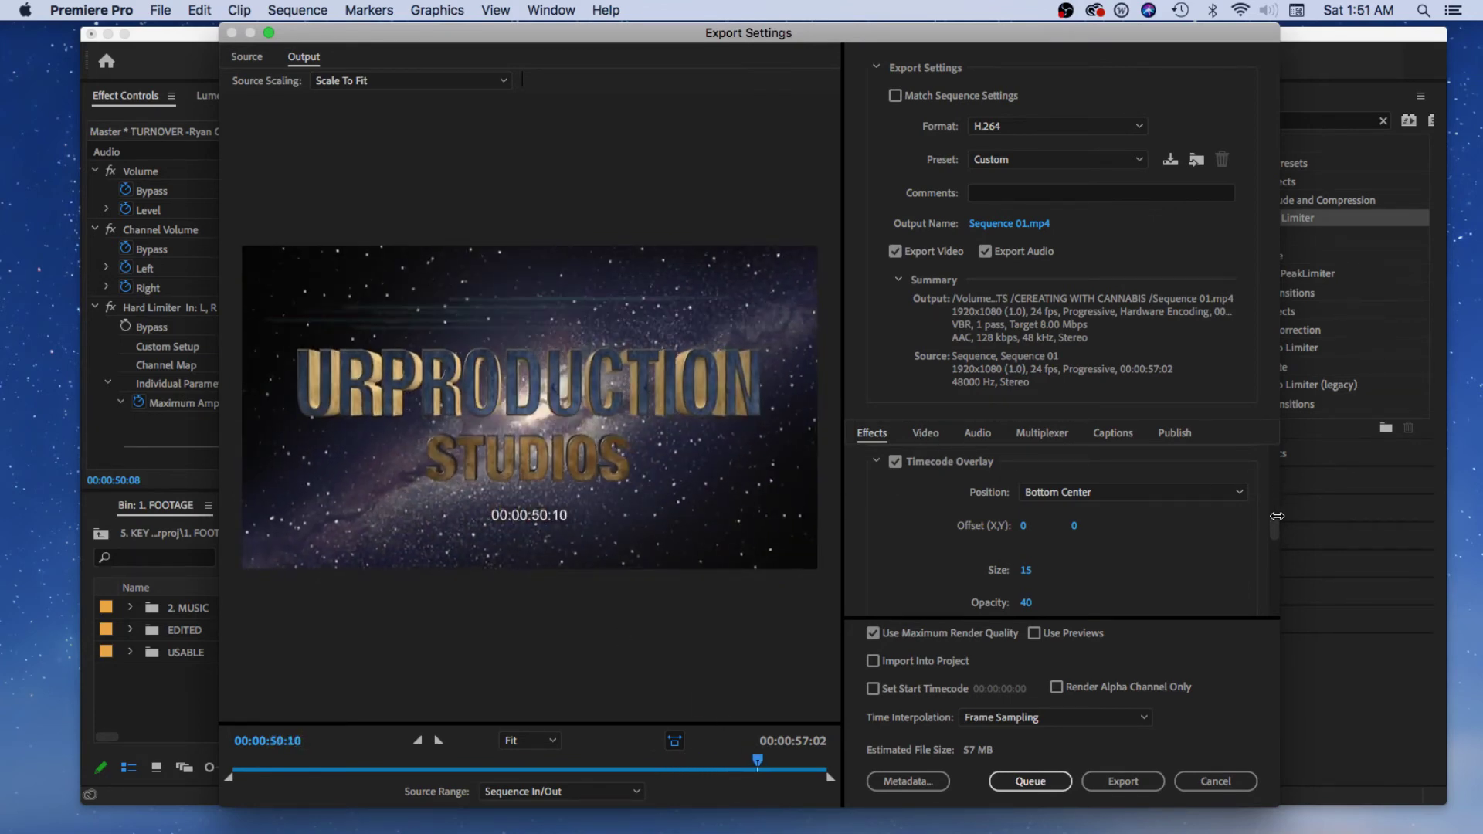
pyautogui.click(896, 462)
# Step: Enable the Time Tuner effect to view its duration options, and turn it off again
pyautogui.moveTo(1265, 525); pyautogui.dragTo(1278, 545)
pyautogui.click(897, 498)
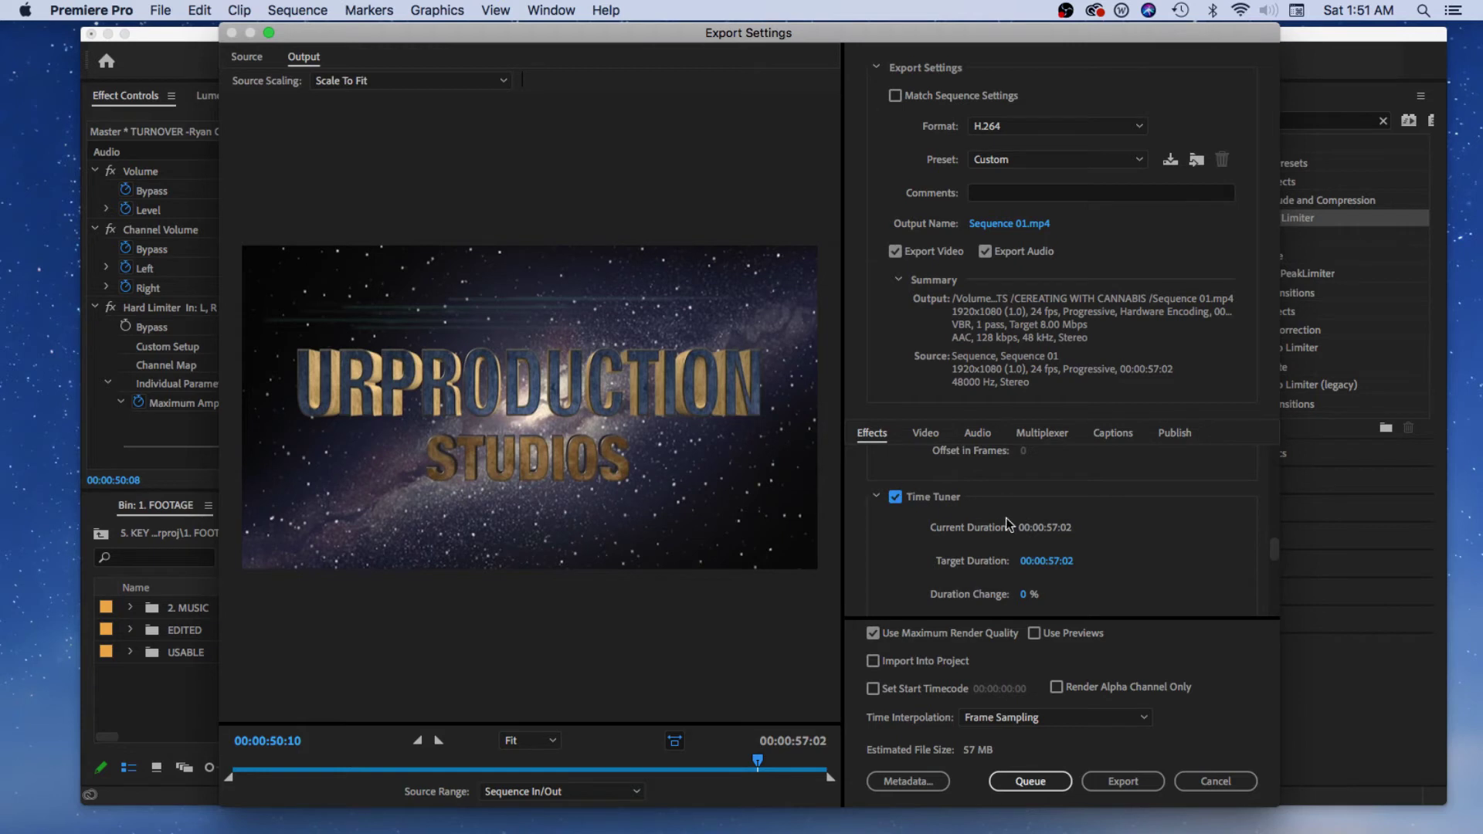
pyautogui.click(900, 498)
# Step: Examine the Video Limiter options, and switch Loudness Normalization on and off again to view its settings
pyautogui.moveTo(1273, 552); pyautogui.dragTo(1277, 572)
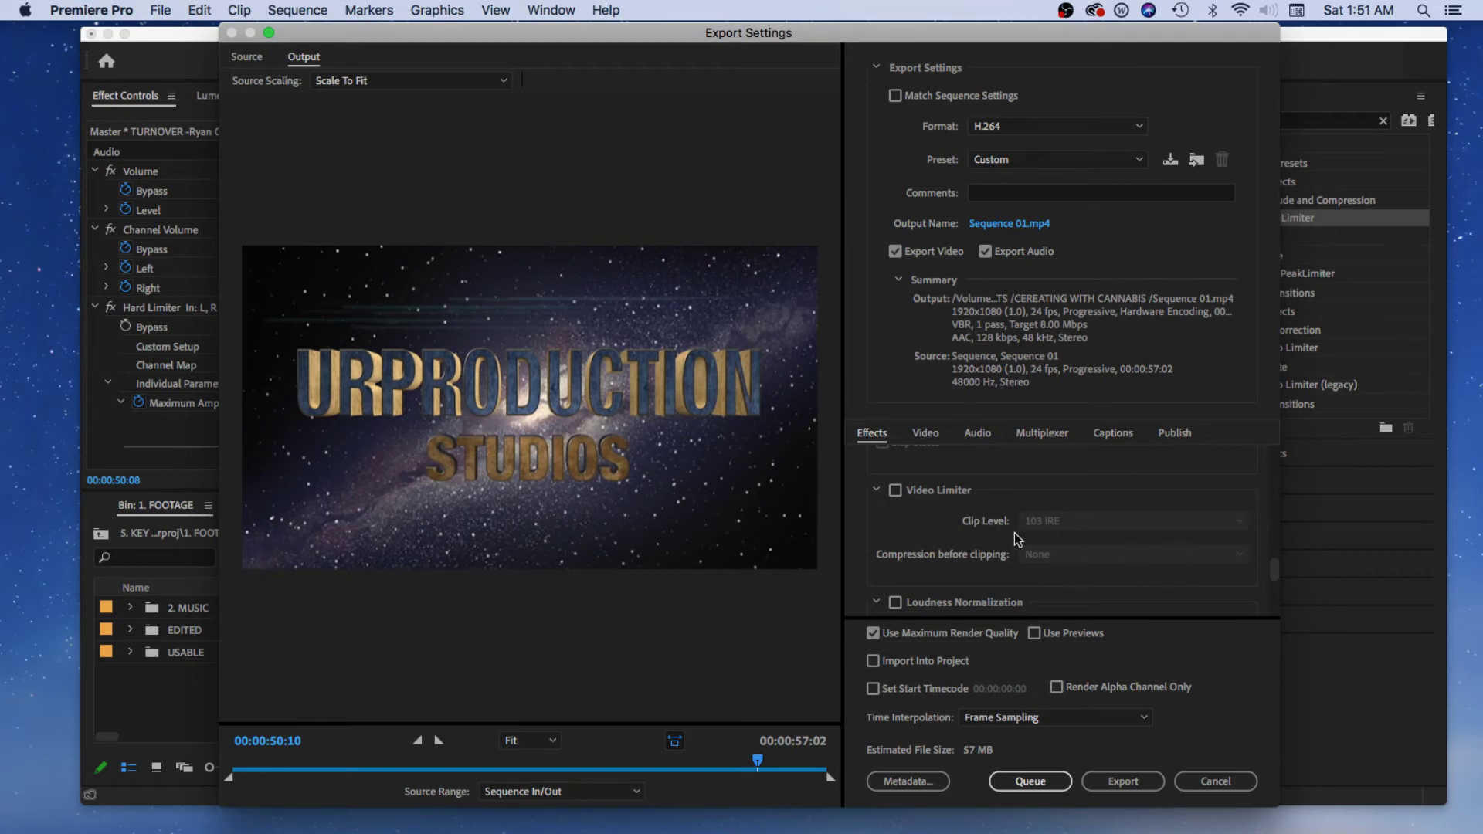
pyautogui.moveTo(1275, 567); pyautogui.dragTo(1273, 584)
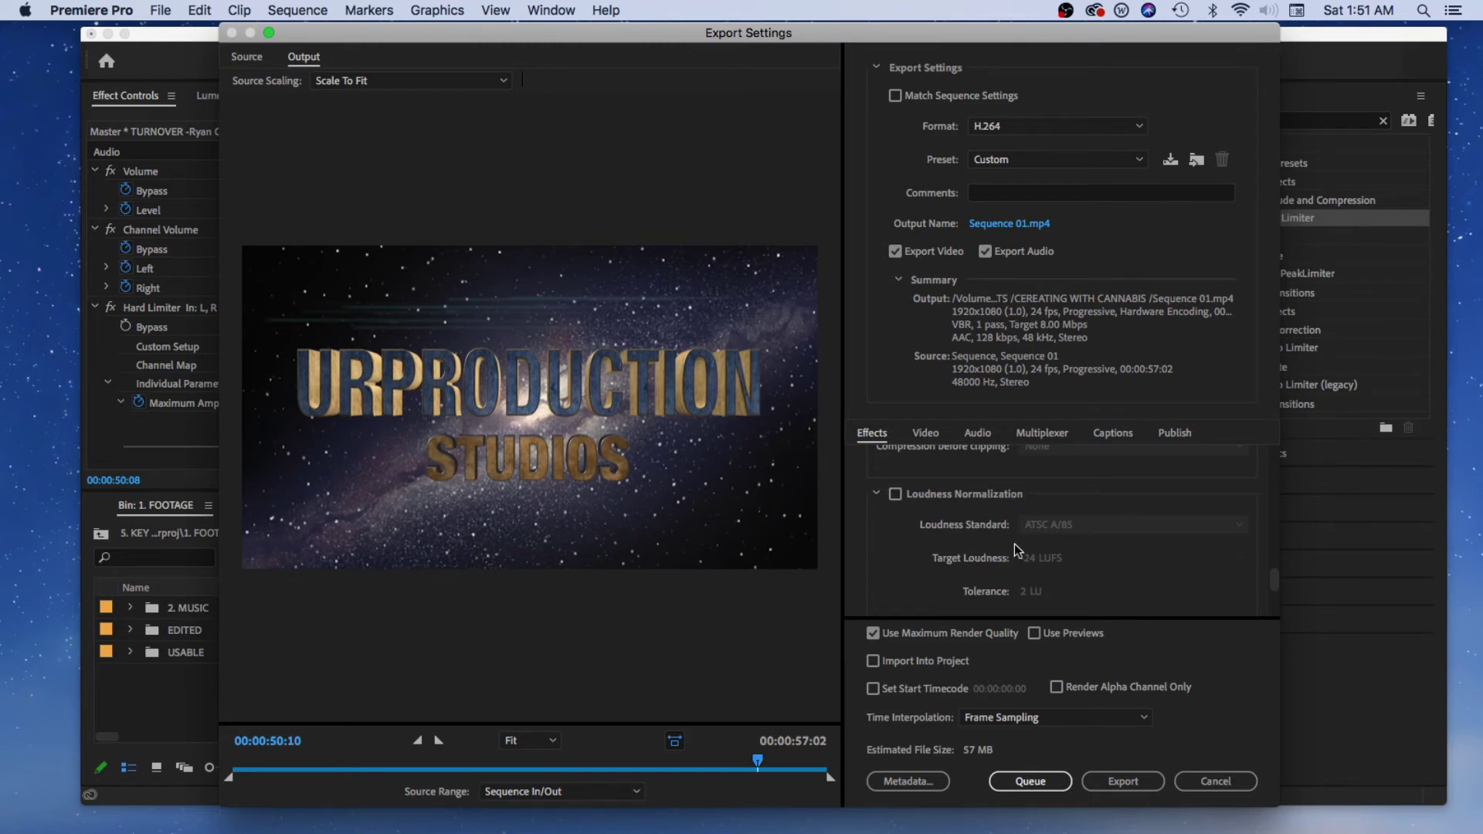
pyautogui.click(895, 496)
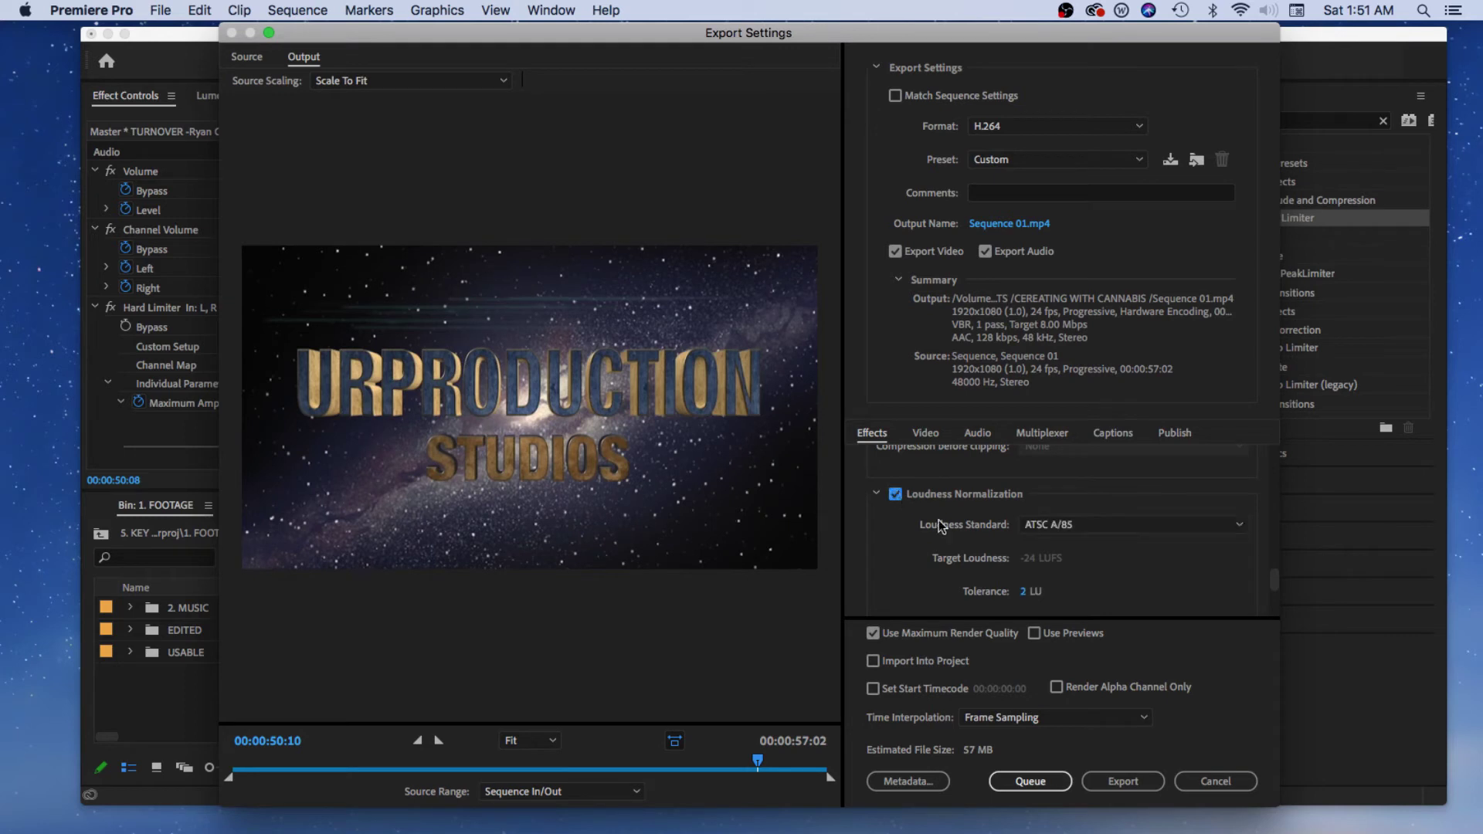
pyautogui.click(896, 495)
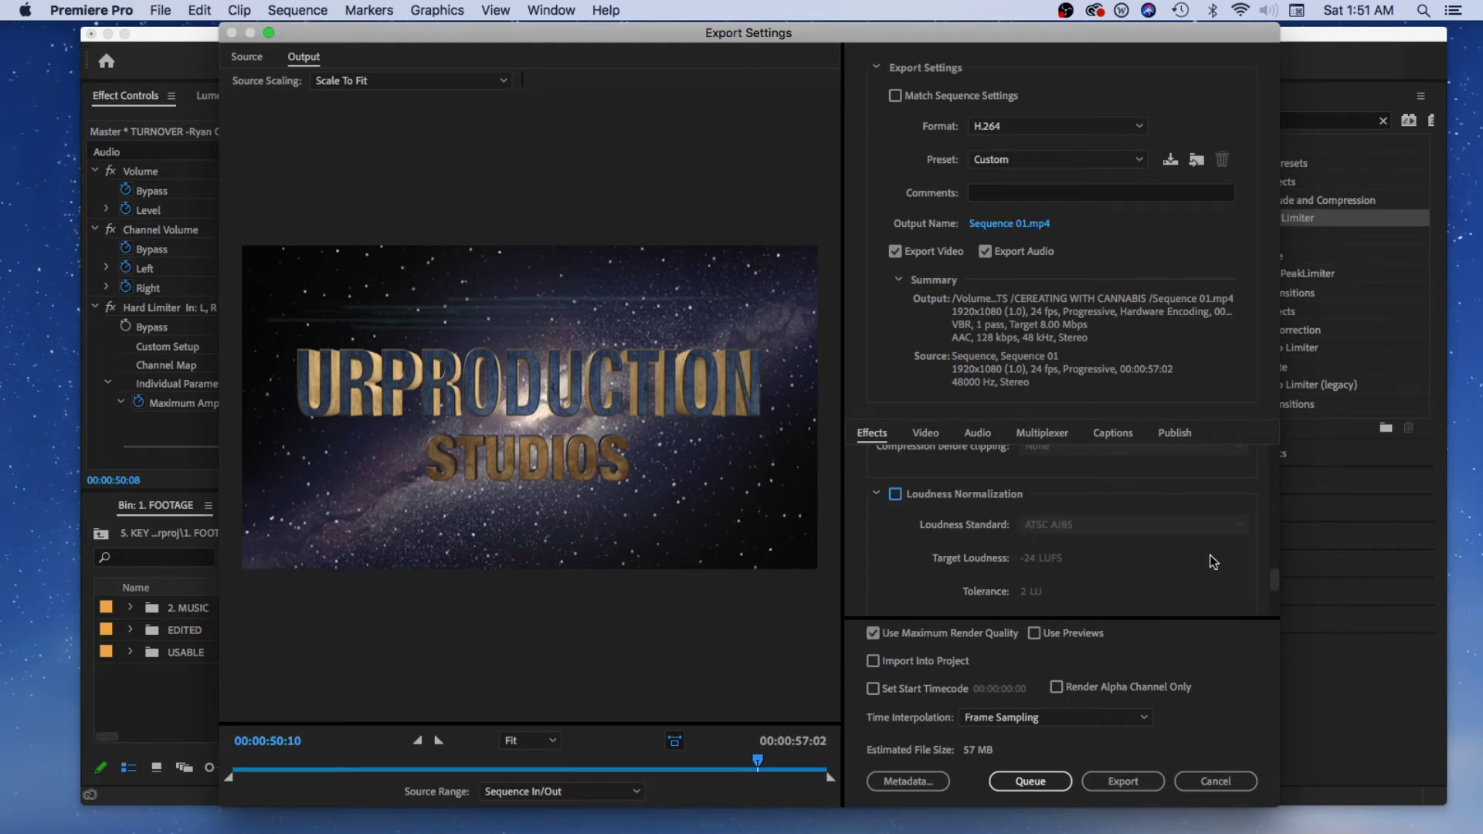
pyautogui.moveTo(1275, 583); pyautogui.dragTo(1282, 596)
pyautogui.scroll(-10, 1281, 596)
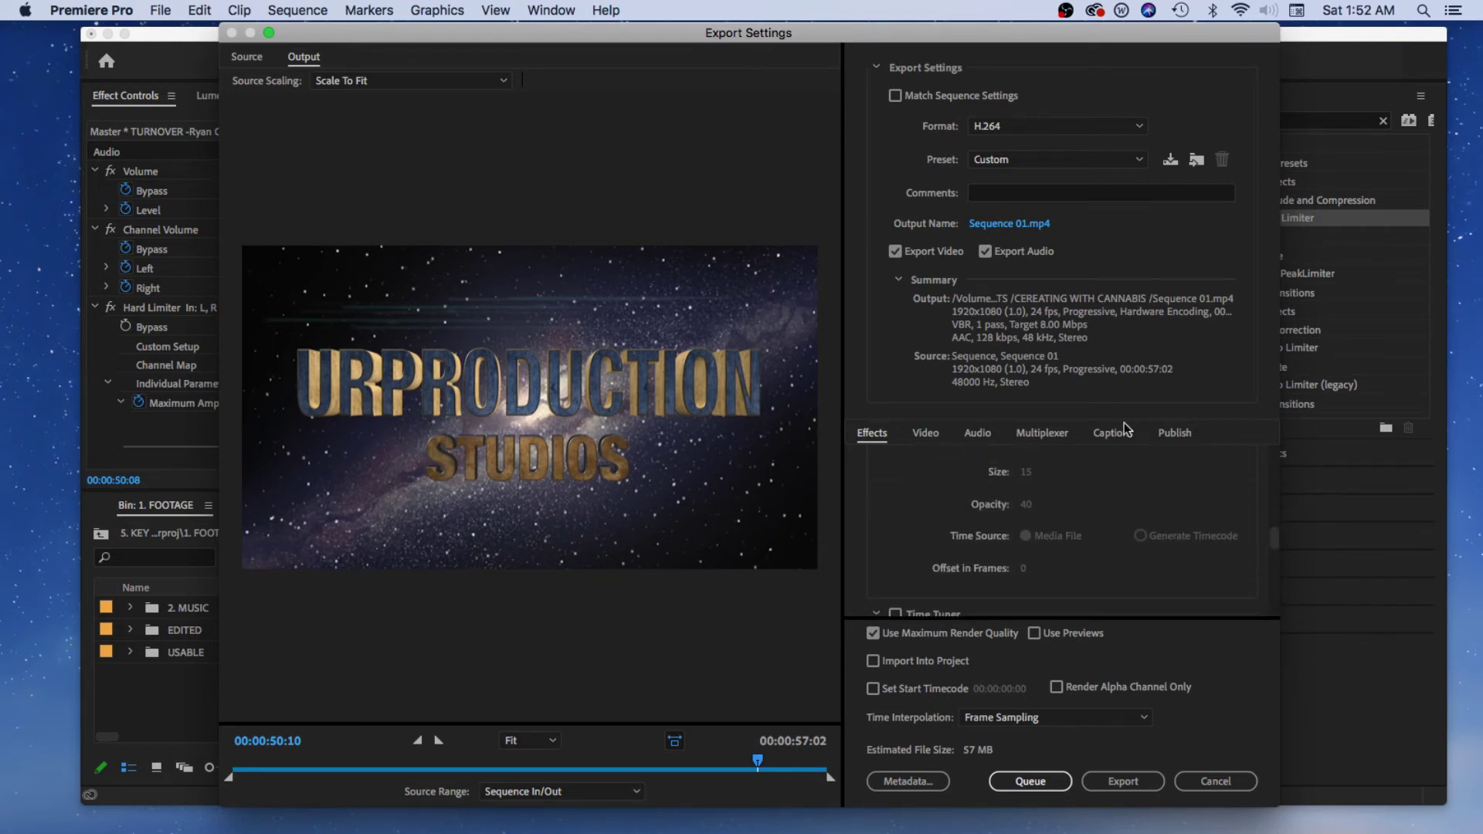
pyautogui.moveTo(1274, 537); pyautogui.dragTo(1273, 457)
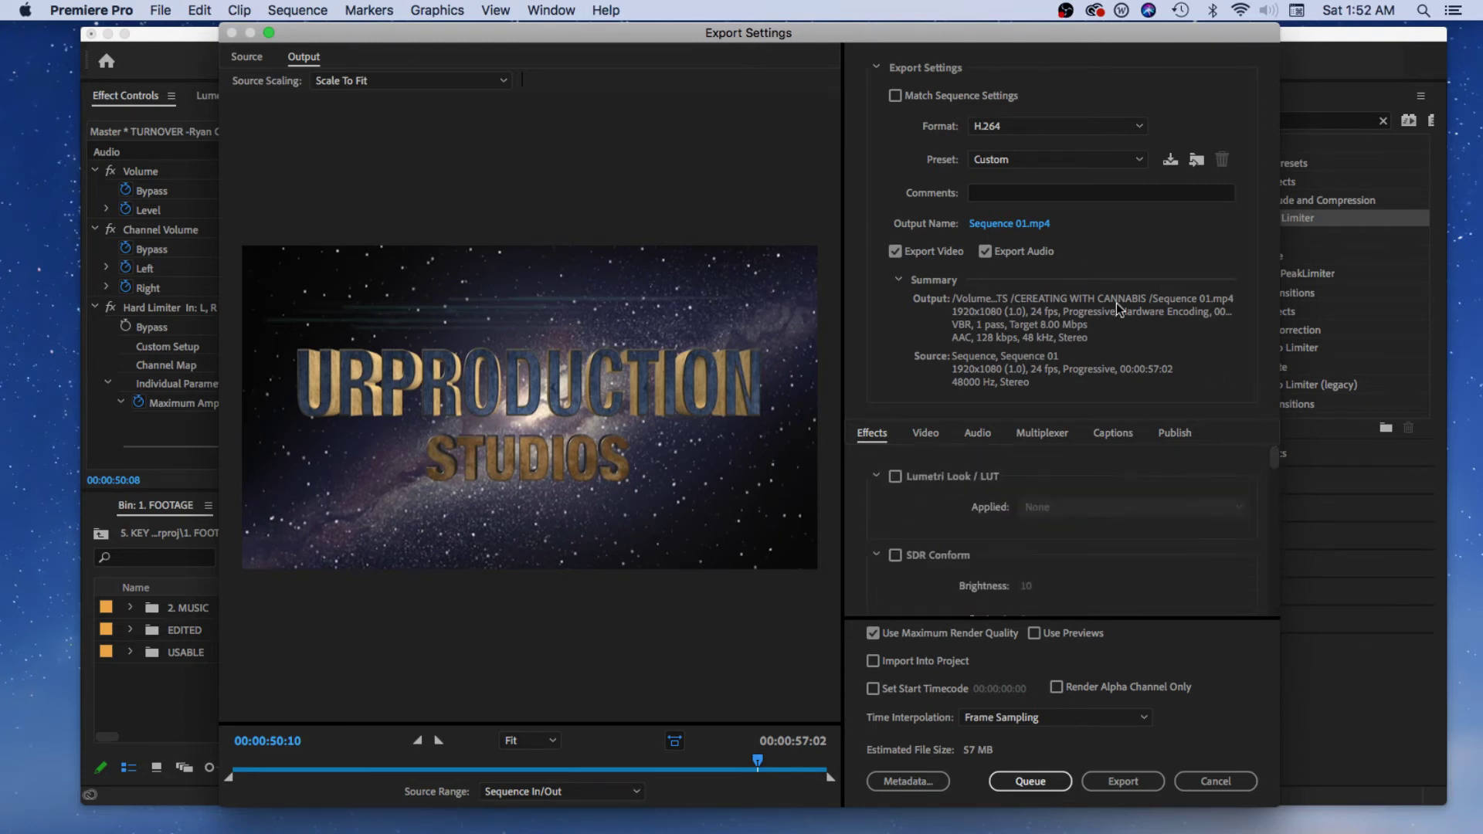
# Step: Apply the Facebook 1080p Full HD preset and send the export to the encoding queue
pyautogui.click(1004, 155)
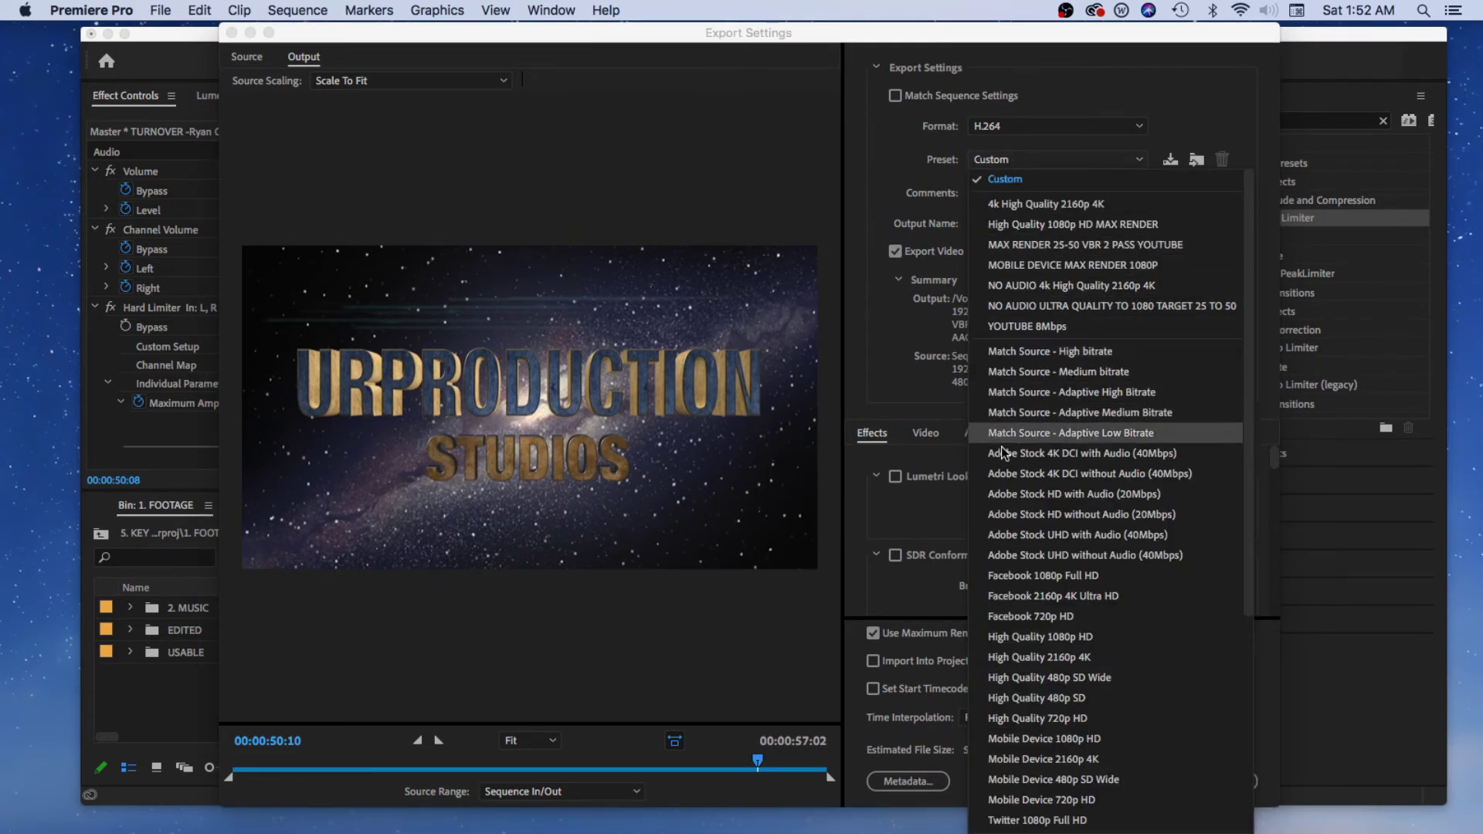
pyautogui.click(1055, 577)
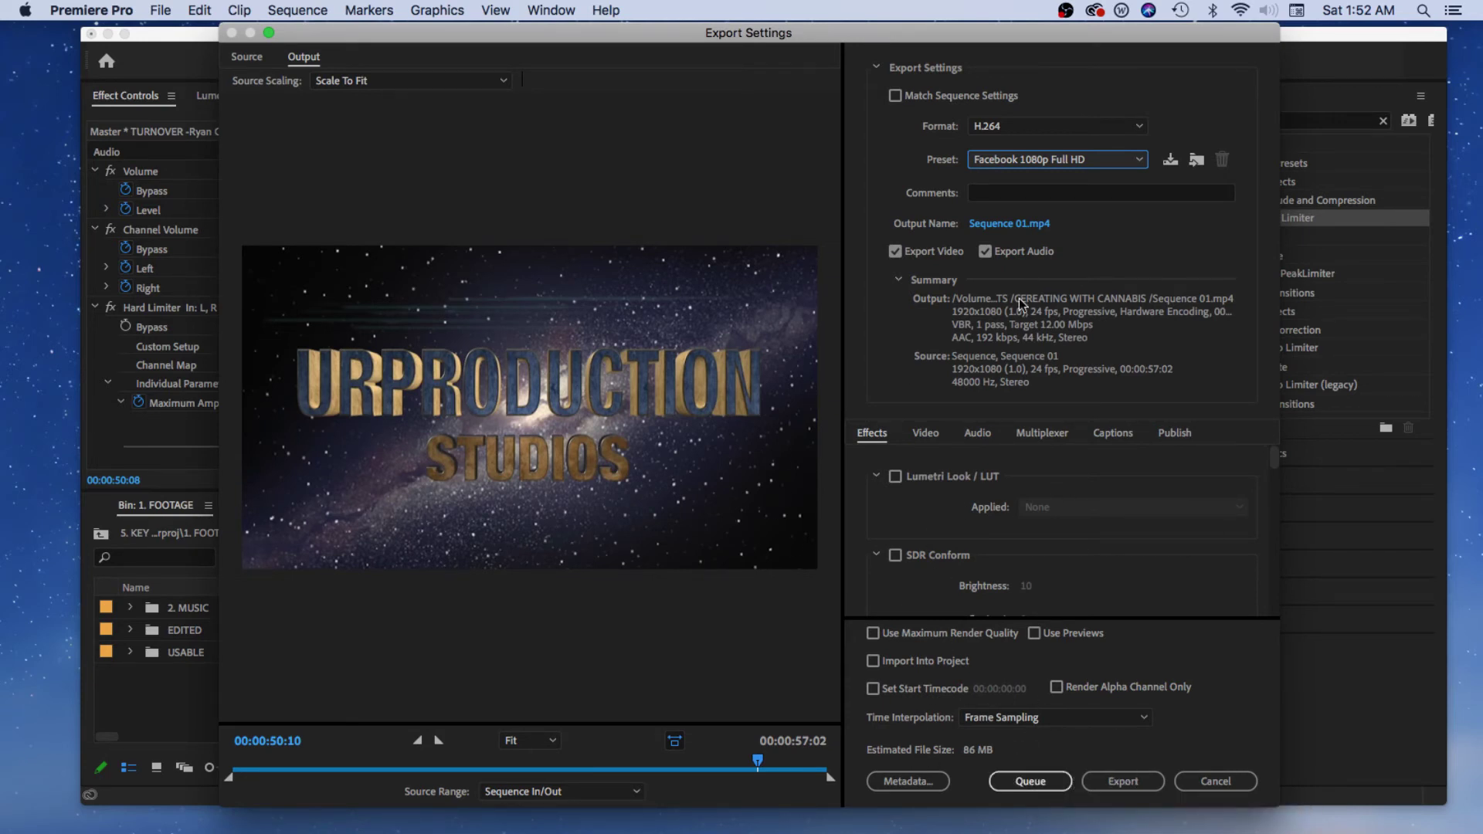
pyautogui.click(1030, 779)
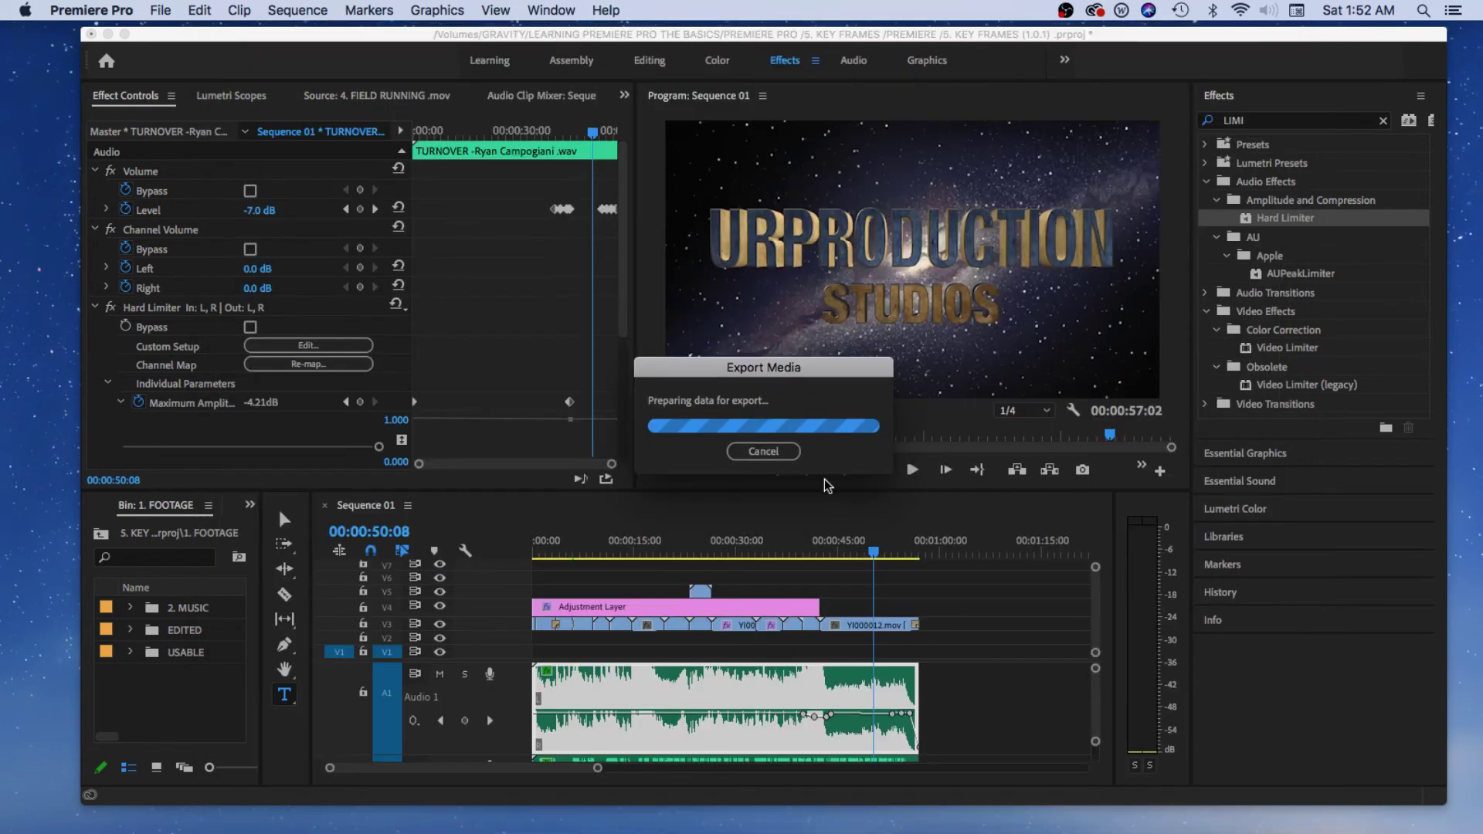
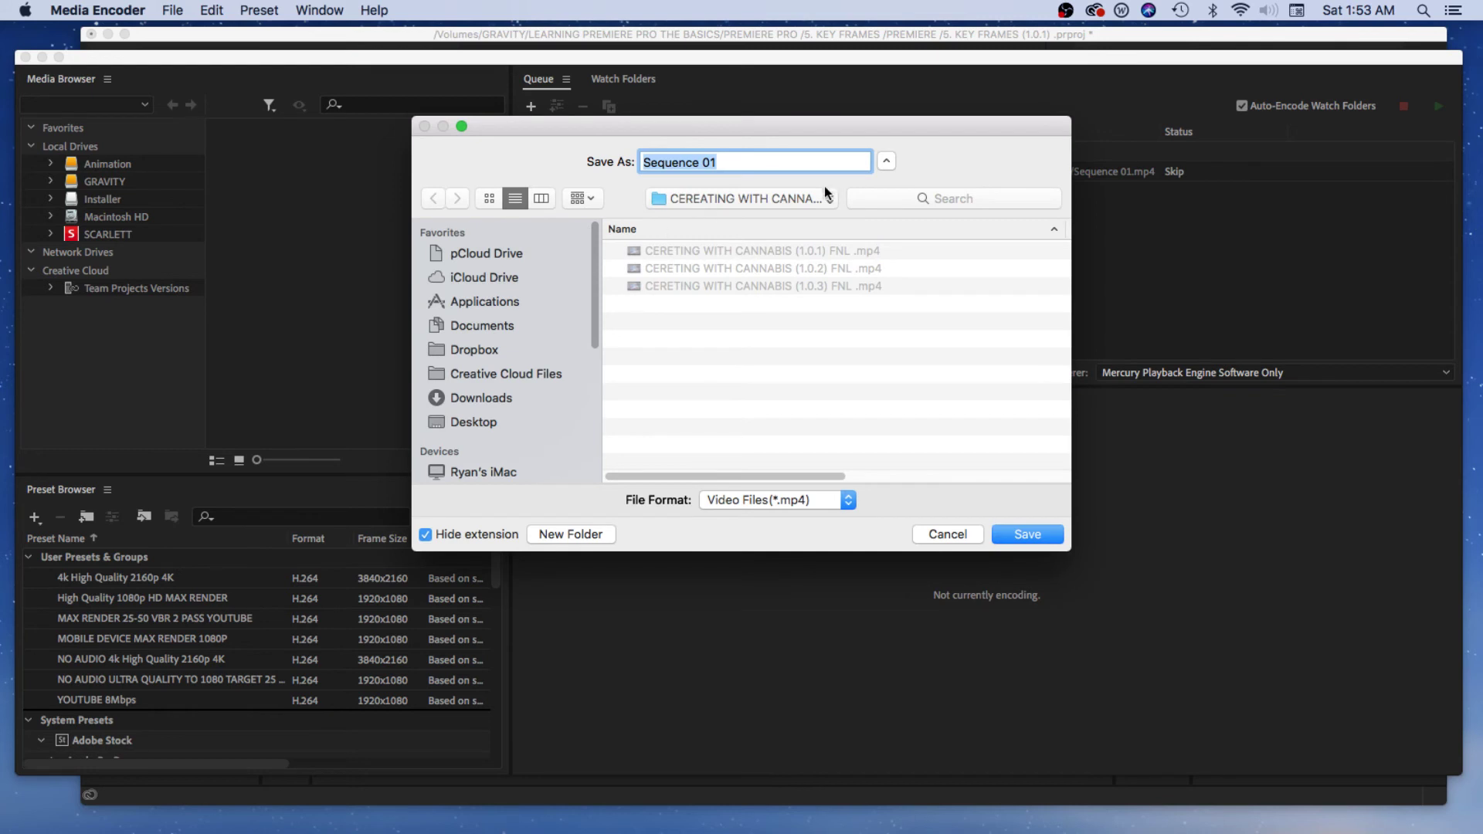
# Step: Create an EXPORTS folder inside LEARNING PREMIERE PRO THE BASICS on the GRAVITY drive as the queued export's destination
pyautogui.click(800, 197)
pyautogui.click(664, 252)
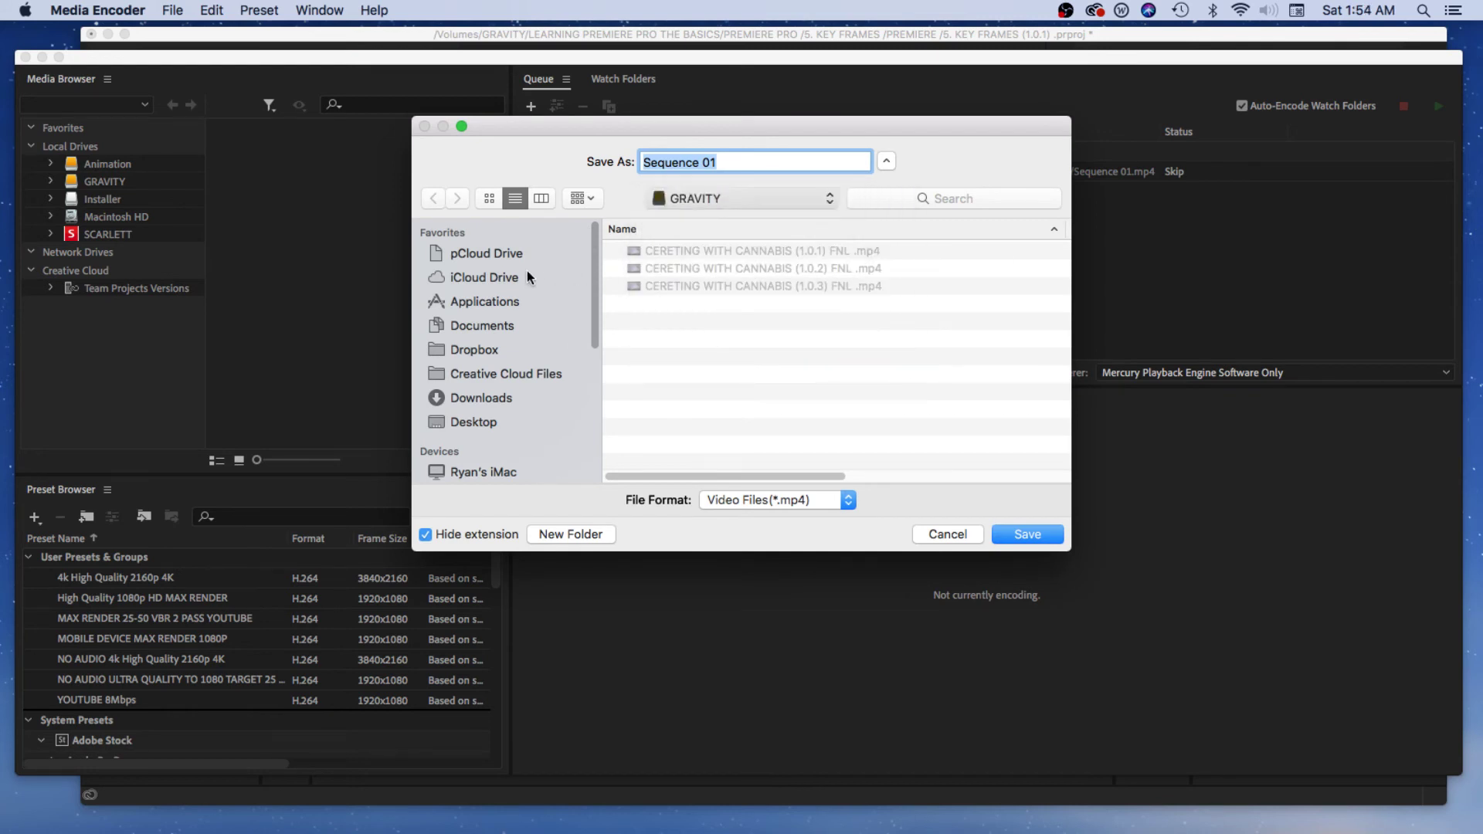
pyautogui.moveTo(1063, 260); pyautogui.dragTo(1066, 360)
pyautogui.doubleClick(695, 251)
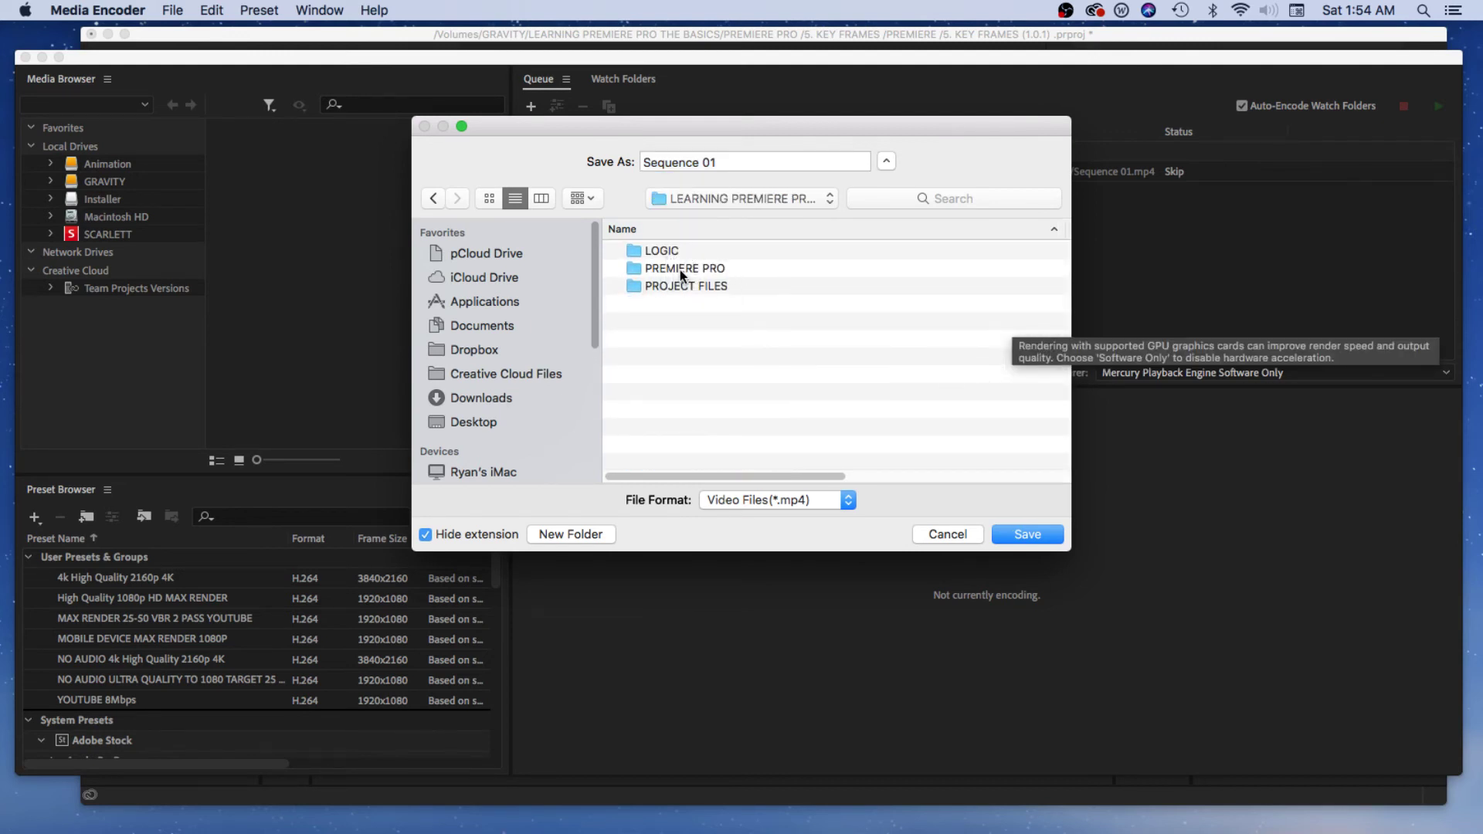
pyautogui.doubleClick(680, 268)
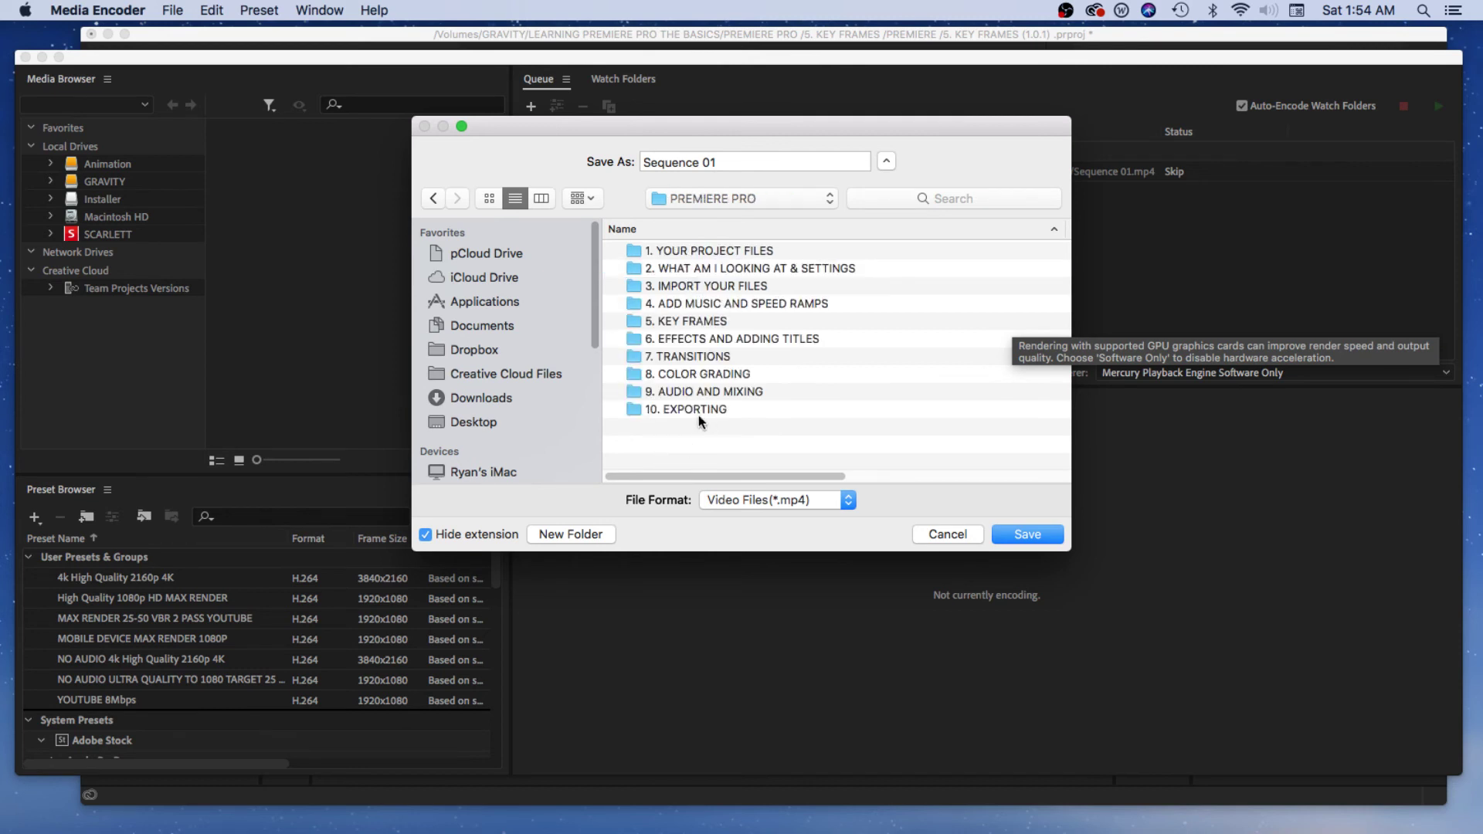
pyautogui.click(433, 198)
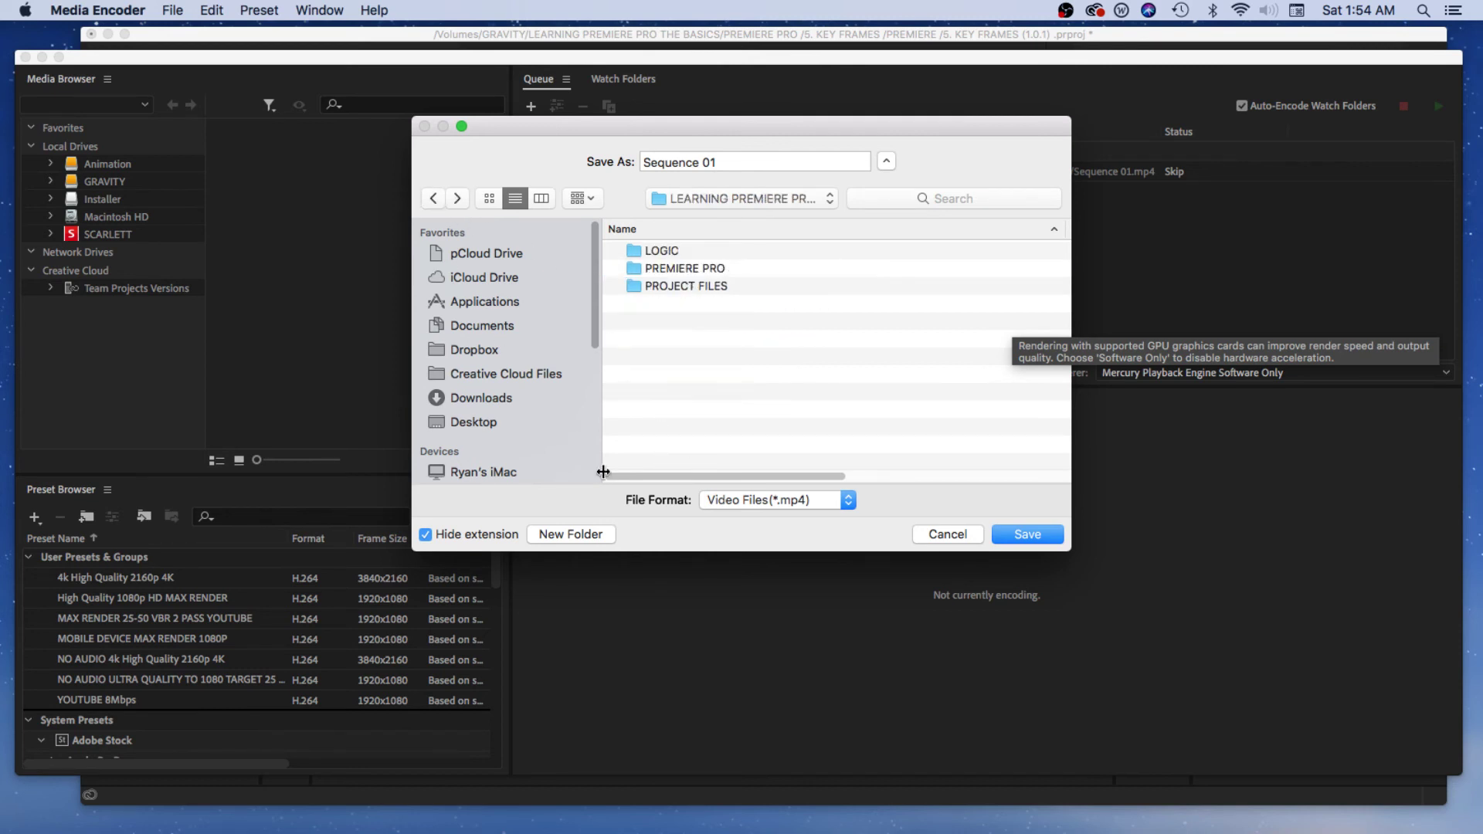
pyautogui.click(591, 533)
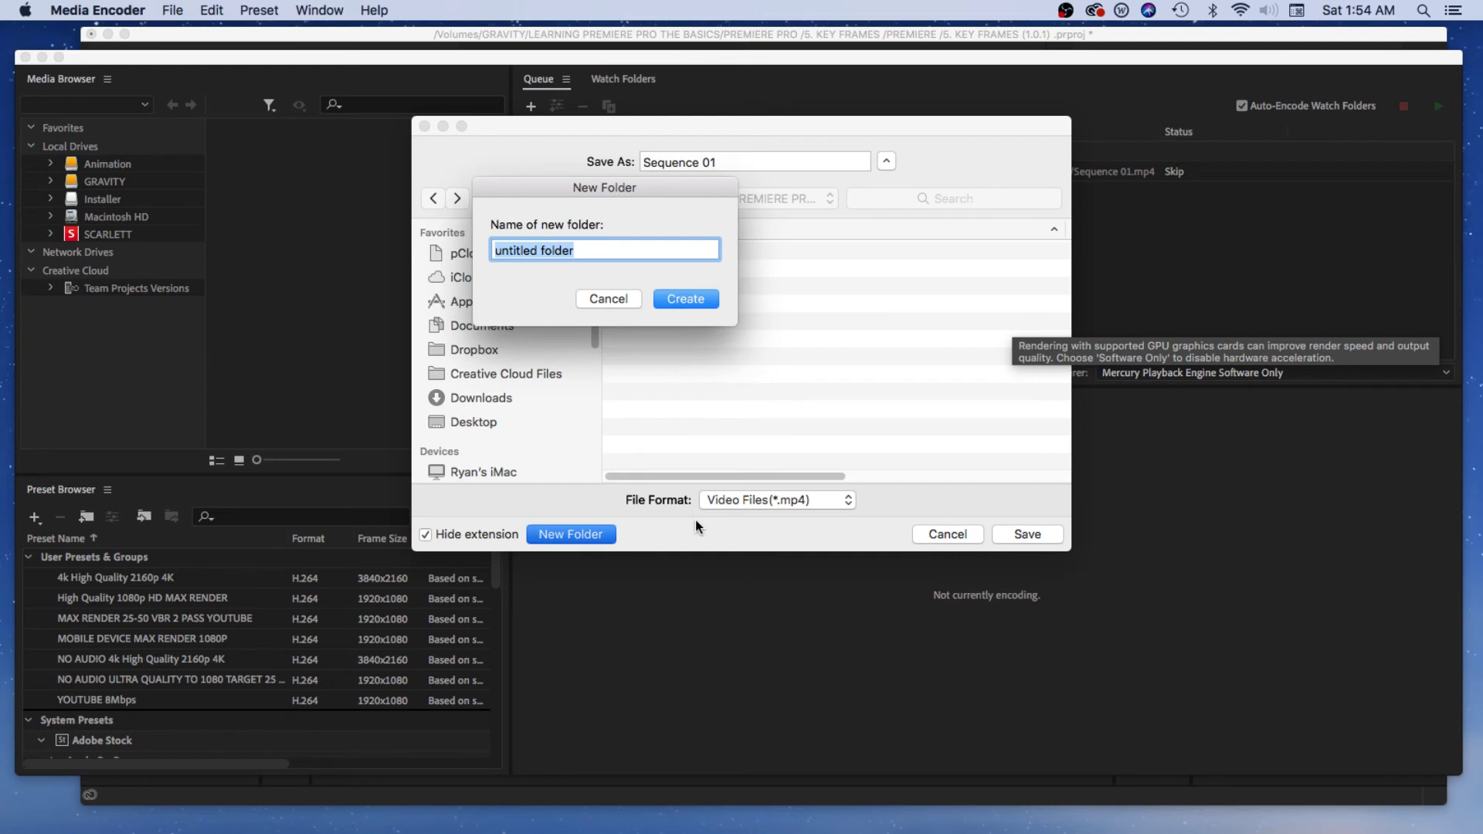
pyautogui.write('EXPORTS')
pyautogui.press('Return')
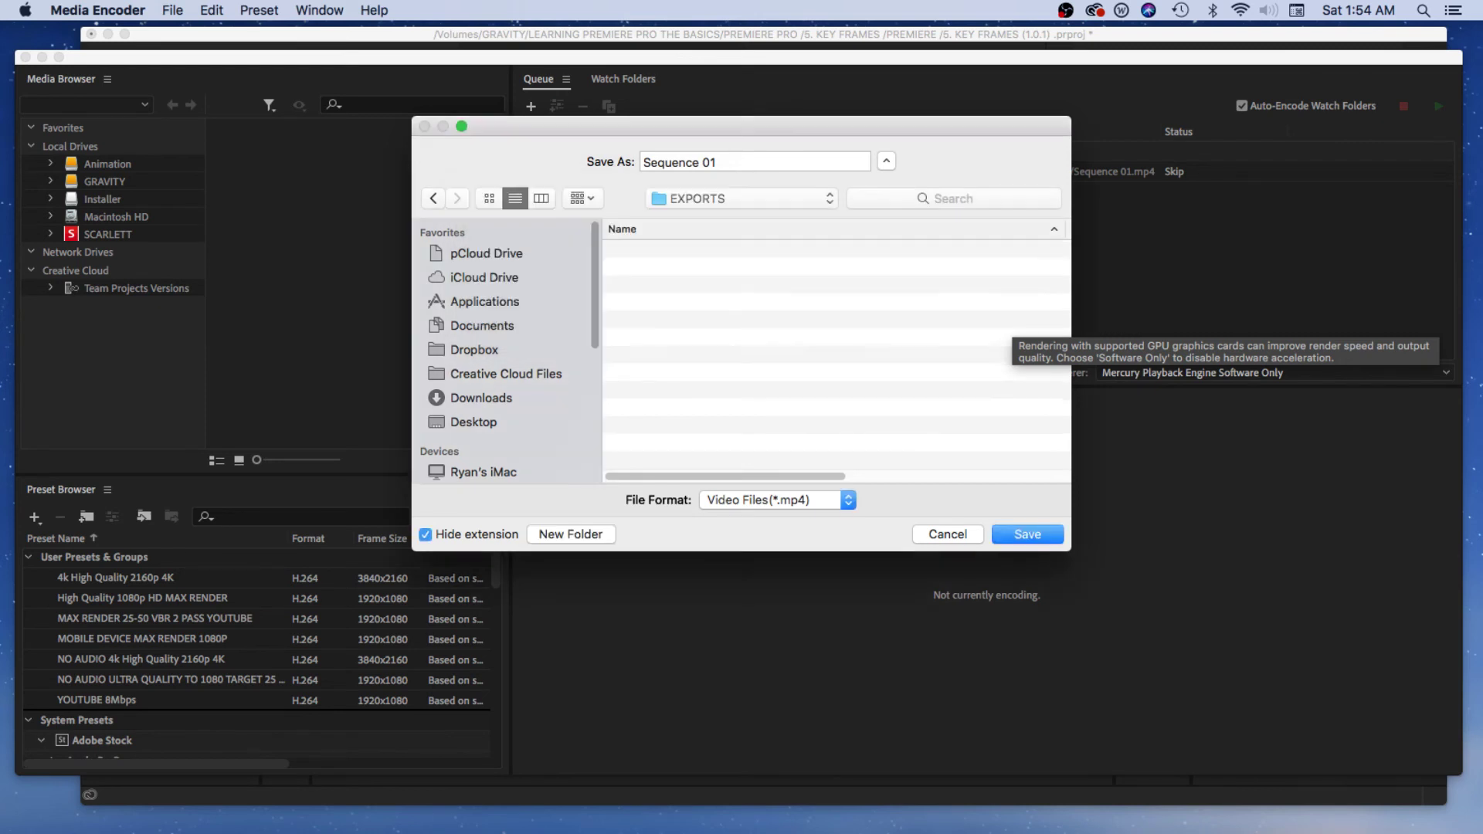
# Step: Name the queued output file ALL IN ONE (1.0.6)FNL and save it in the EXPORTS folder
pyautogui.click(737, 158)
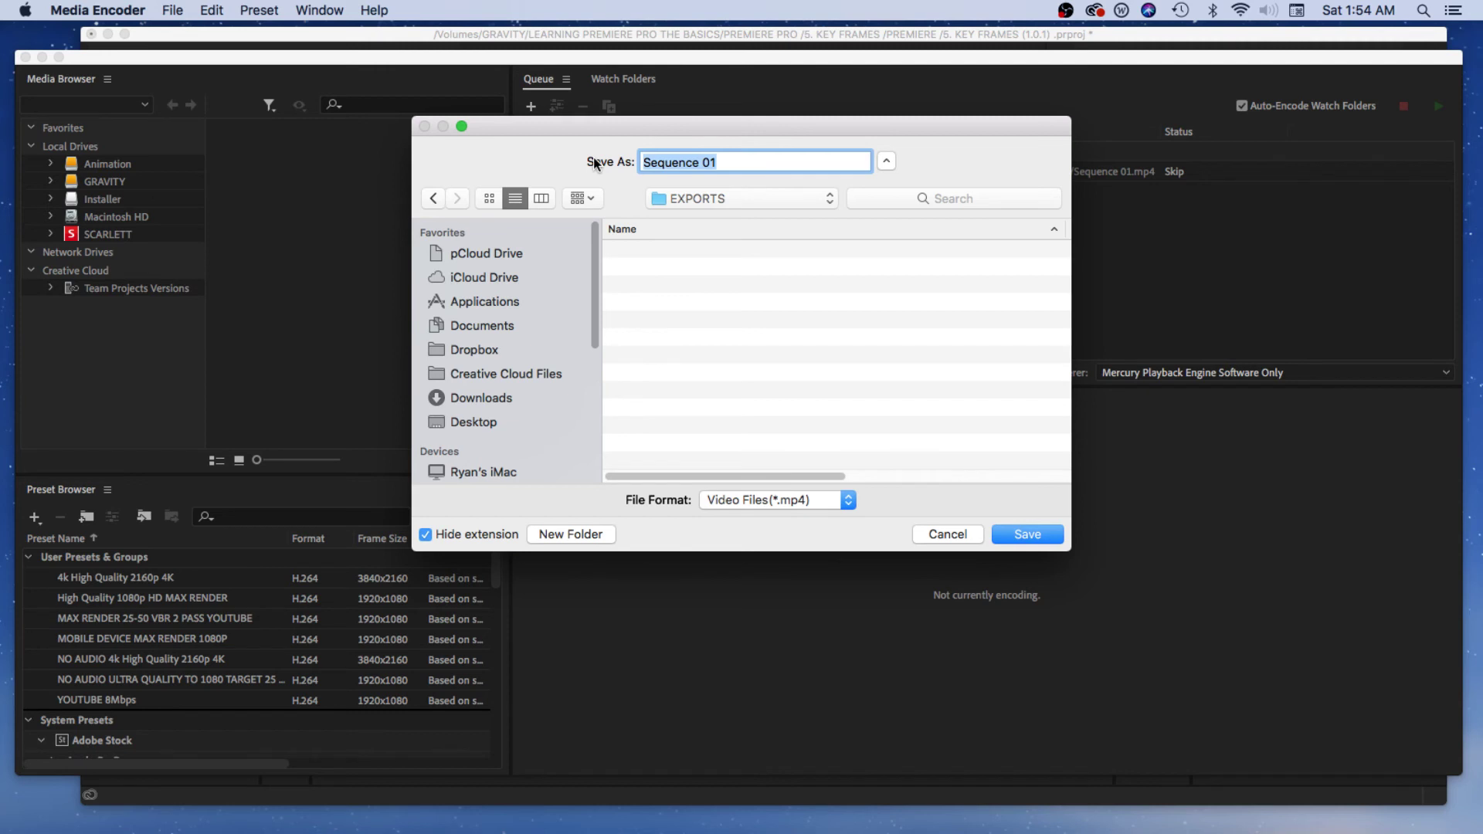
pyautogui.write('PROJECT')
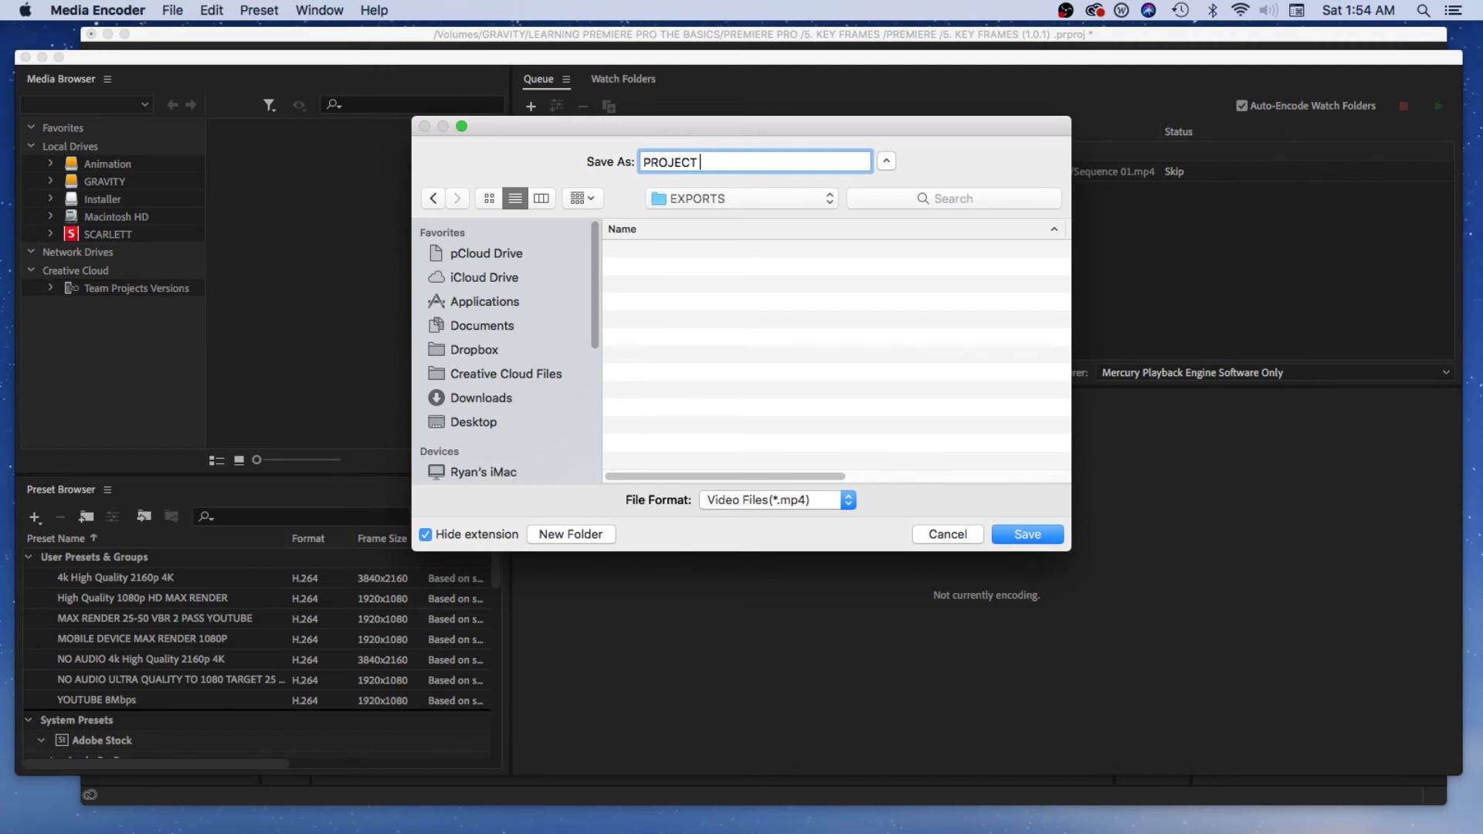
pyautogui.press('BackSpace')
pyautogui.press('BackSpace')
pyautogui.press('BackSpace')
pyautogui.press('BackSpace')
pyautogui.press('BackSpace')
pyautogui.press('BackSpace')
pyautogui.press('BackSpace')
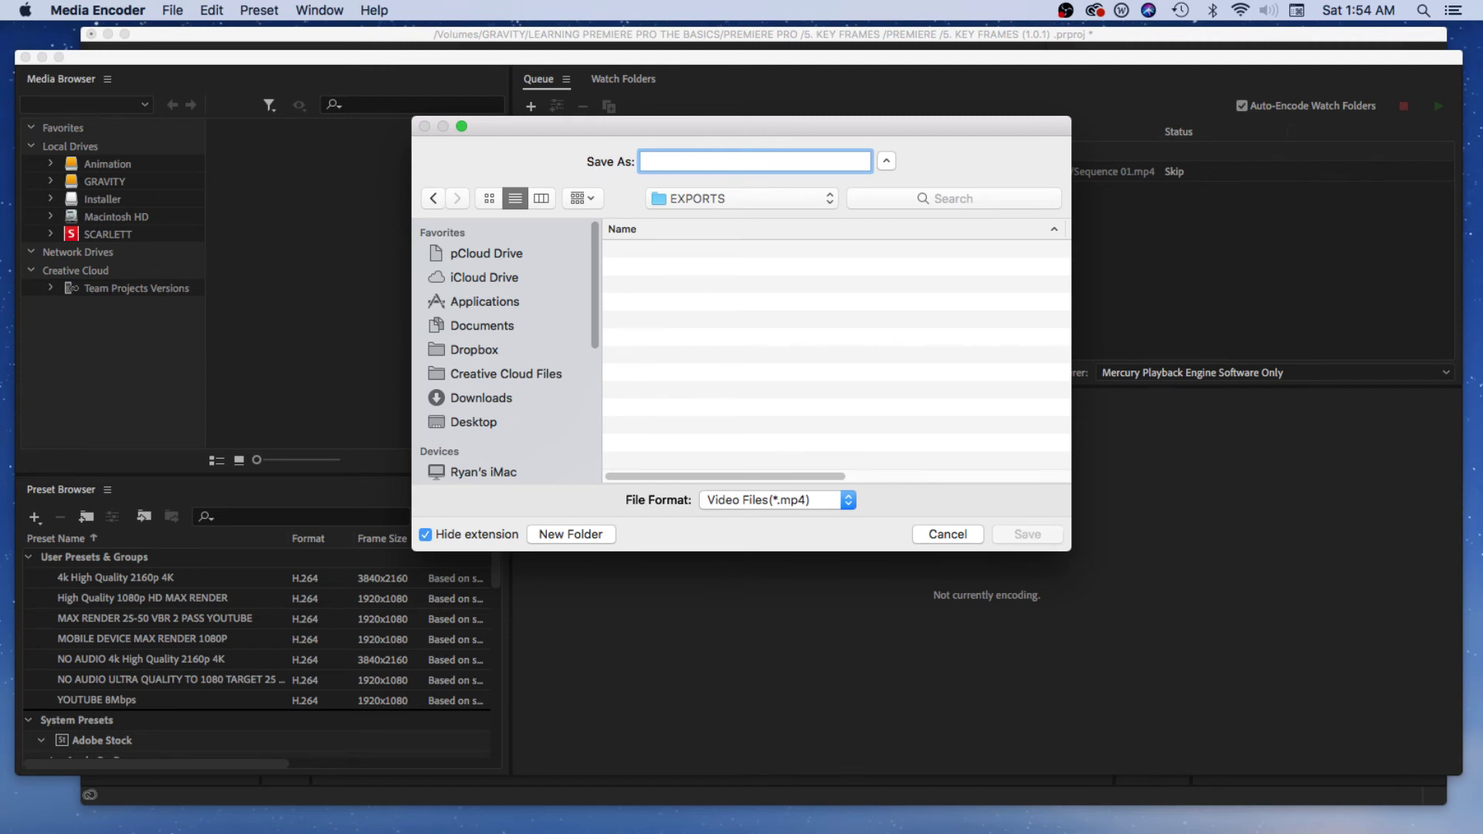
pyautogui.write('ALL')
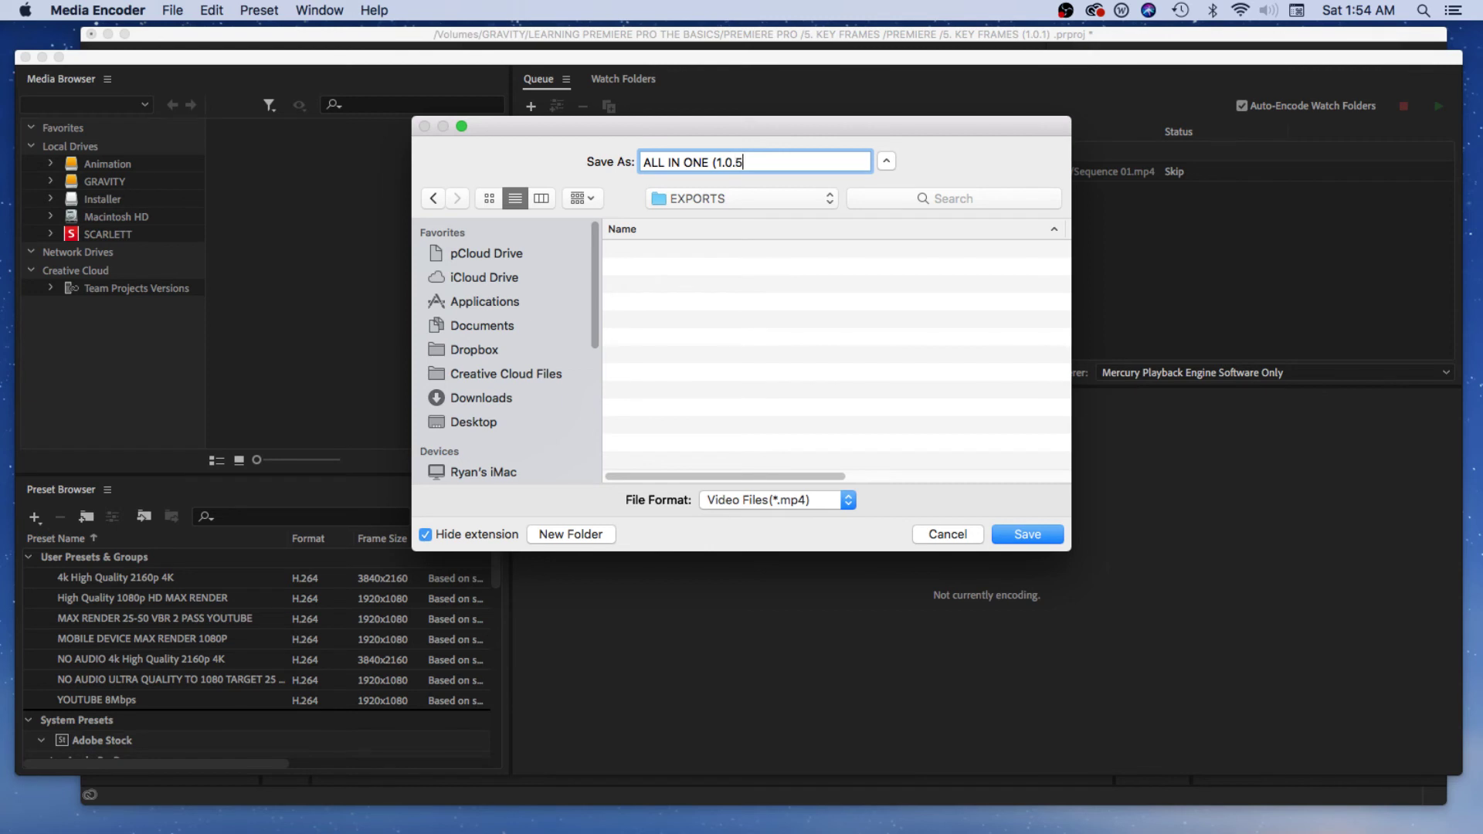
pyautogui.write('IN ONE (1.0.56')
pyautogui.press('BackSpace')
pyautogui.press('BackSpace')
pyautogui.write('6')
pyautogui.click(1029, 535)
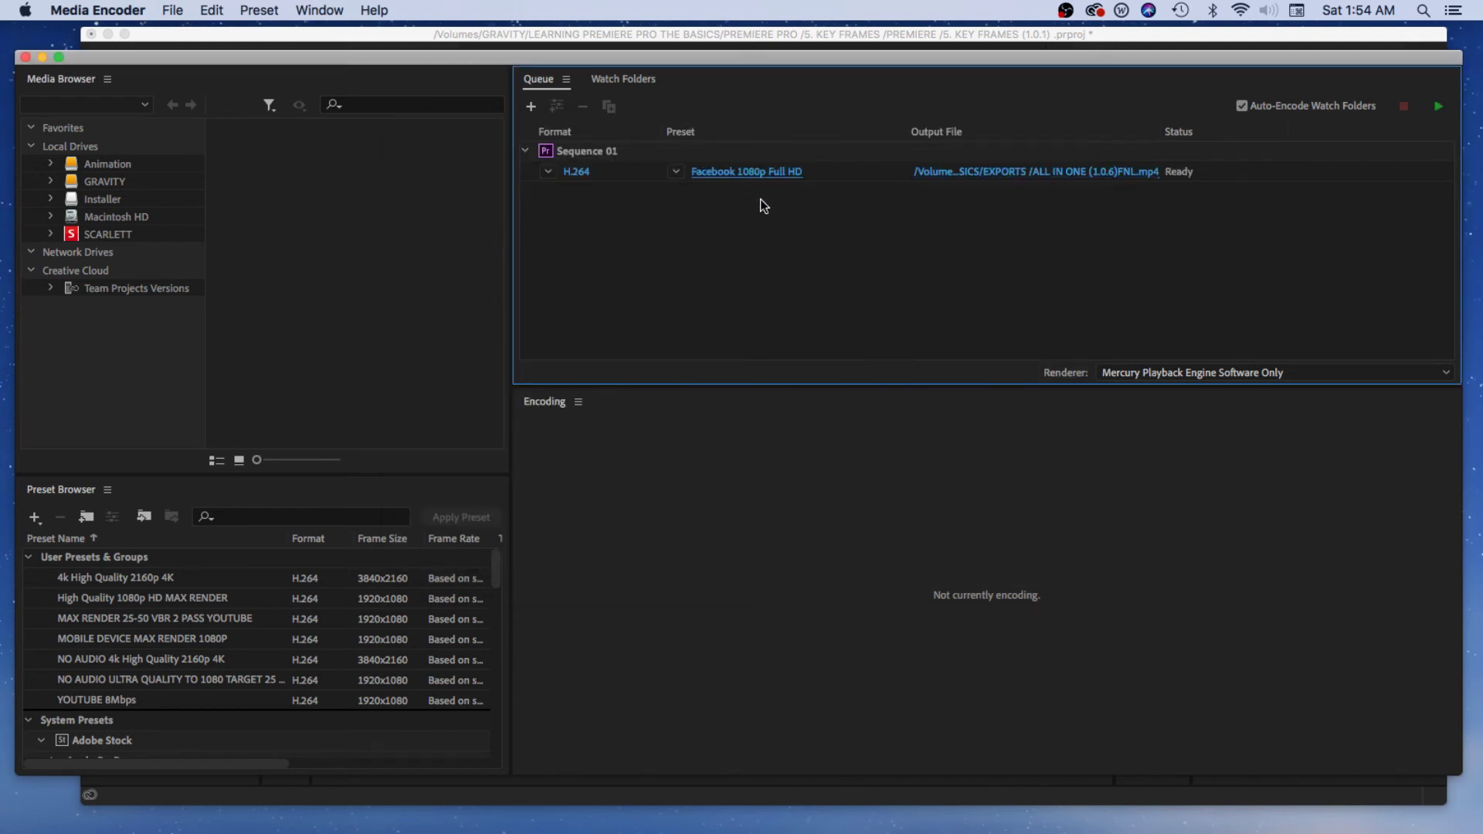
# Step: Switch to Premiere Pro and open the media export settings for Sequence 01
pyautogui.click(779, 173)
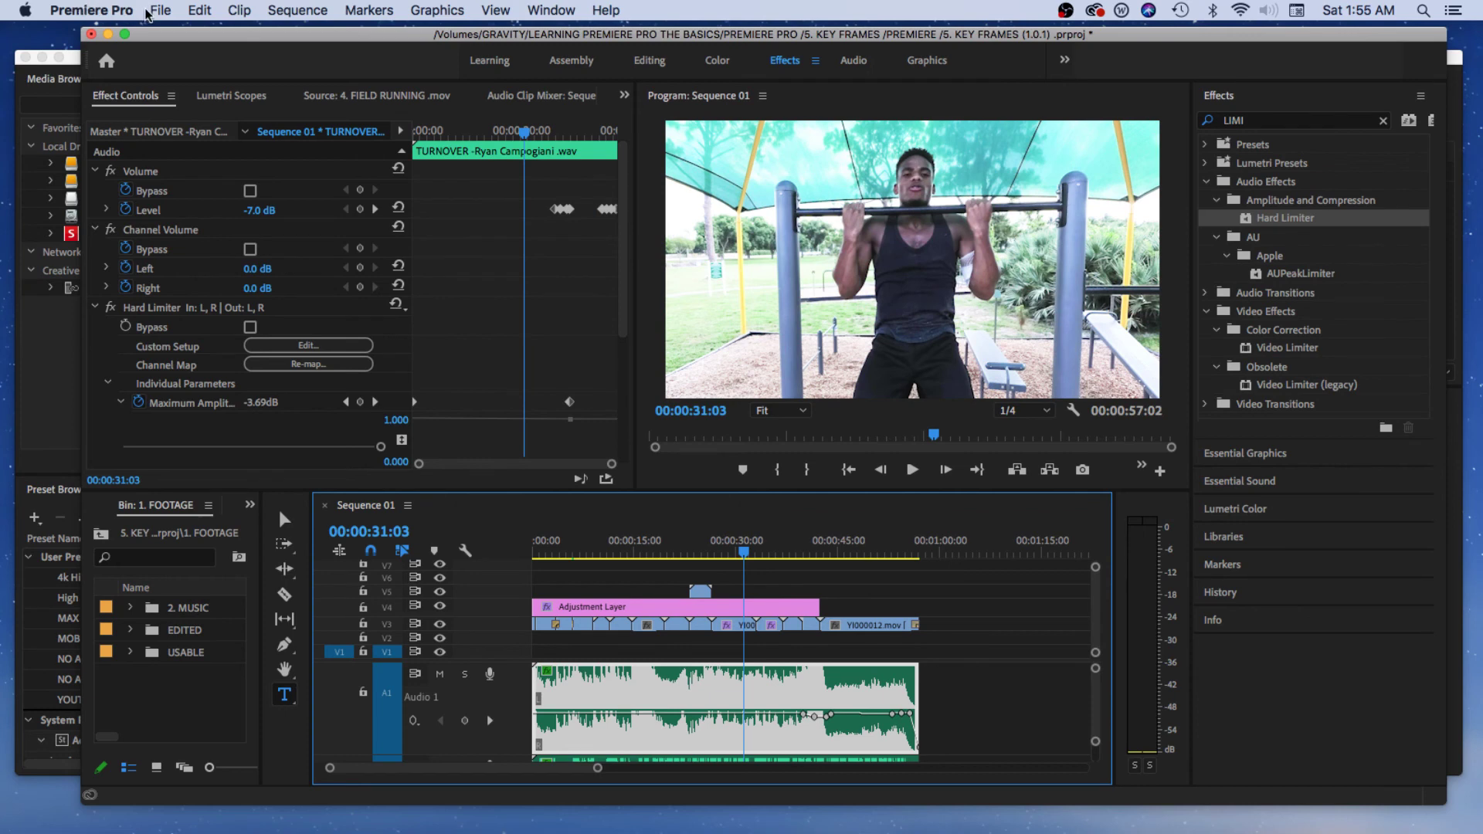
pyautogui.click(160, 10)
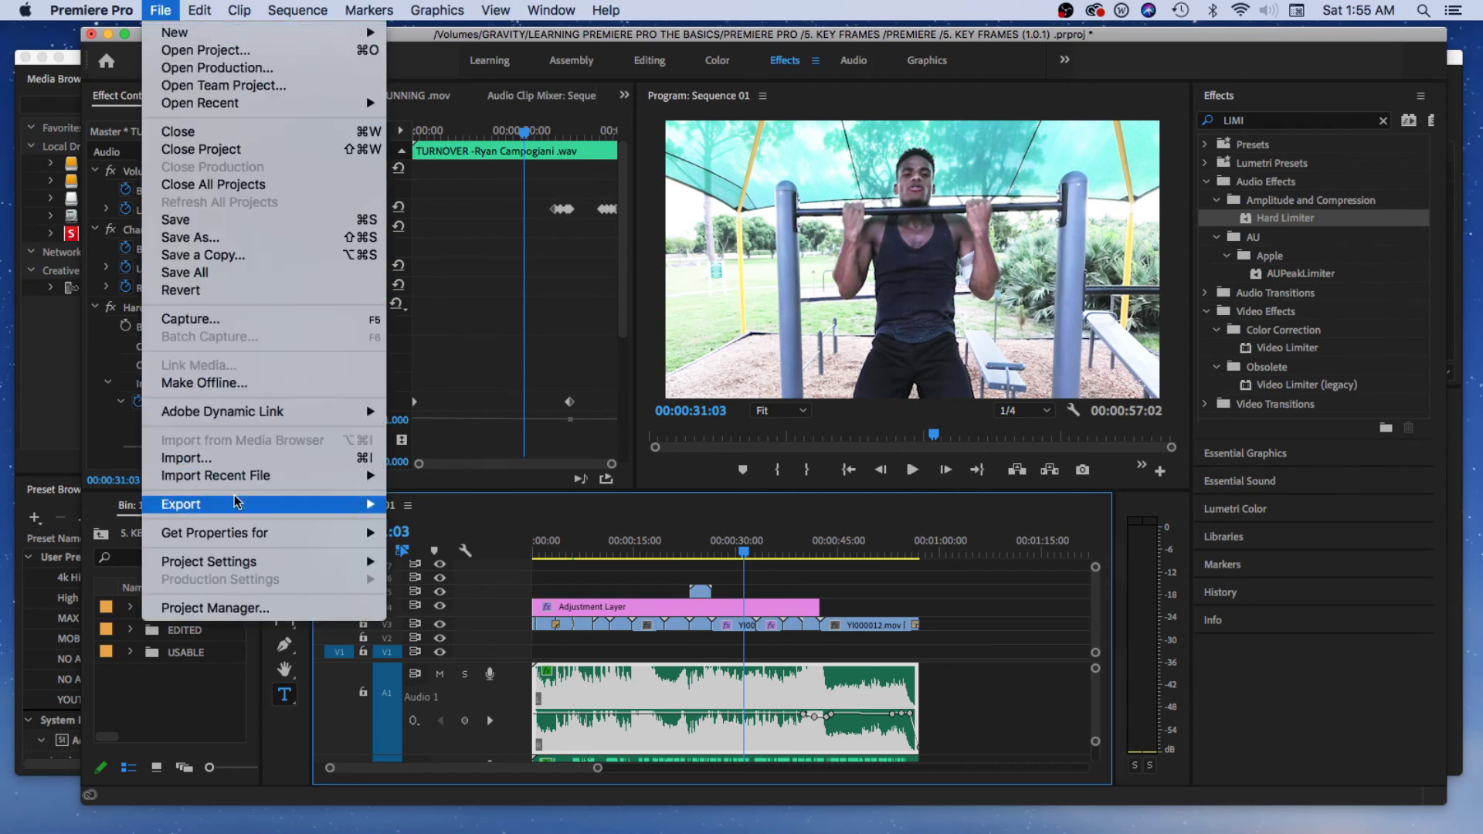
pyautogui.moveTo(251, 504)
pyautogui.click(429, 504)
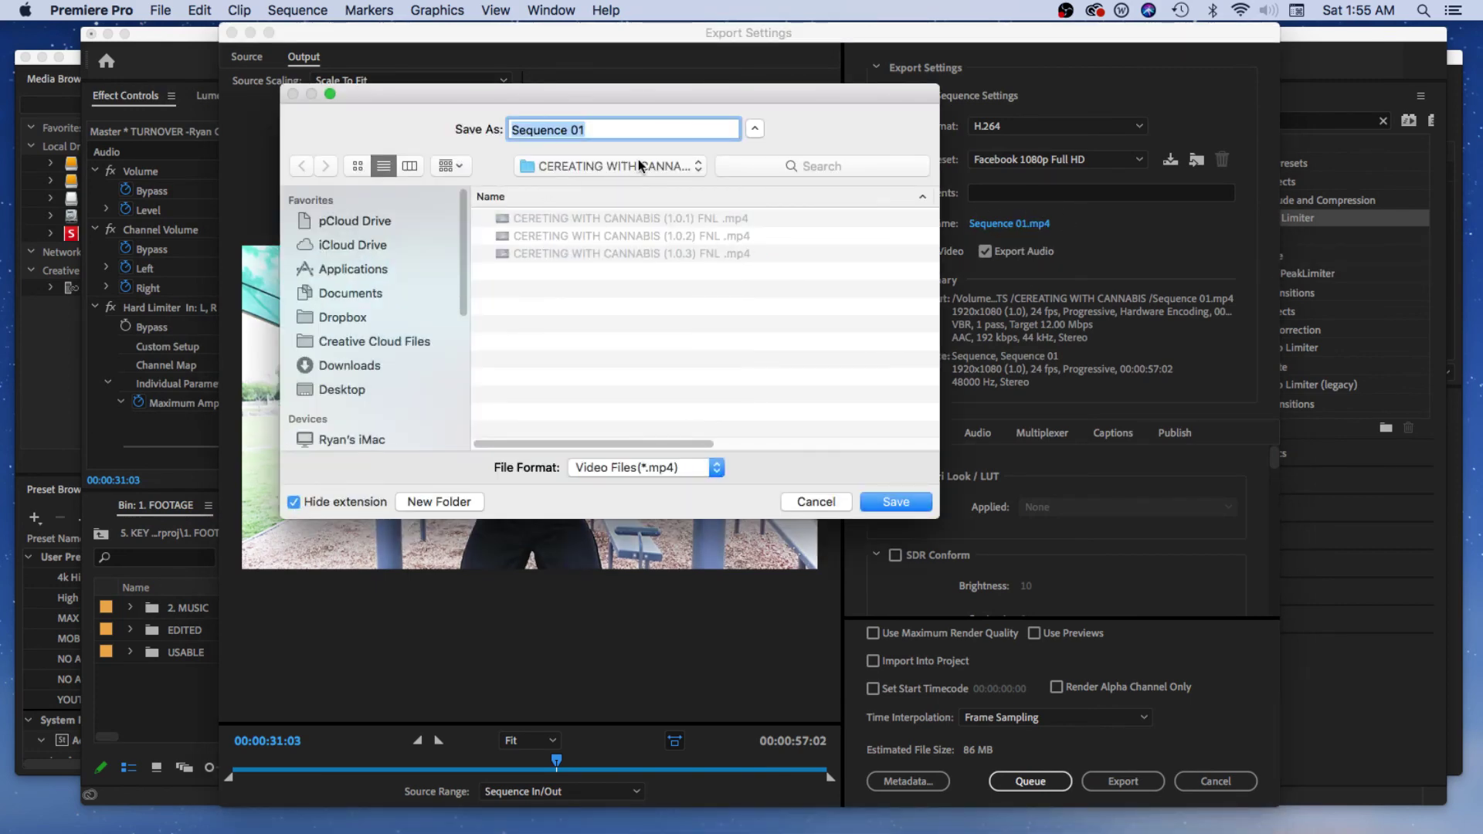
# Step: Set the new export's destination to the EXPORTS folder in LEARNING PREMIERE PRO THE BASICS on the GRAVITY drive
pyautogui.scroll(-3, 410, 418)
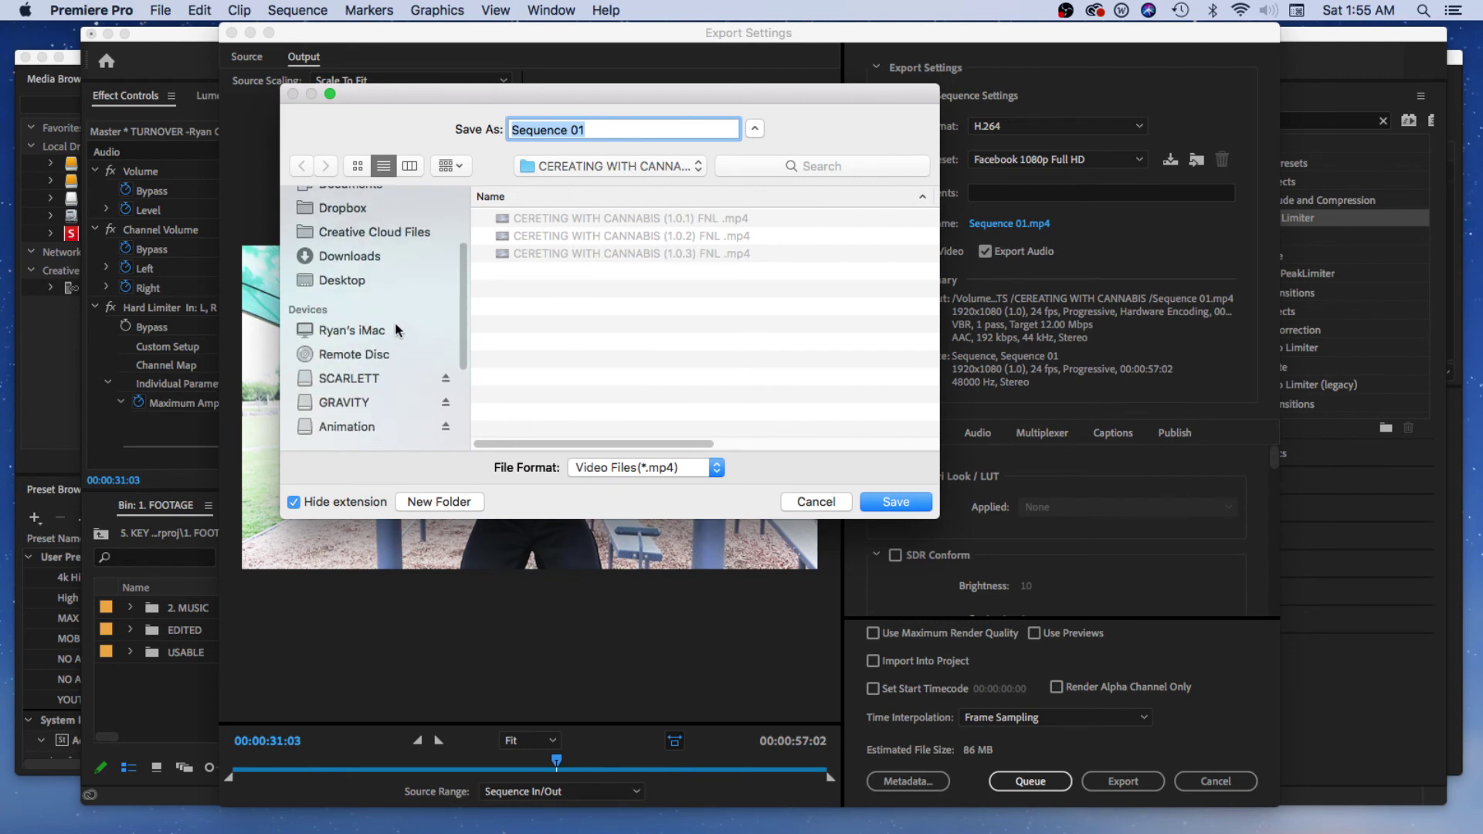
pyautogui.click(347, 408)
pyautogui.scroll(-5, 601, 331)
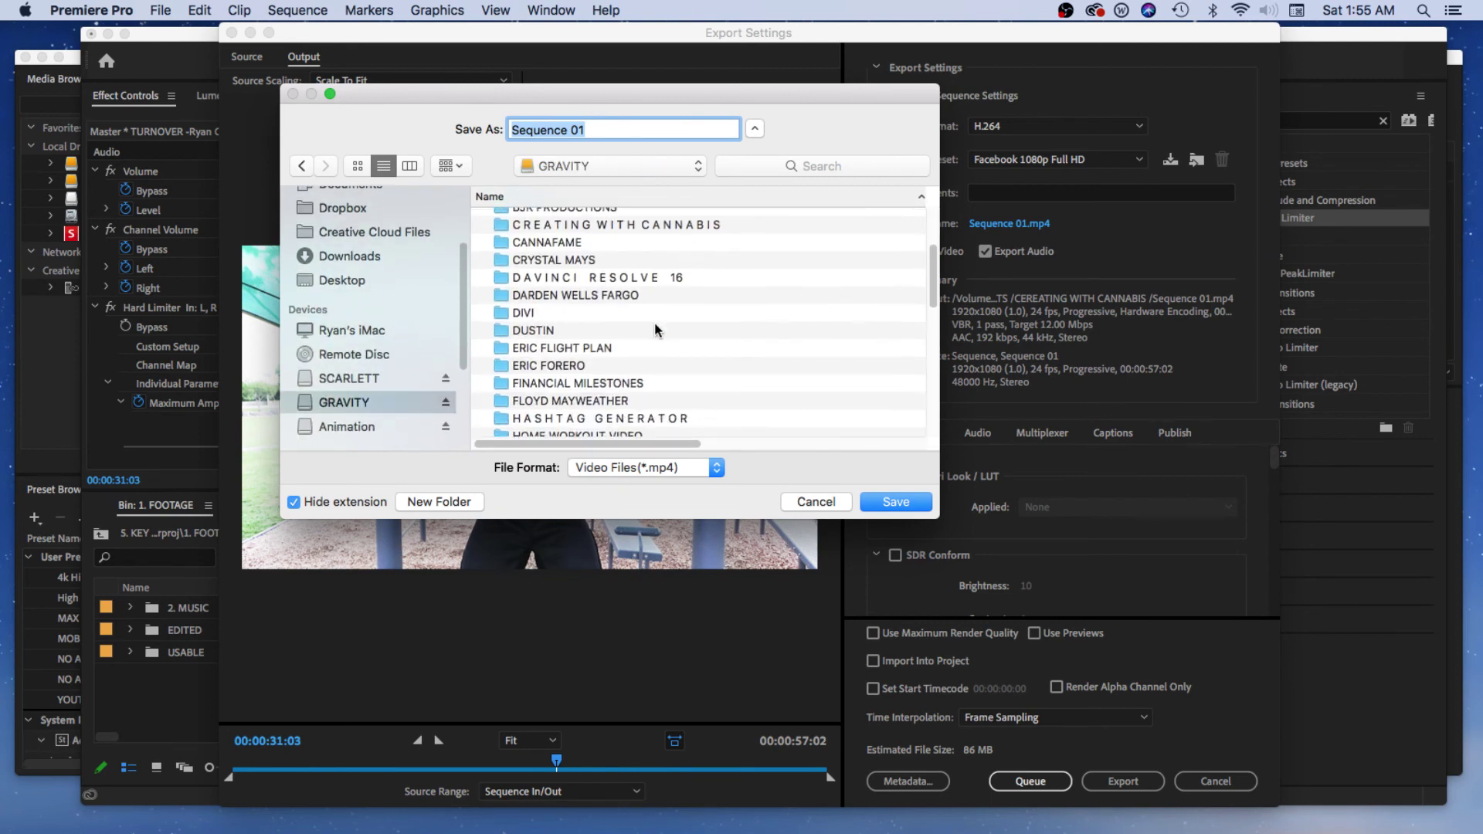
pyautogui.scroll(-3, 579, 387)
pyautogui.doubleClick(545, 397)
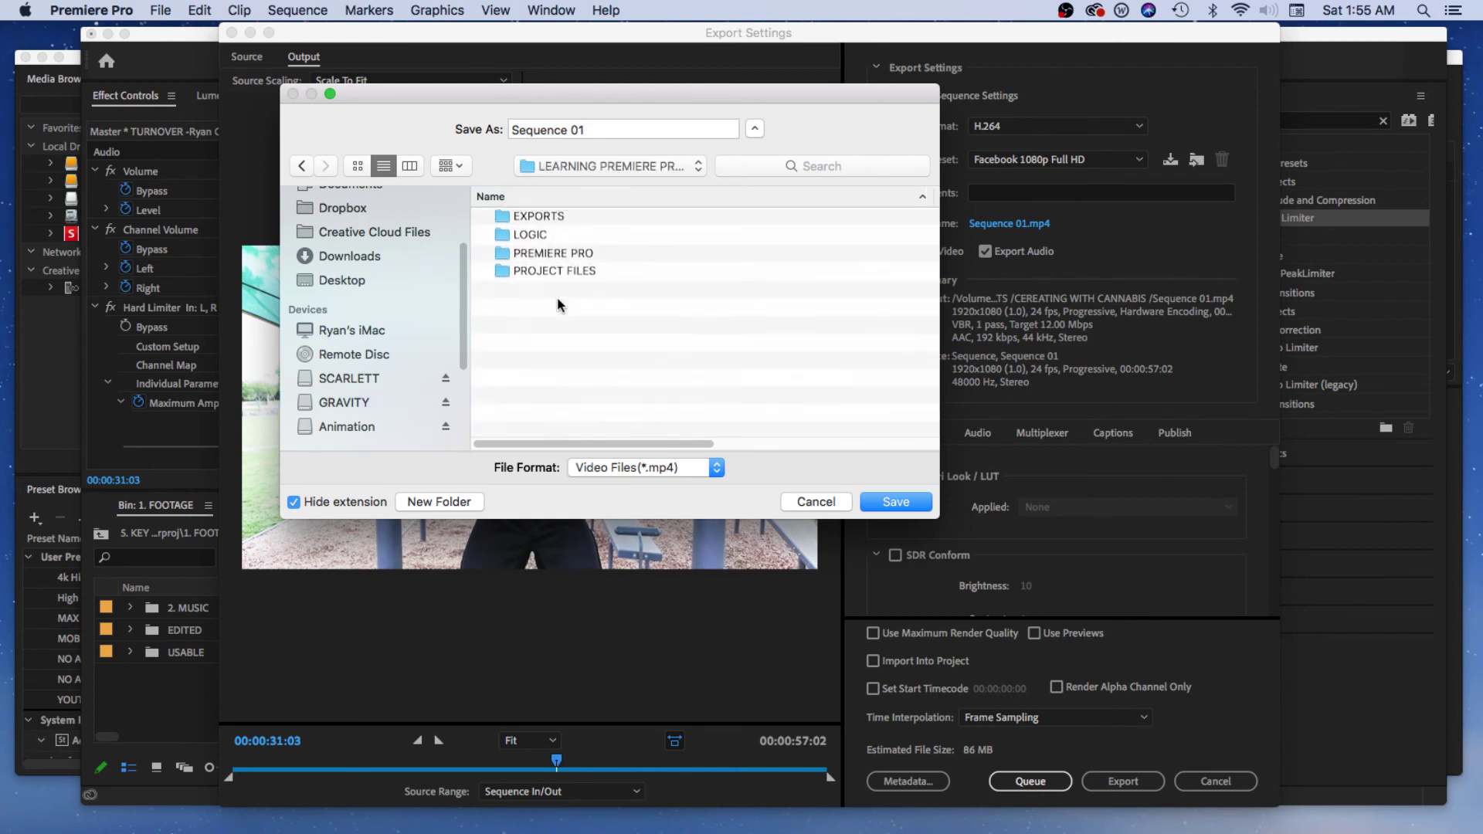
pyautogui.doubleClick(533, 219)
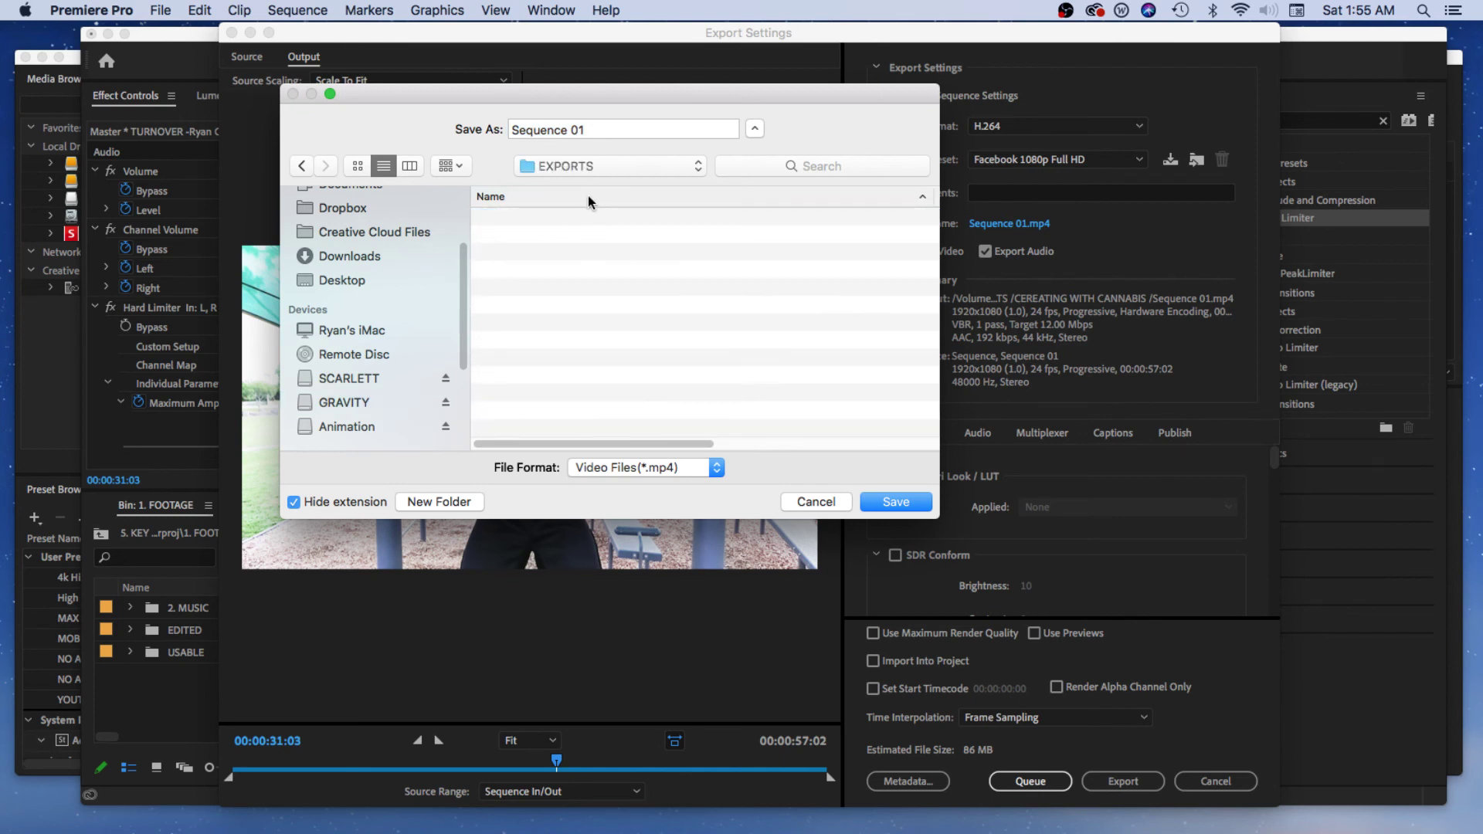
# Step: Save the output name as ALL IN ONE (1.0.6) INSTAGRAM and send this second export to the encoding queue
pyautogui.moveTo(626, 137); pyautogui.dragTo(434, 135)
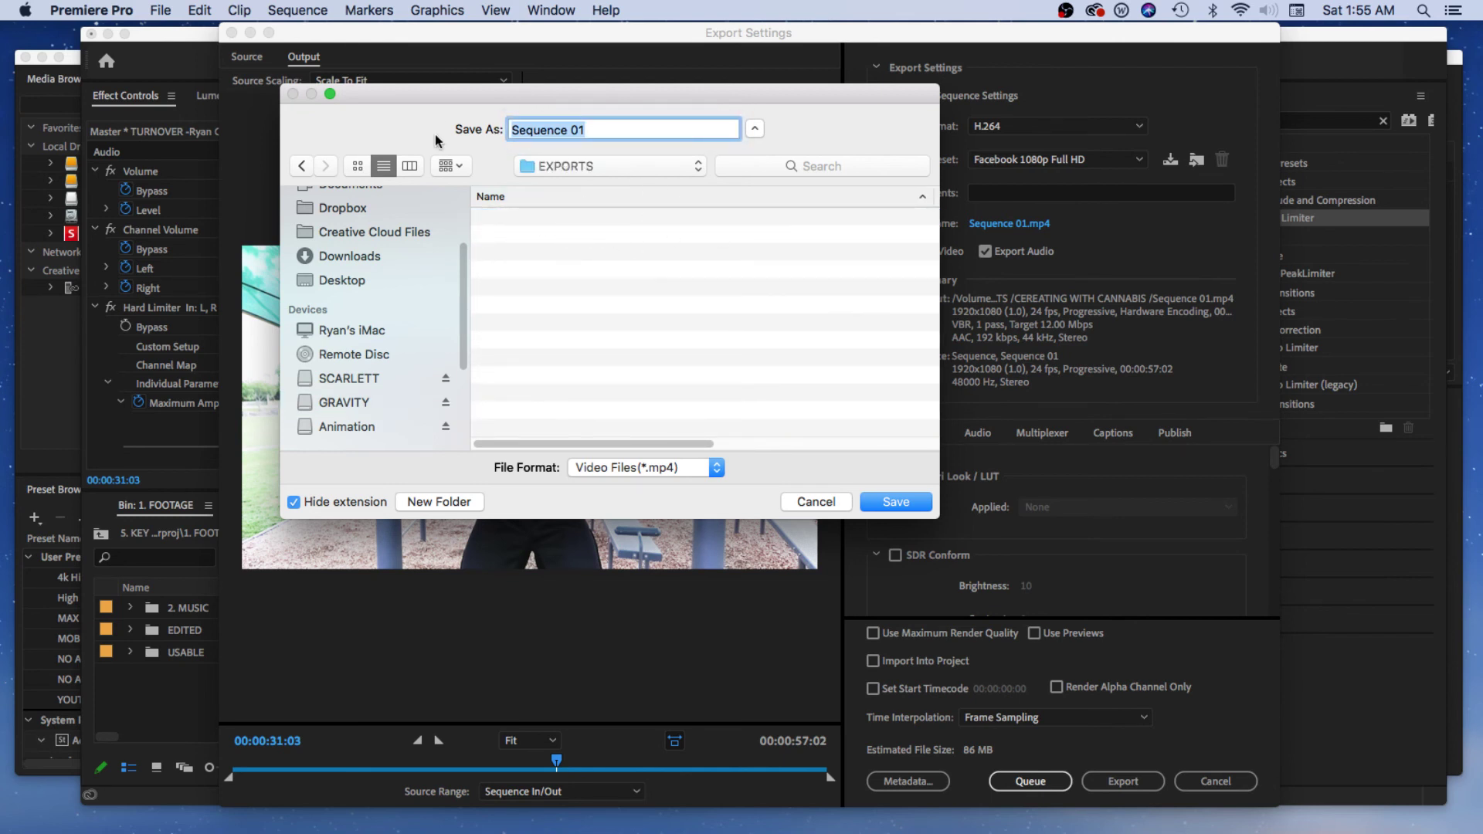
pyautogui.write('INSTAGRAM')
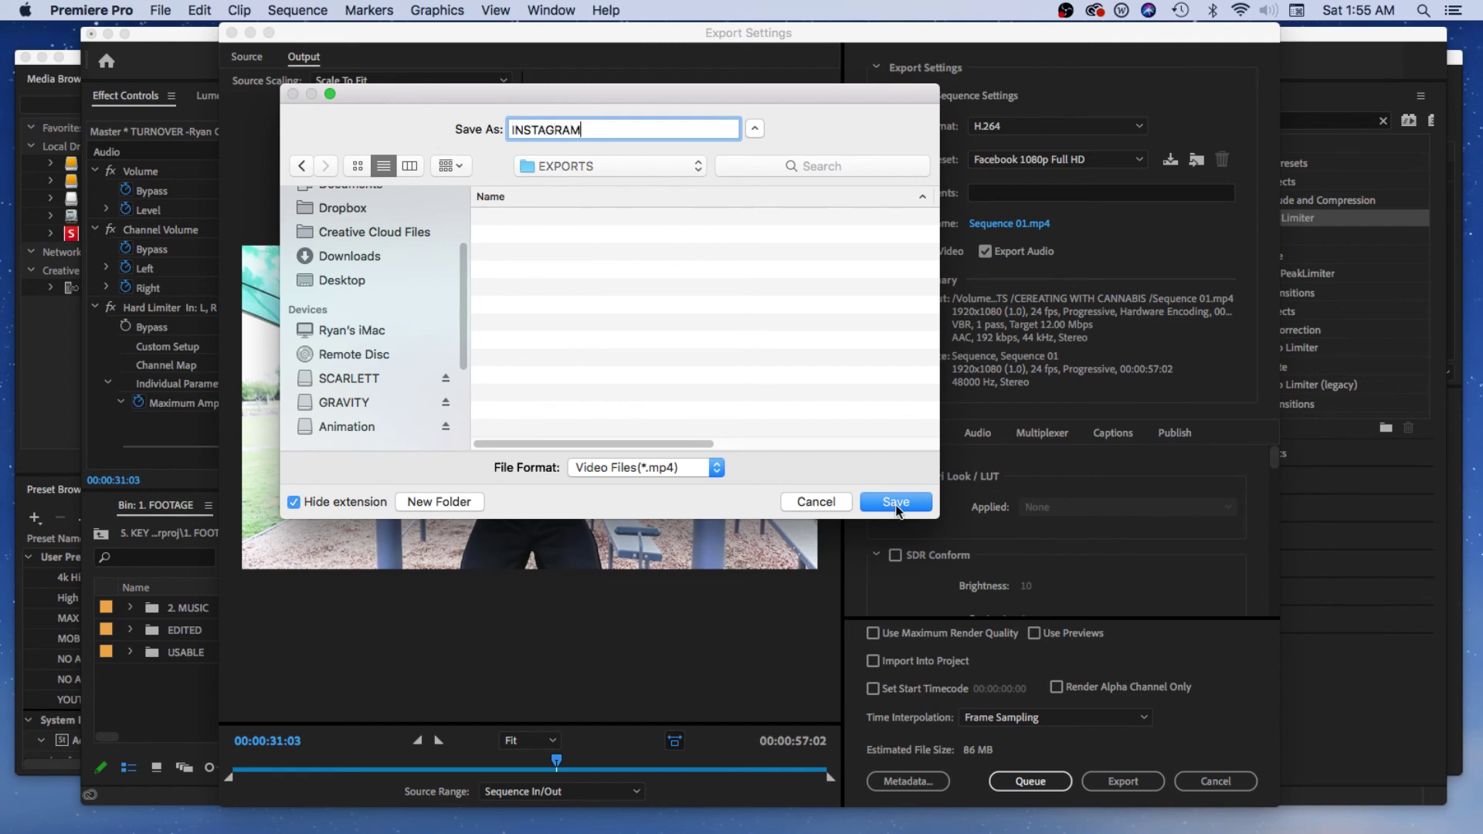
pyautogui.write(' (')
pyautogui.press('BackSpace')
pyautogui.press('BackSpace')
pyautogui.press('BackSpace')
pyautogui.press('BackSpace')
pyautogui.press('BackSpace')
pyautogui.press('BackSpace')
pyautogui.press('BackSpace')
pyautogui.press('BackSpace')
pyautogui.press('BackSpace')
pyautogui.write('ALL IN ONE (1.0.6')
pyautogui.write('INST')
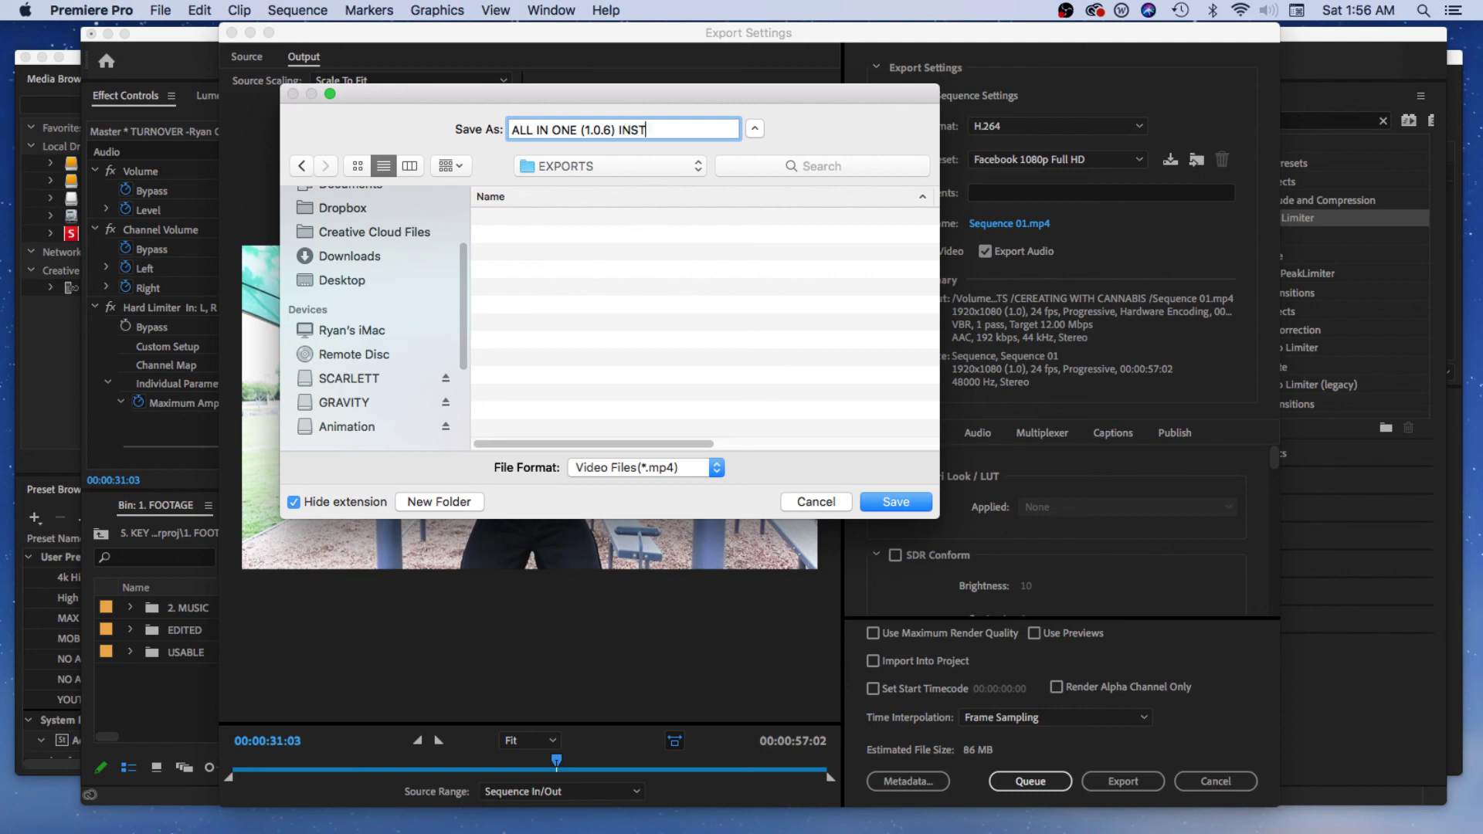
pyautogui.write('AGRAM')
pyautogui.click(923, 501)
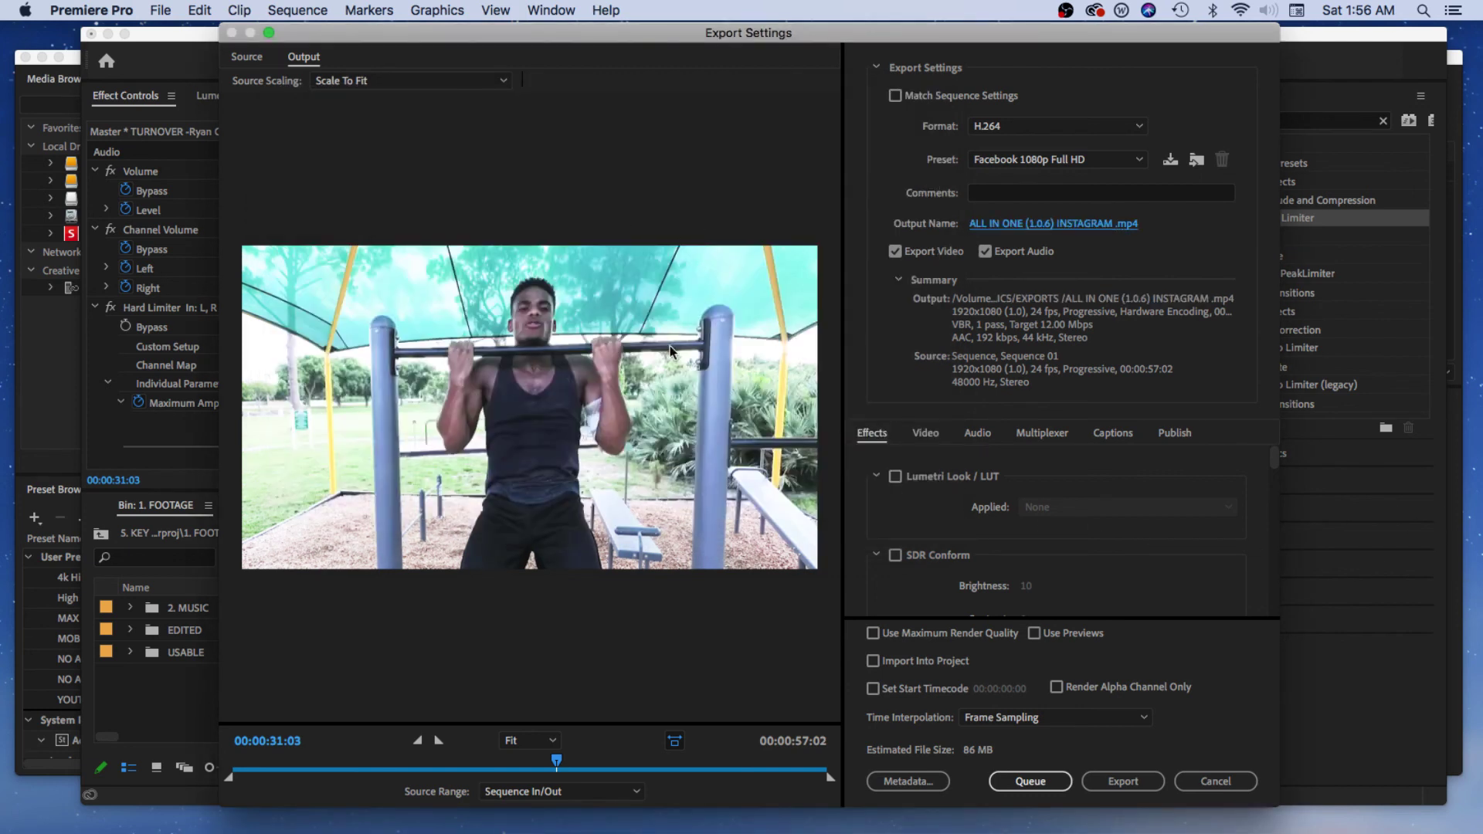
pyautogui.click(1069, 782)
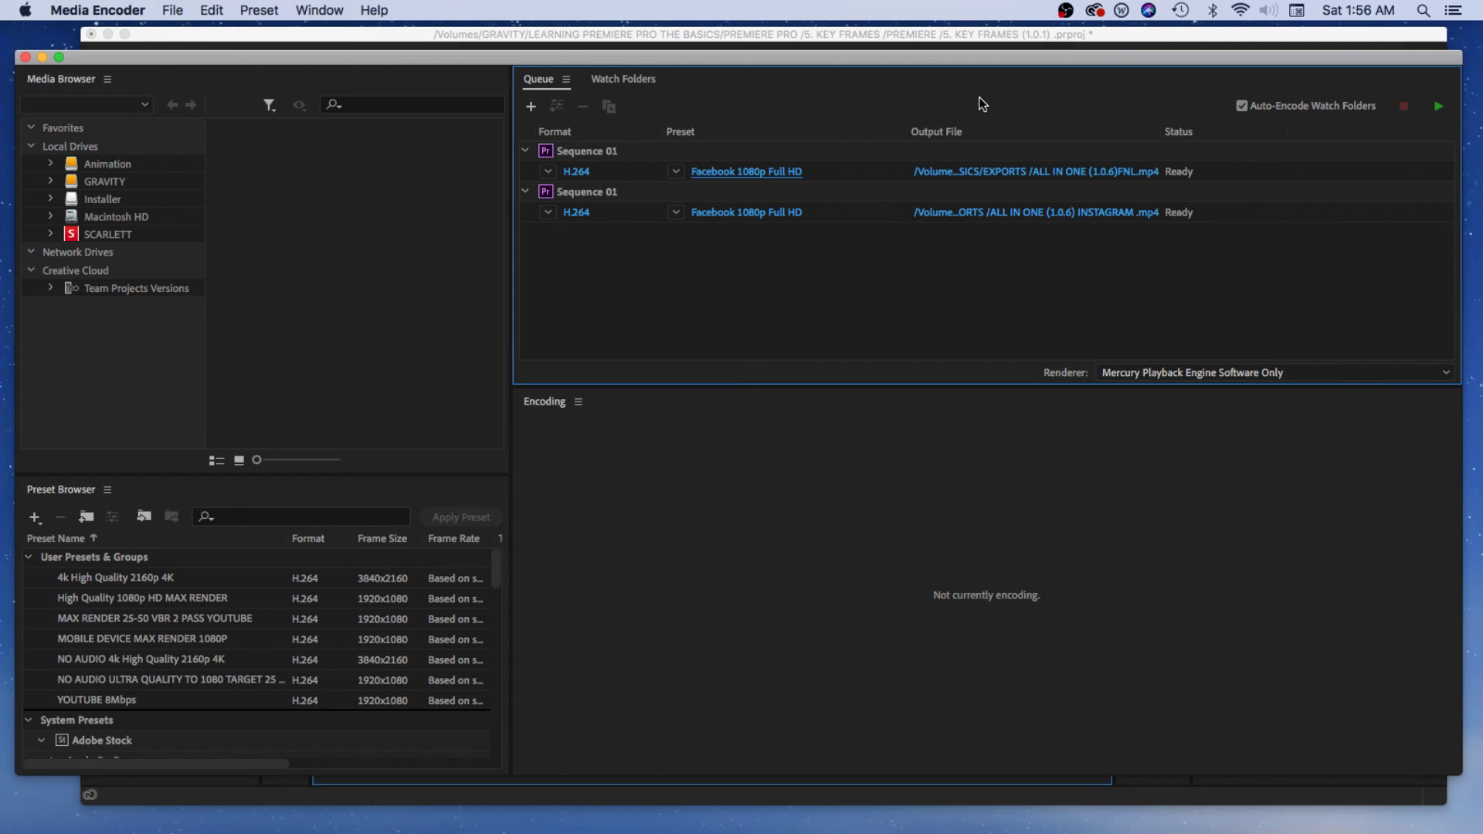
# Step: Move the Media Encoder window out of the way and close it to return to the Premiere Pro project
pyautogui.moveTo(847, 56)
pyautogui.mouseDown()
pyautogui.moveTo(865, 66)
pyautogui.moveTo(843, 78)
pyautogui.mouseUp()
pyautogui.moveTo(582, 67); pyautogui.dragTo(582, 75)
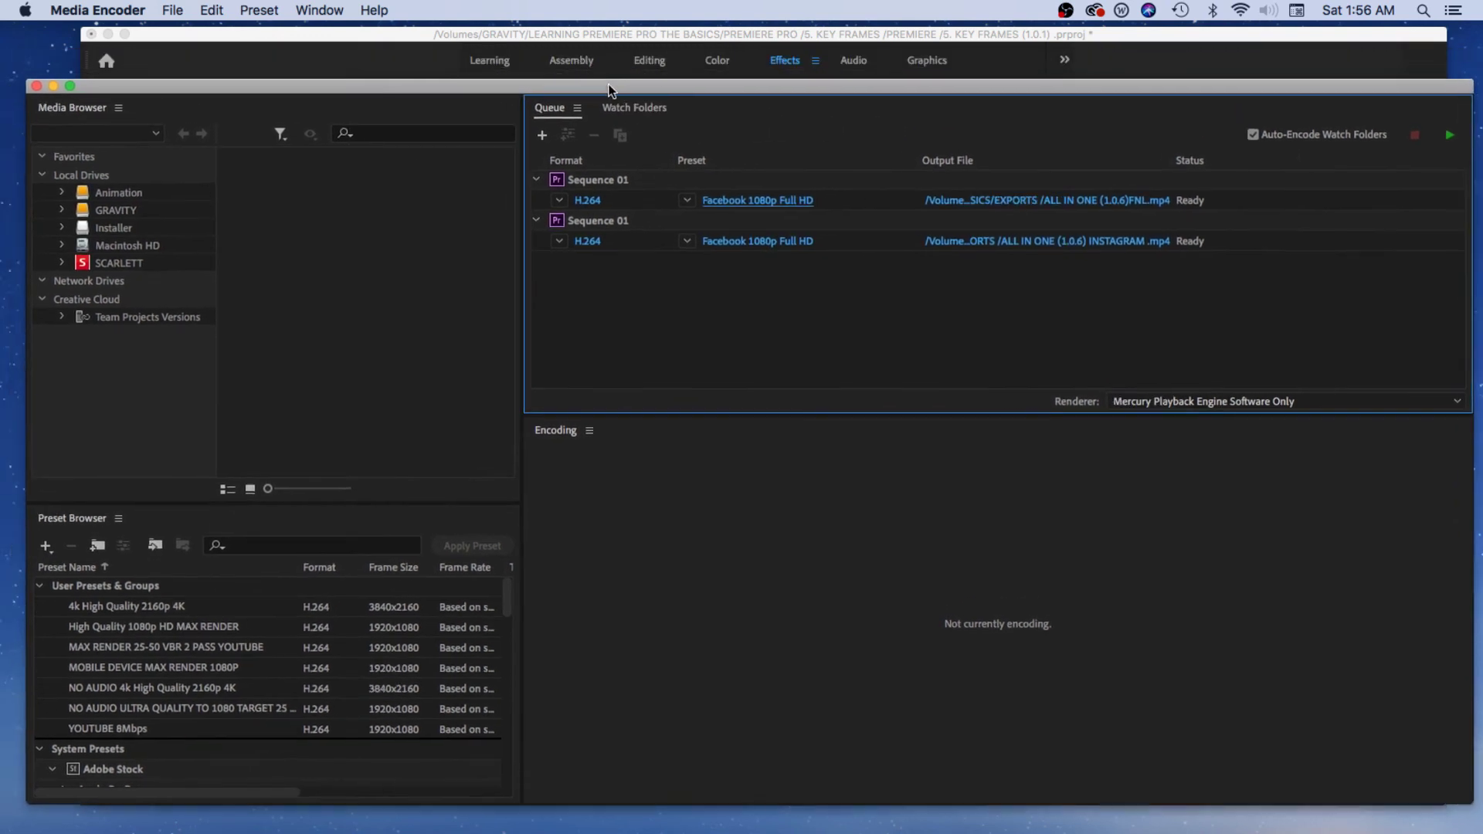
pyautogui.moveTo(217, 81); pyautogui.dragTo(220, 80)
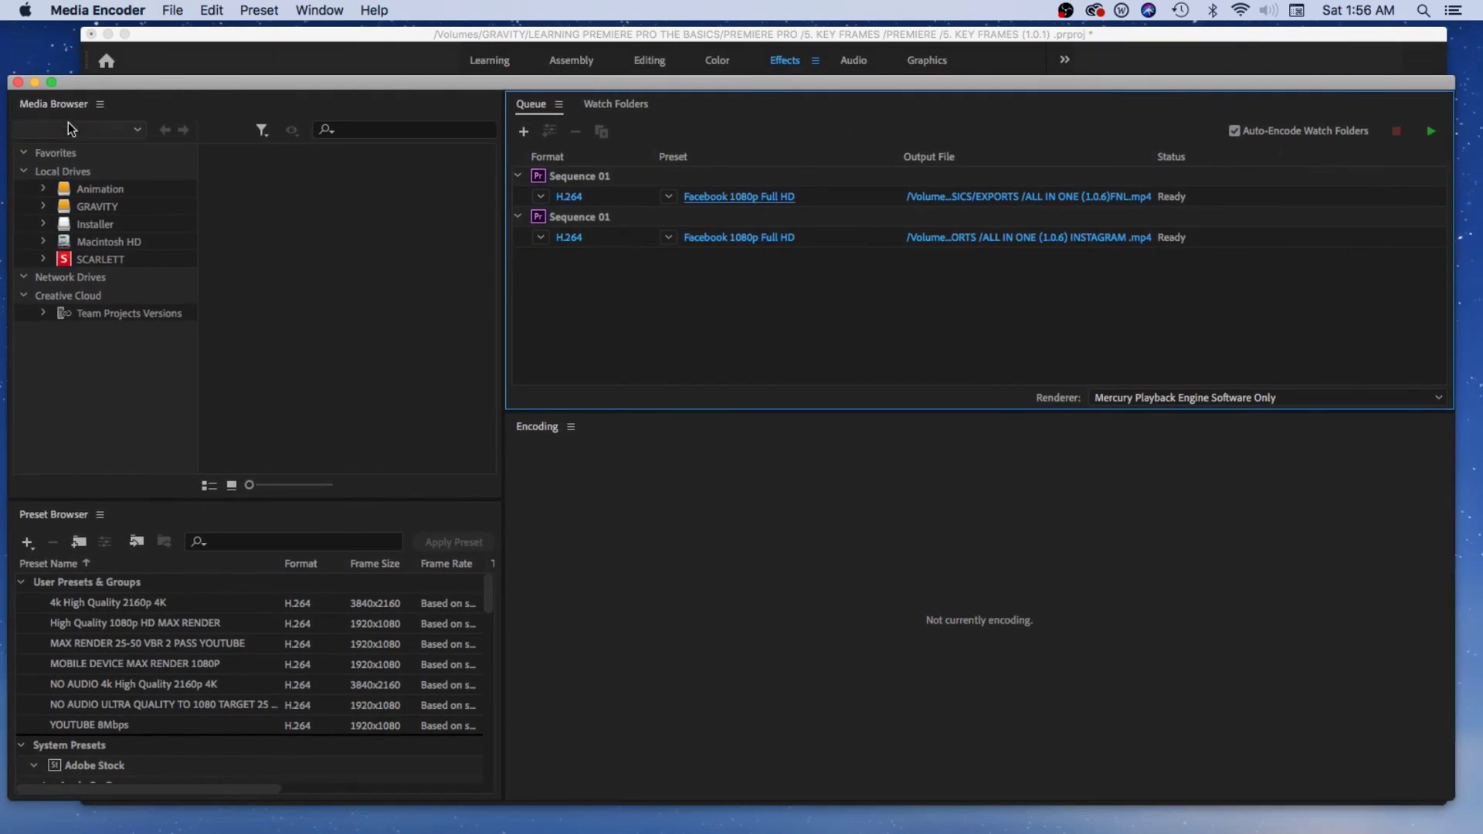
pyautogui.click(17, 83)
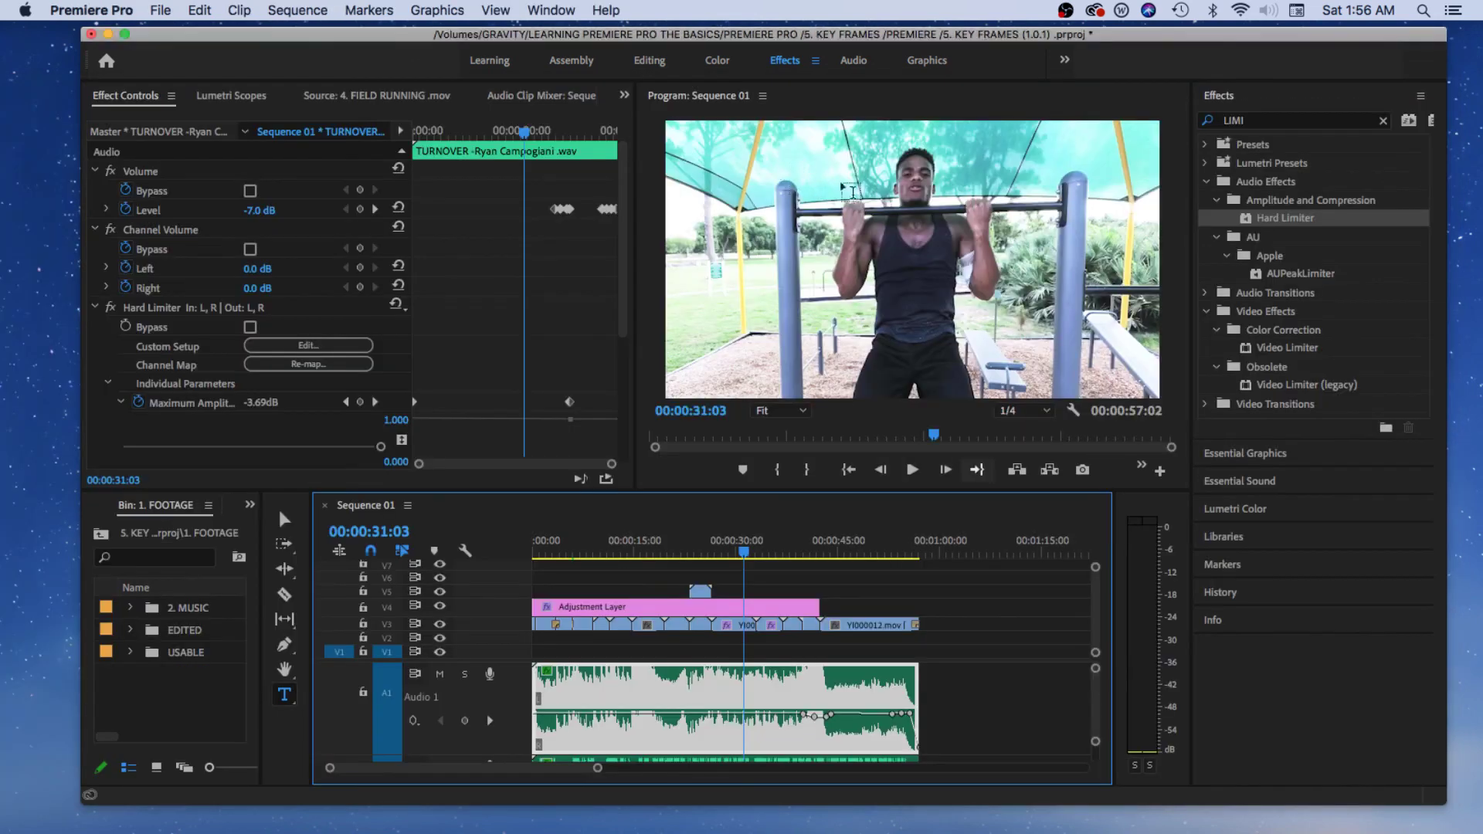
# Step: Move the Premiere Pro window aside and switch to the Finder window showing the 5. KEY FRAMES folder
pyautogui.moveTo(1011, 30); pyautogui.dragTo(900, 48)
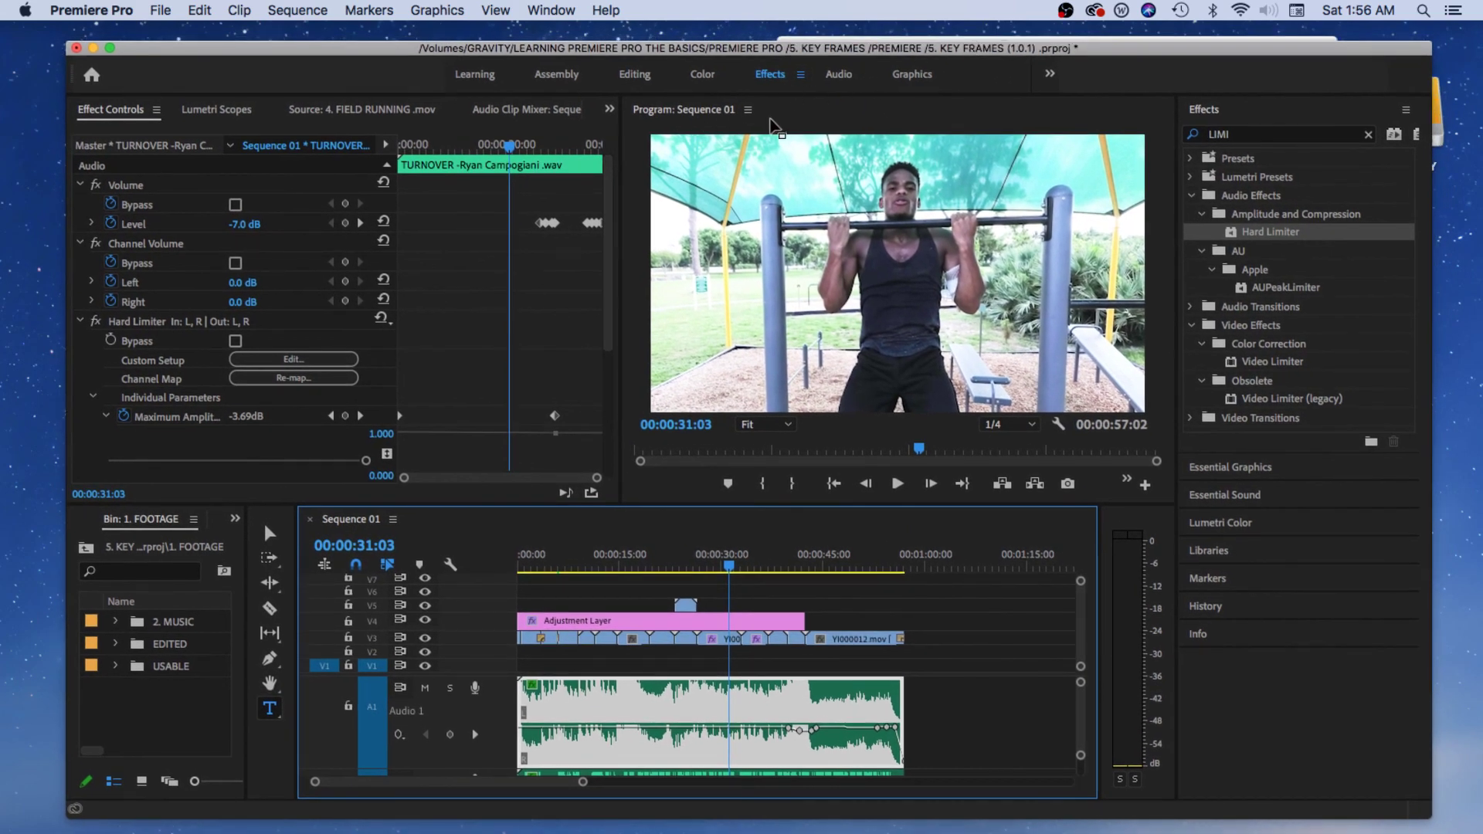
pyautogui.moveTo(958, 49)
pyautogui.mouseDown()
pyautogui.moveTo(949, 68)
pyautogui.moveTo(974, 63)
pyautogui.mouseUp()
pyautogui.click(969, 45)
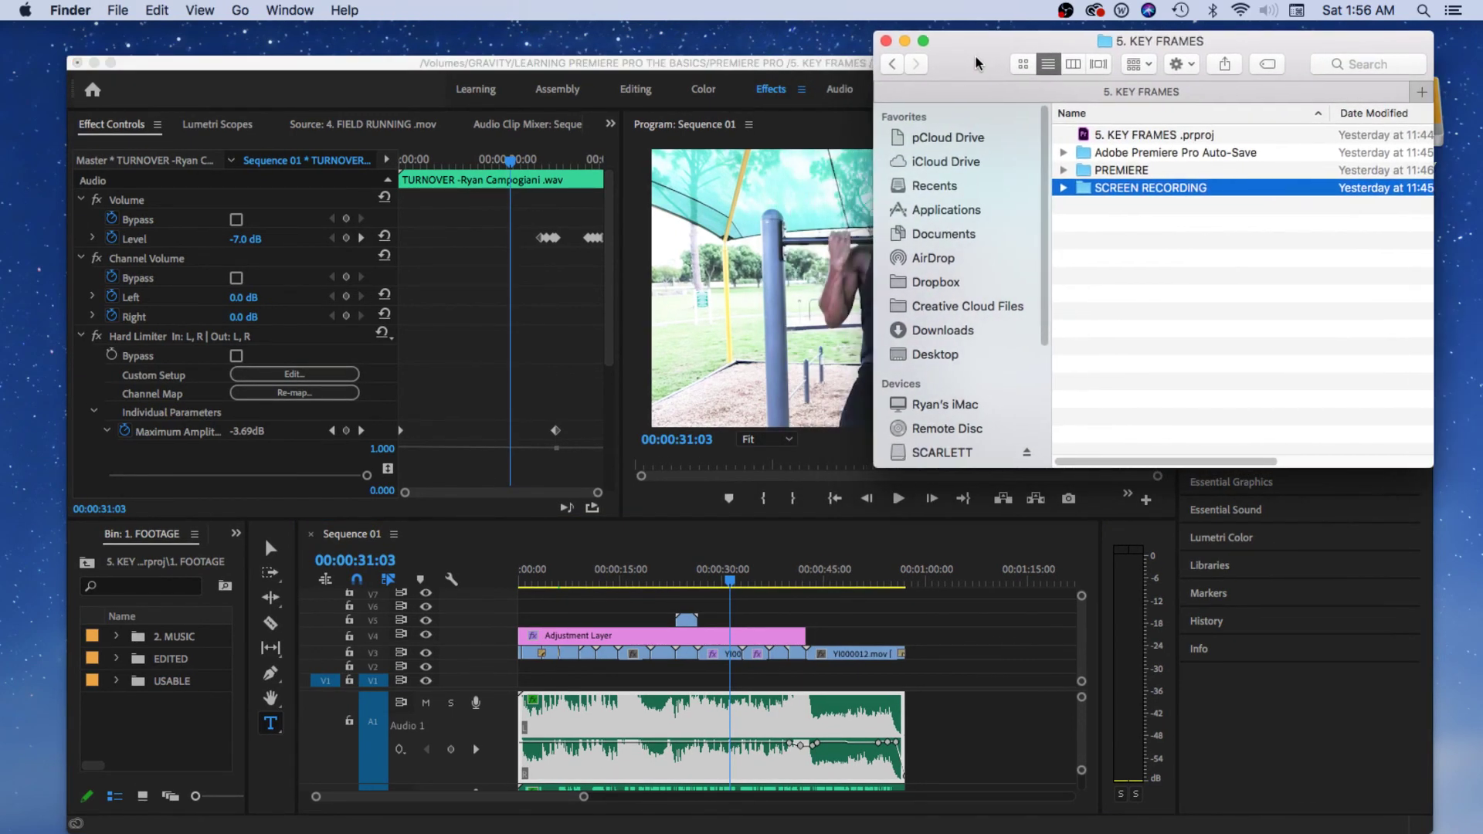